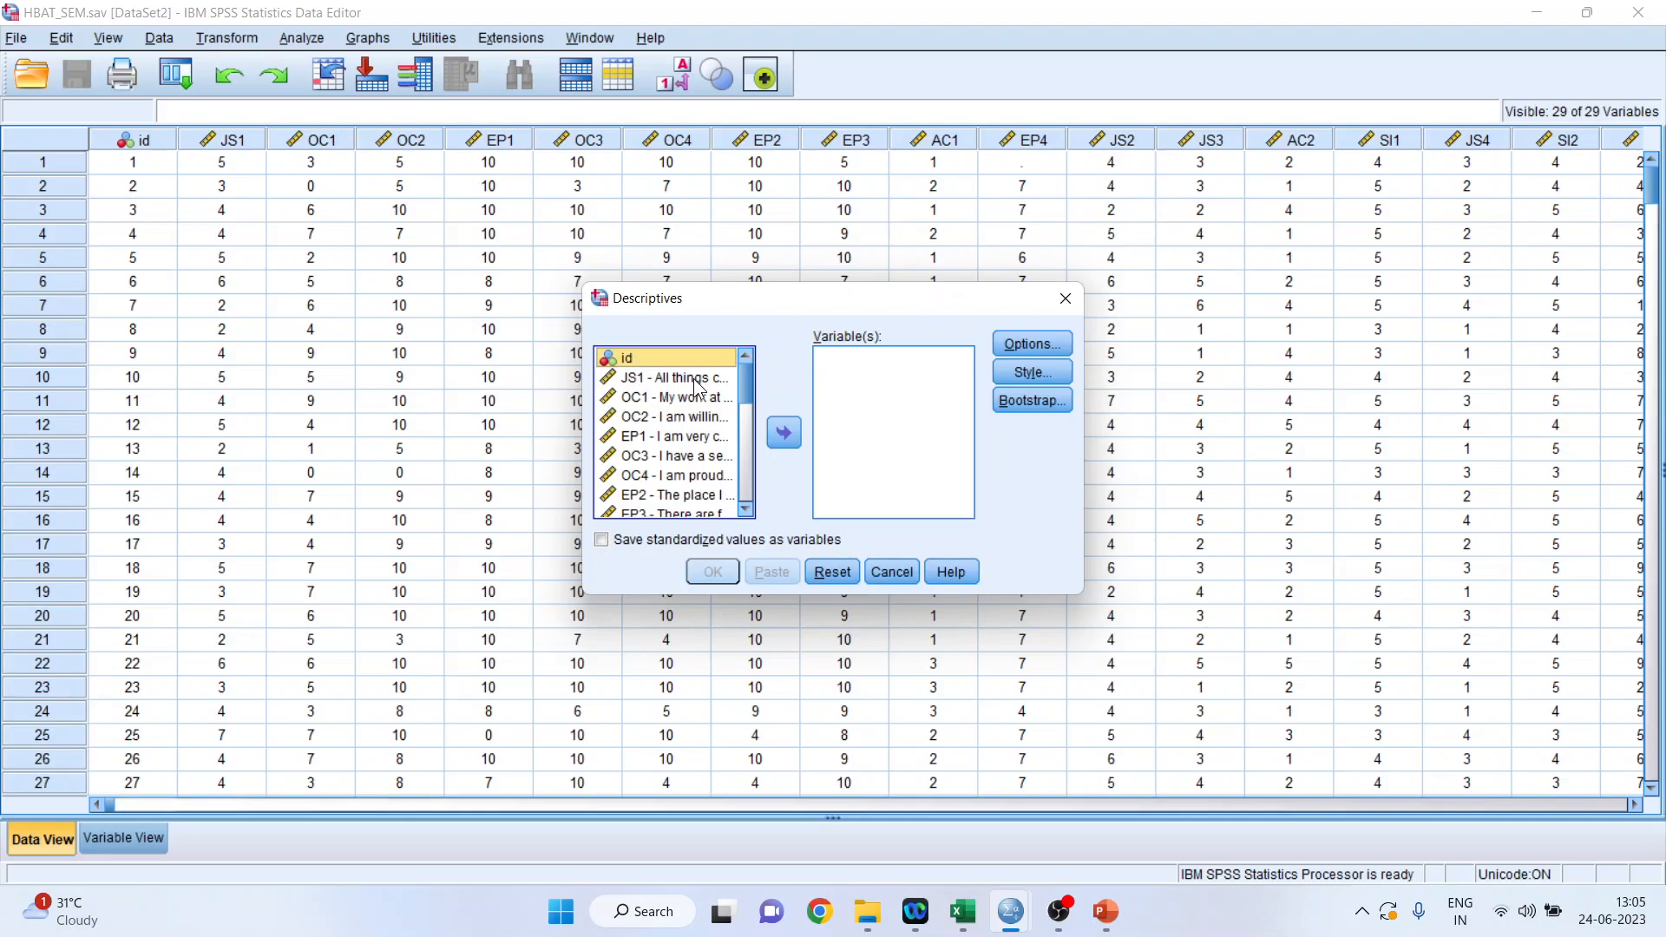
Run Descriptives on the job satisfaction items JS1, JS2, JS3 and US4.
click(695, 379)
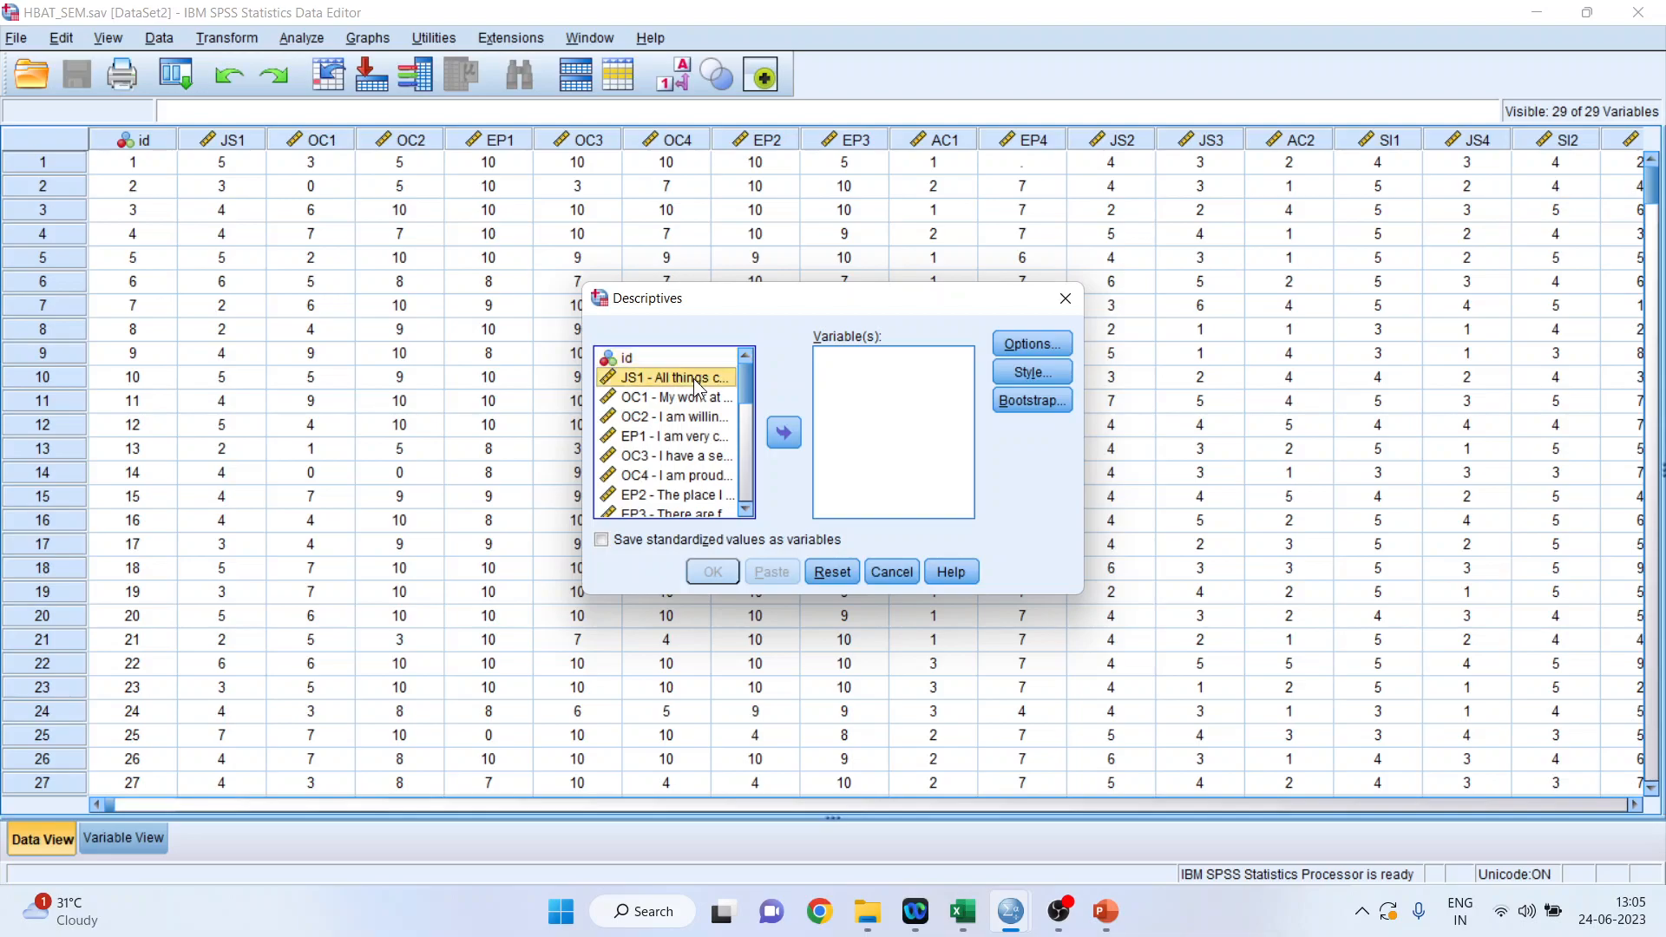
click(781, 435)
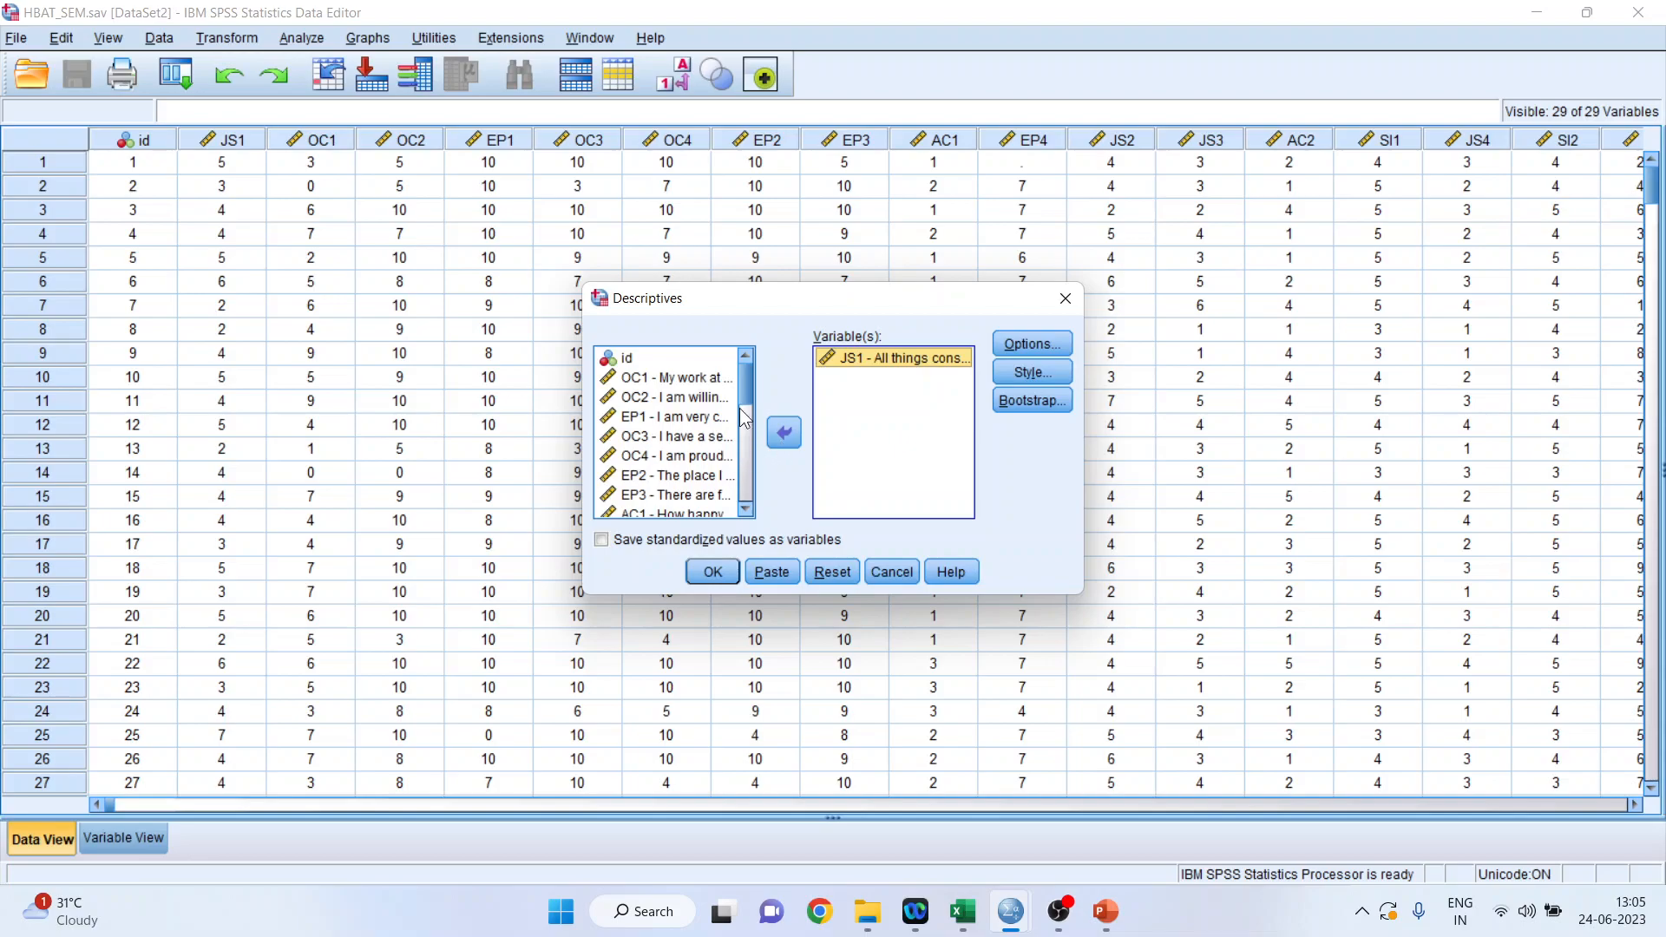
drag(748, 395, 748, 419)
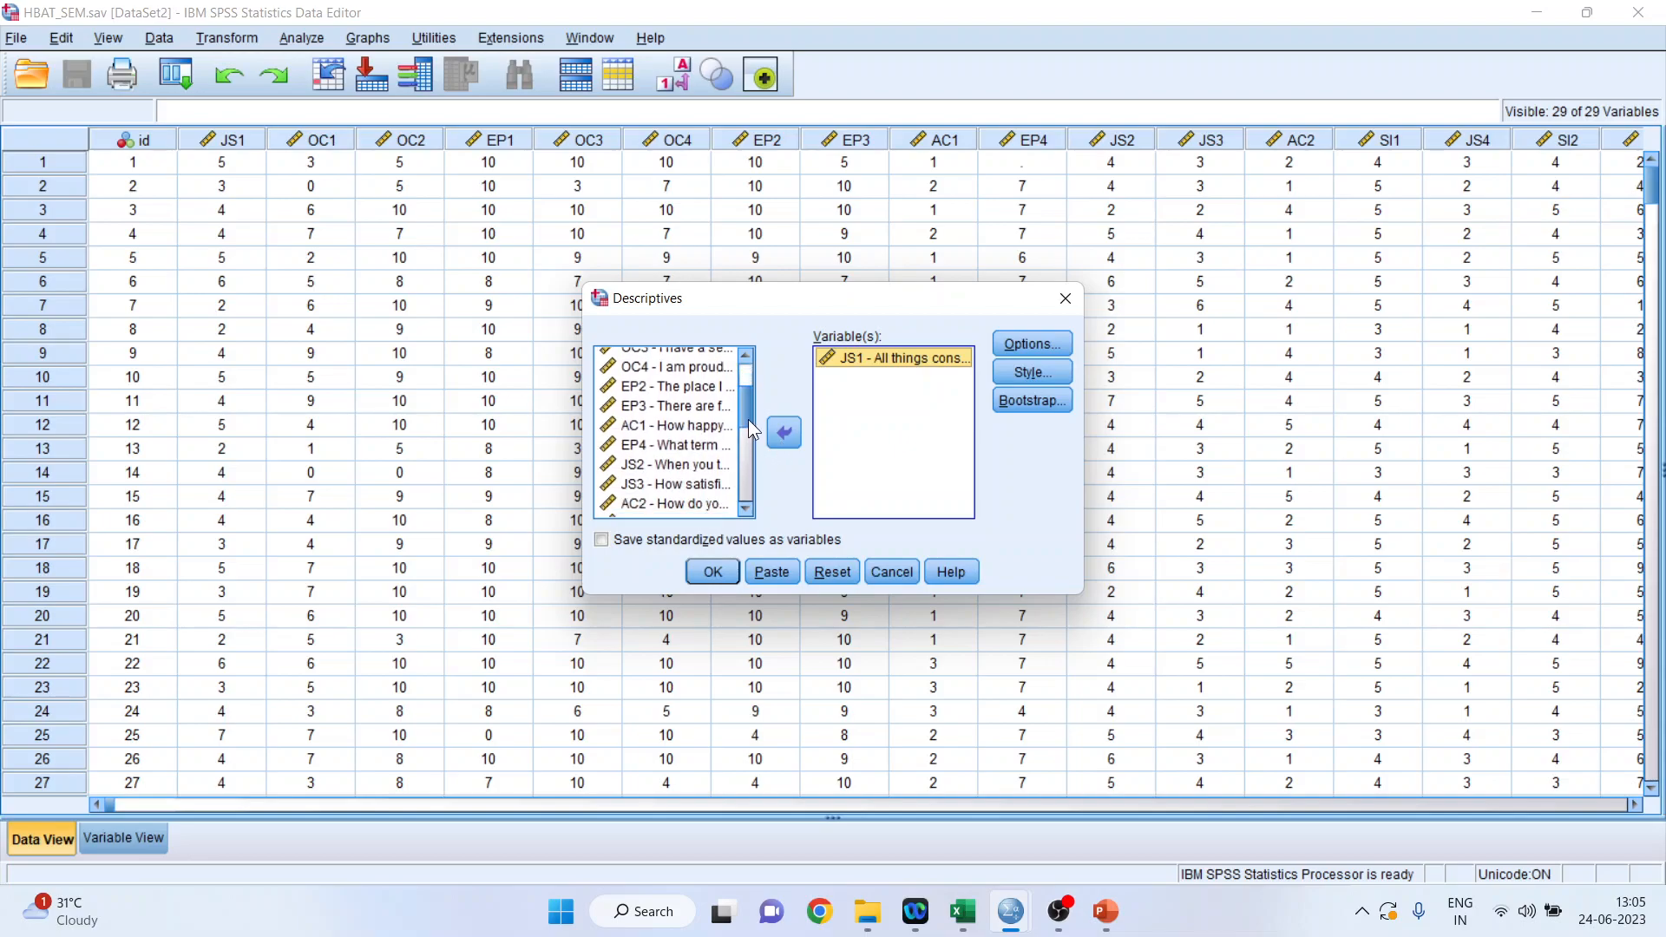
click(713, 466)
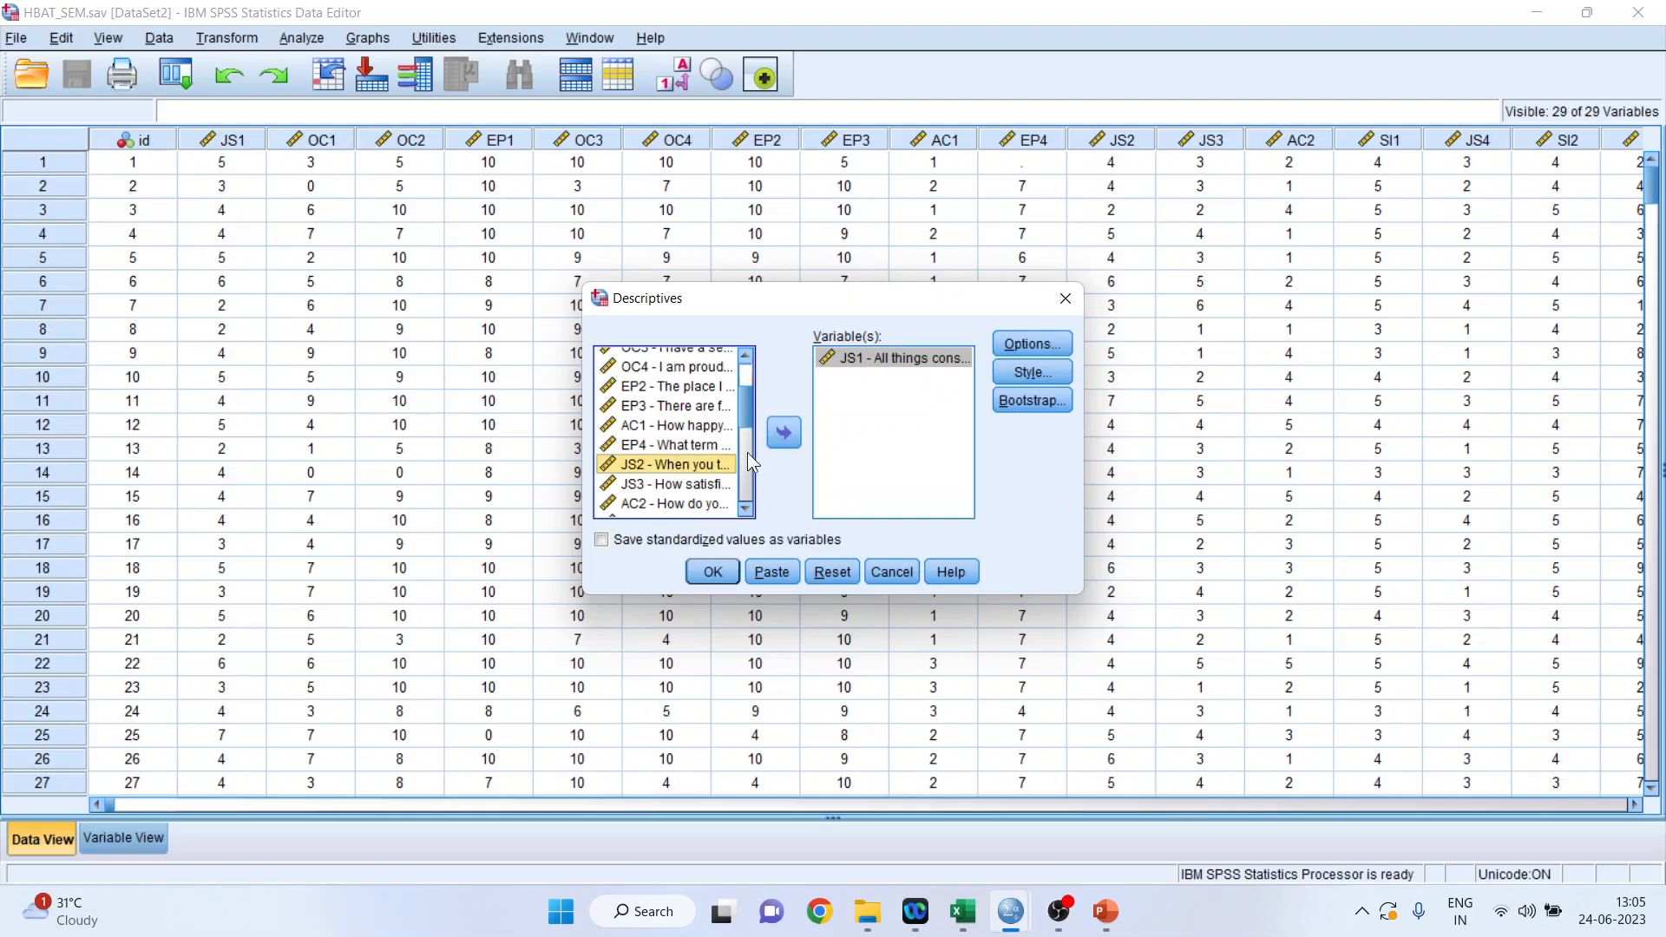
click(781, 436)
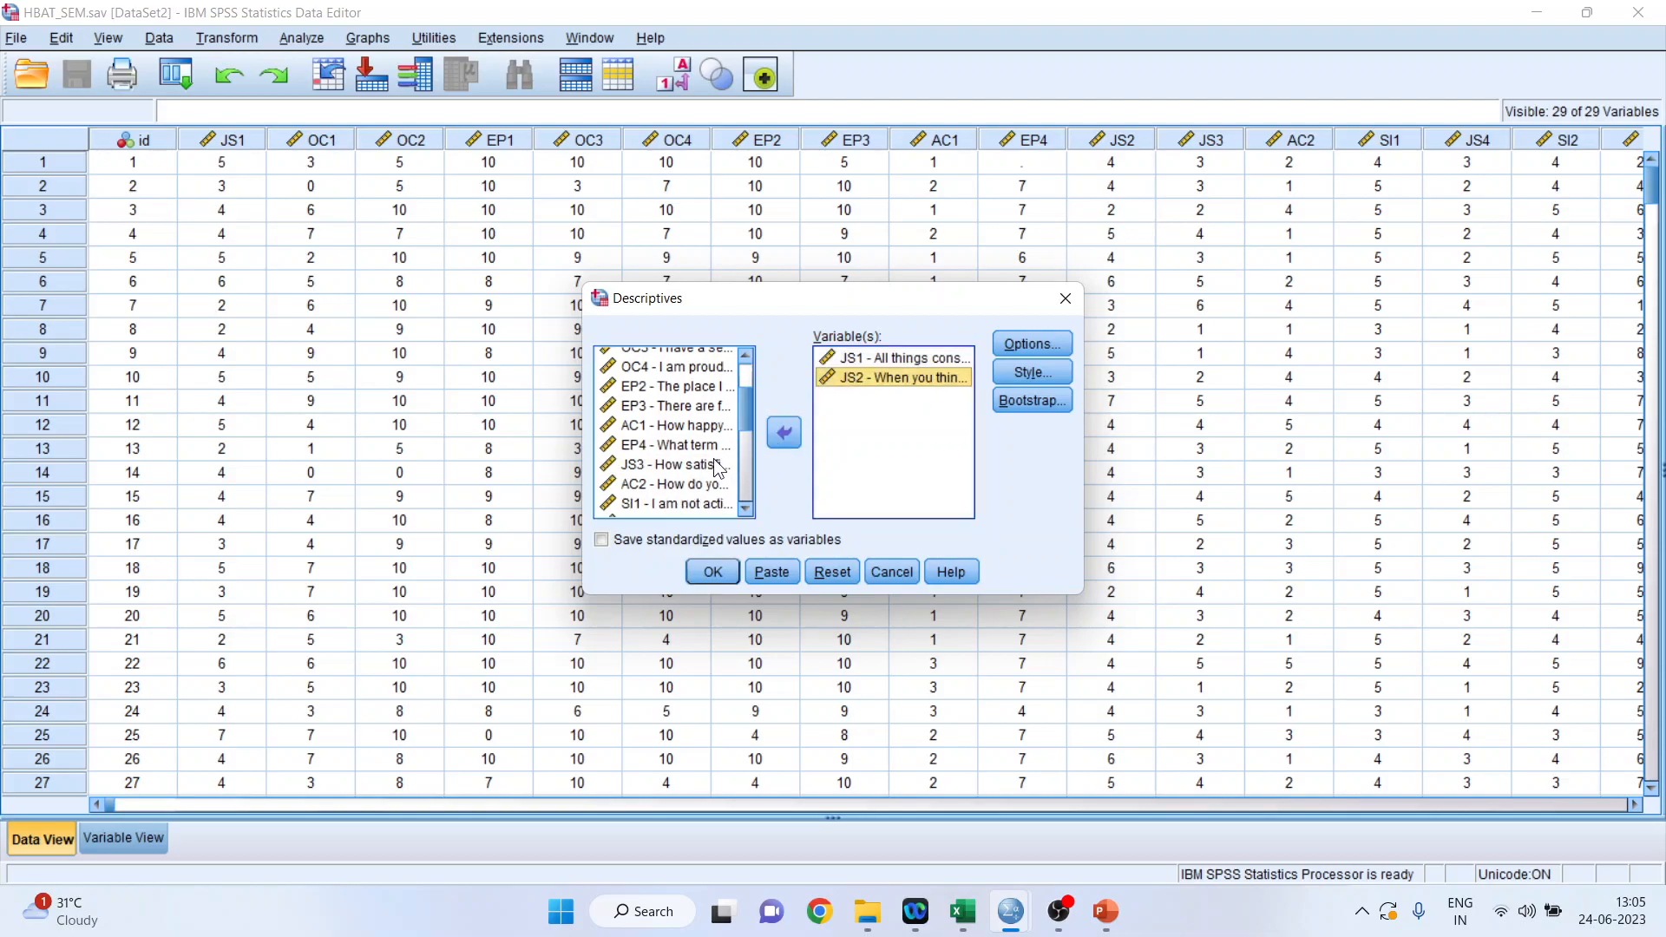
click(708, 465)
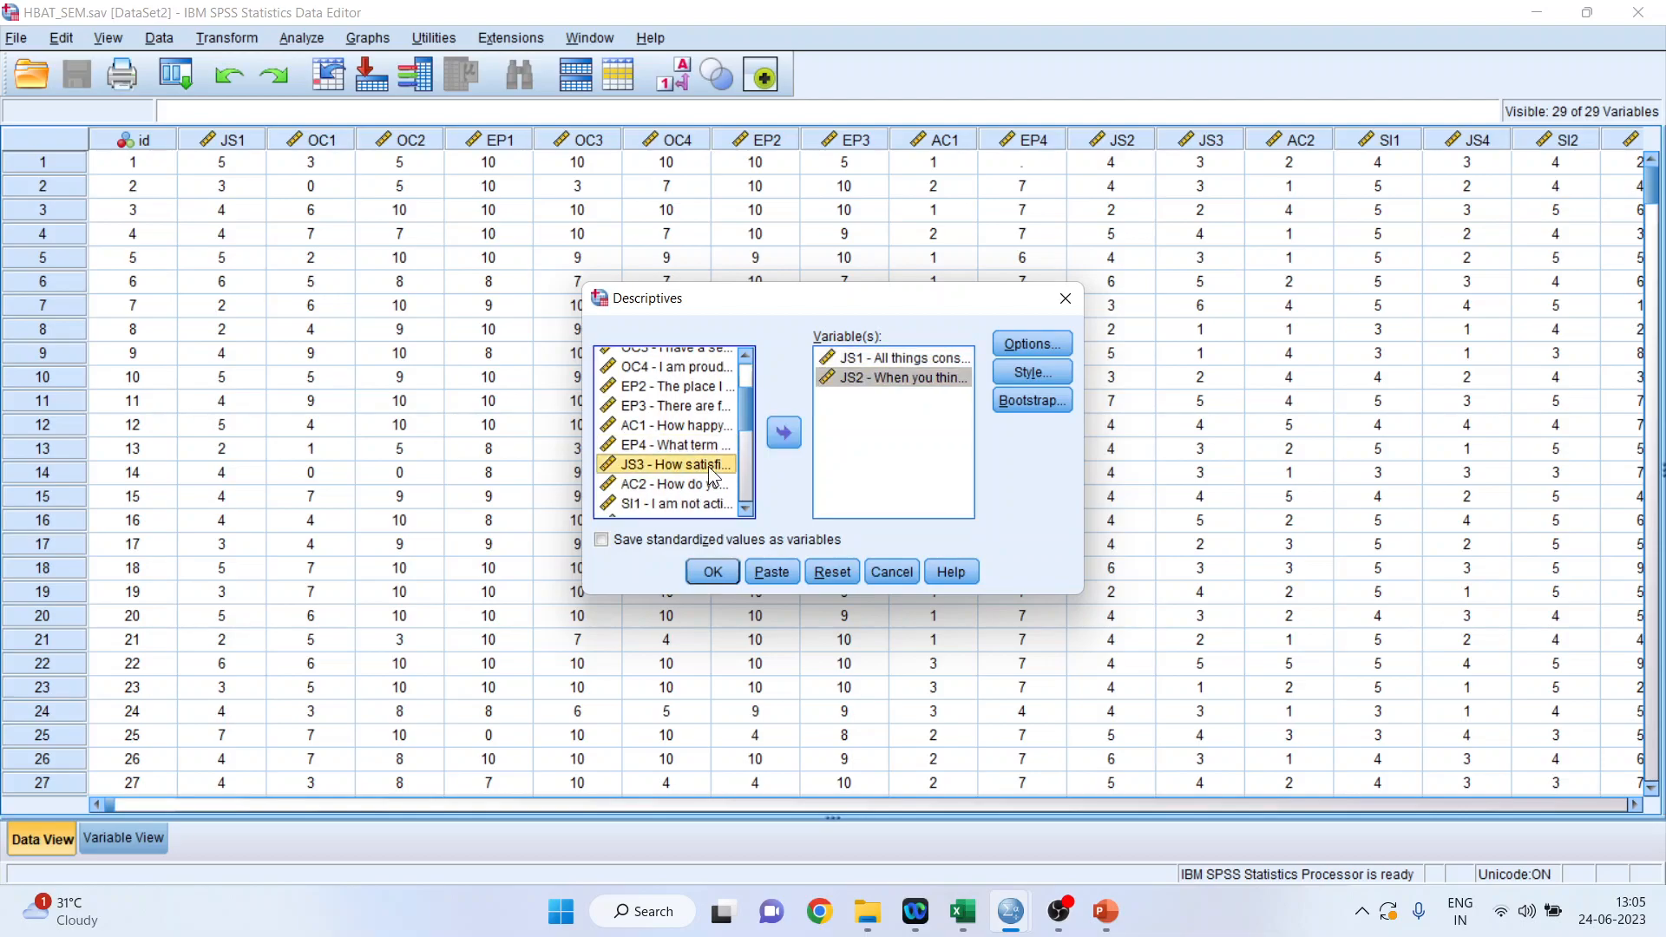
click(784, 436)
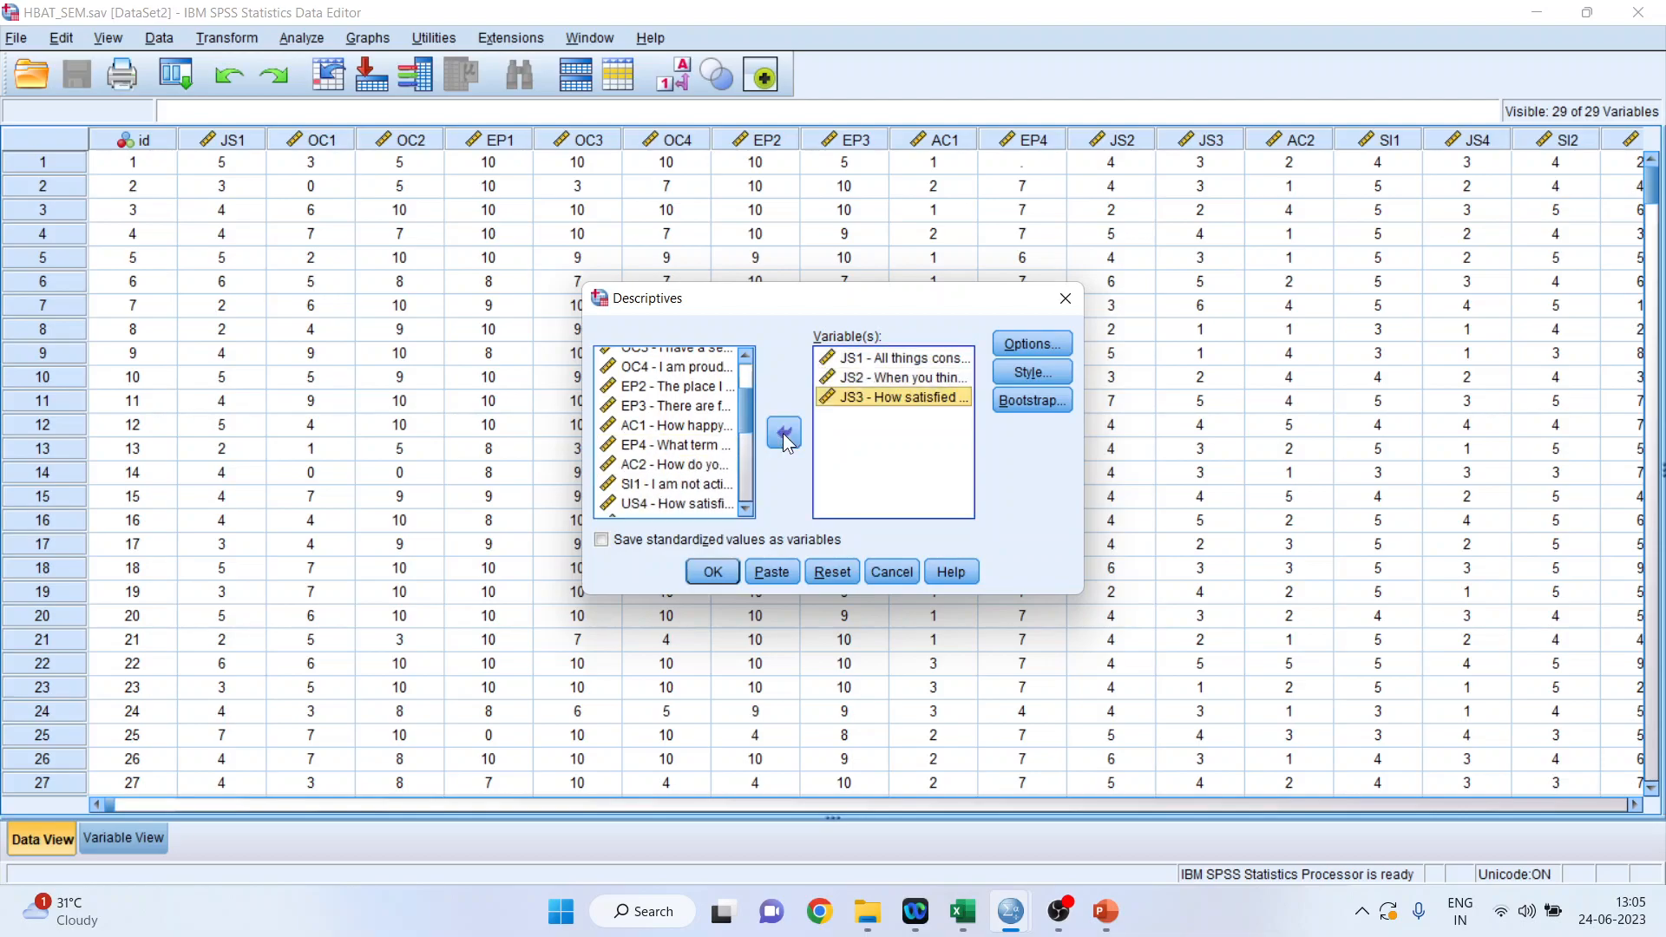
click(713, 505)
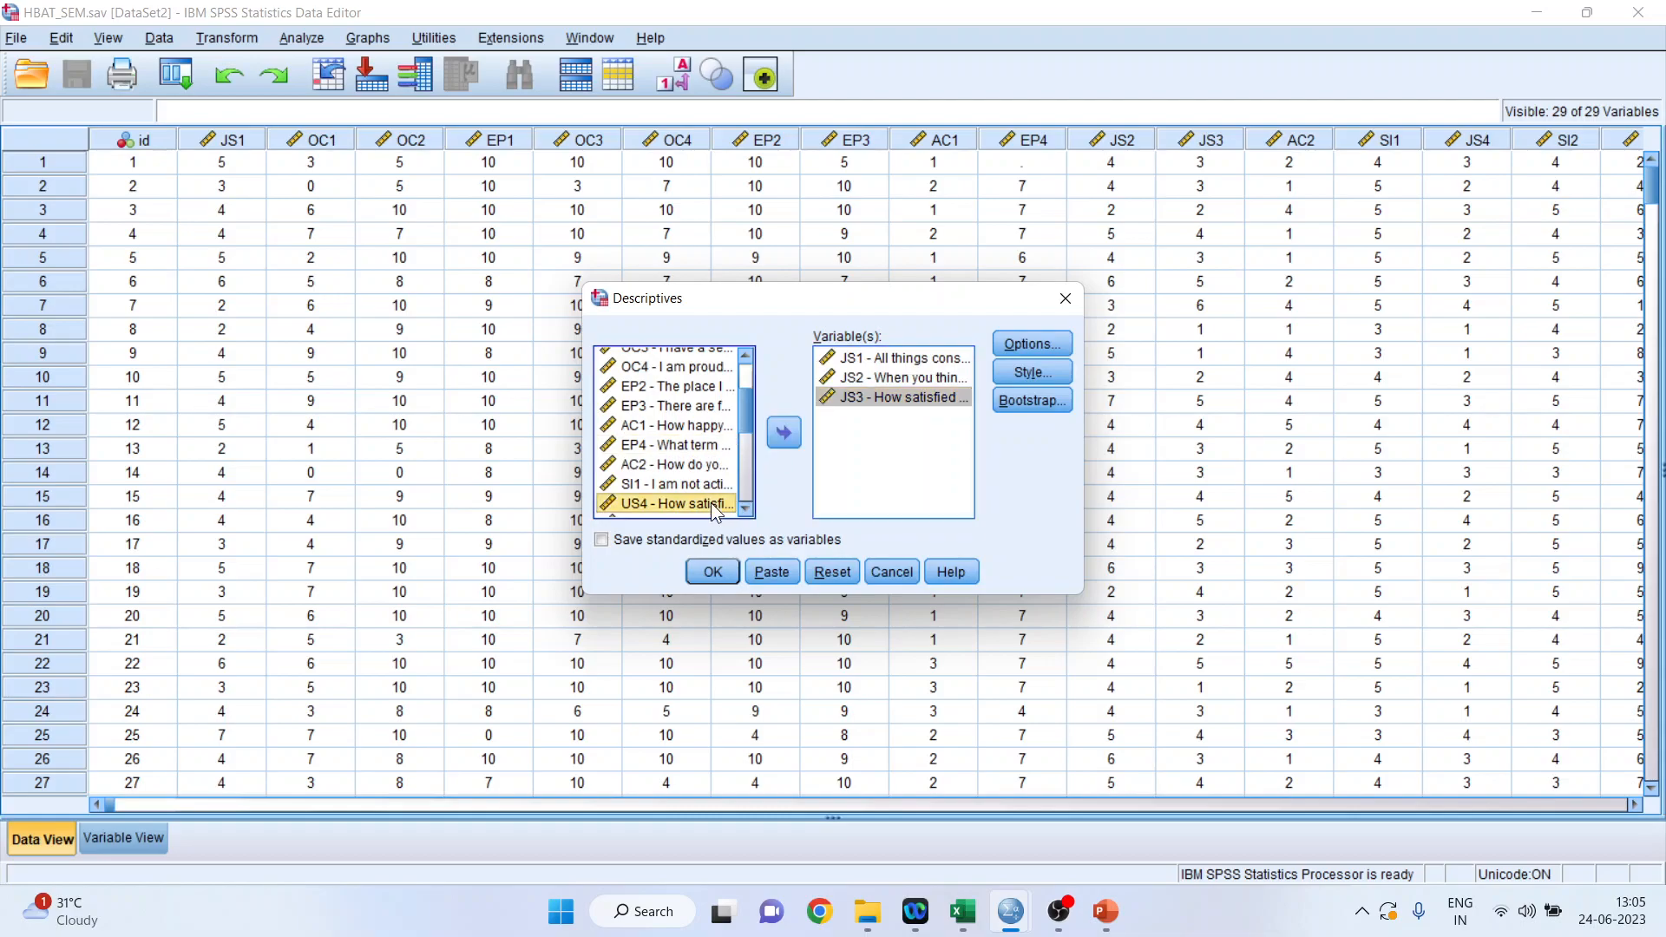
click(775, 439)
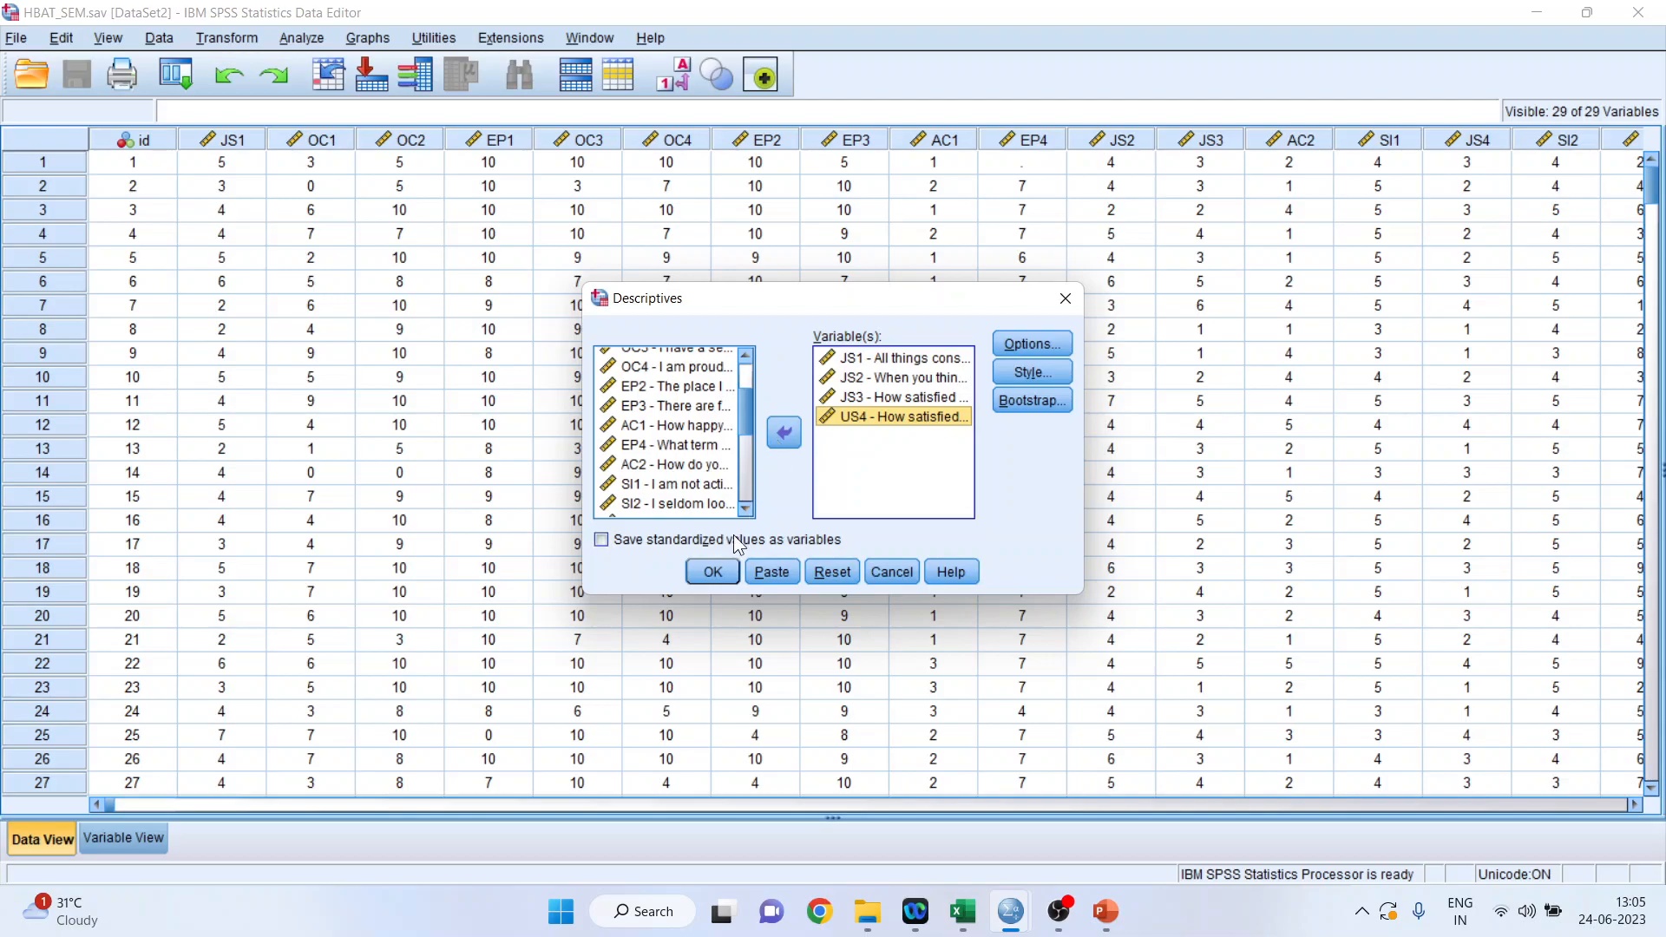
click(725, 571)
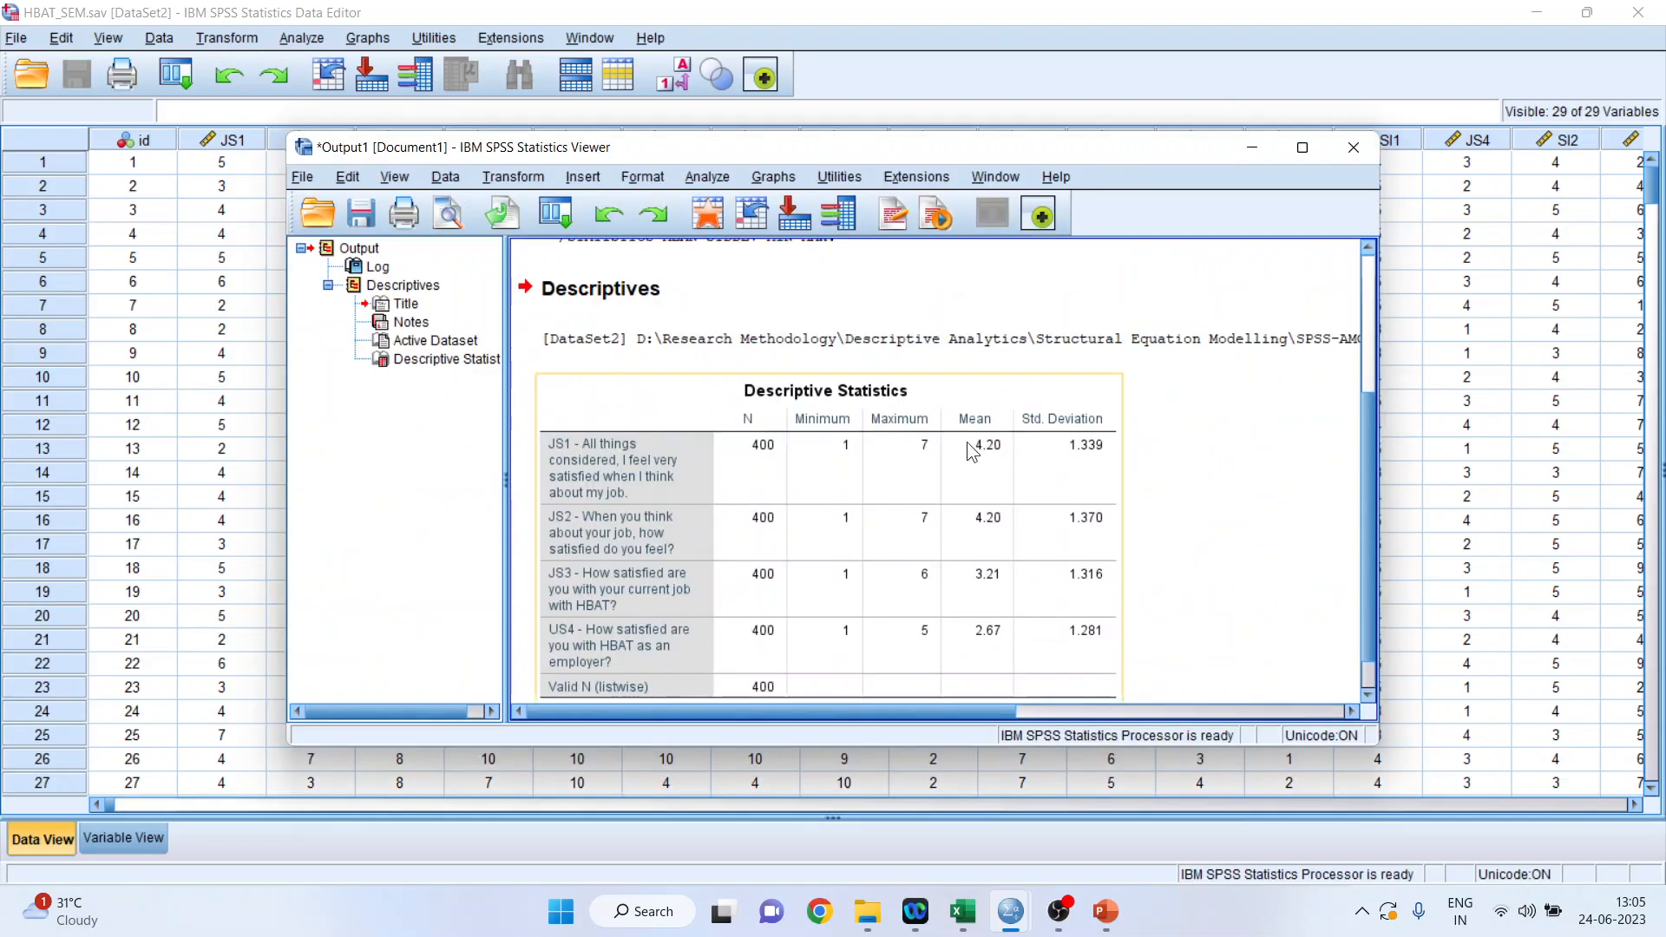
Maximize the output viewer and examine each item's minimum and maximum in the Descriptive Statistics table.
click(1302, 149)
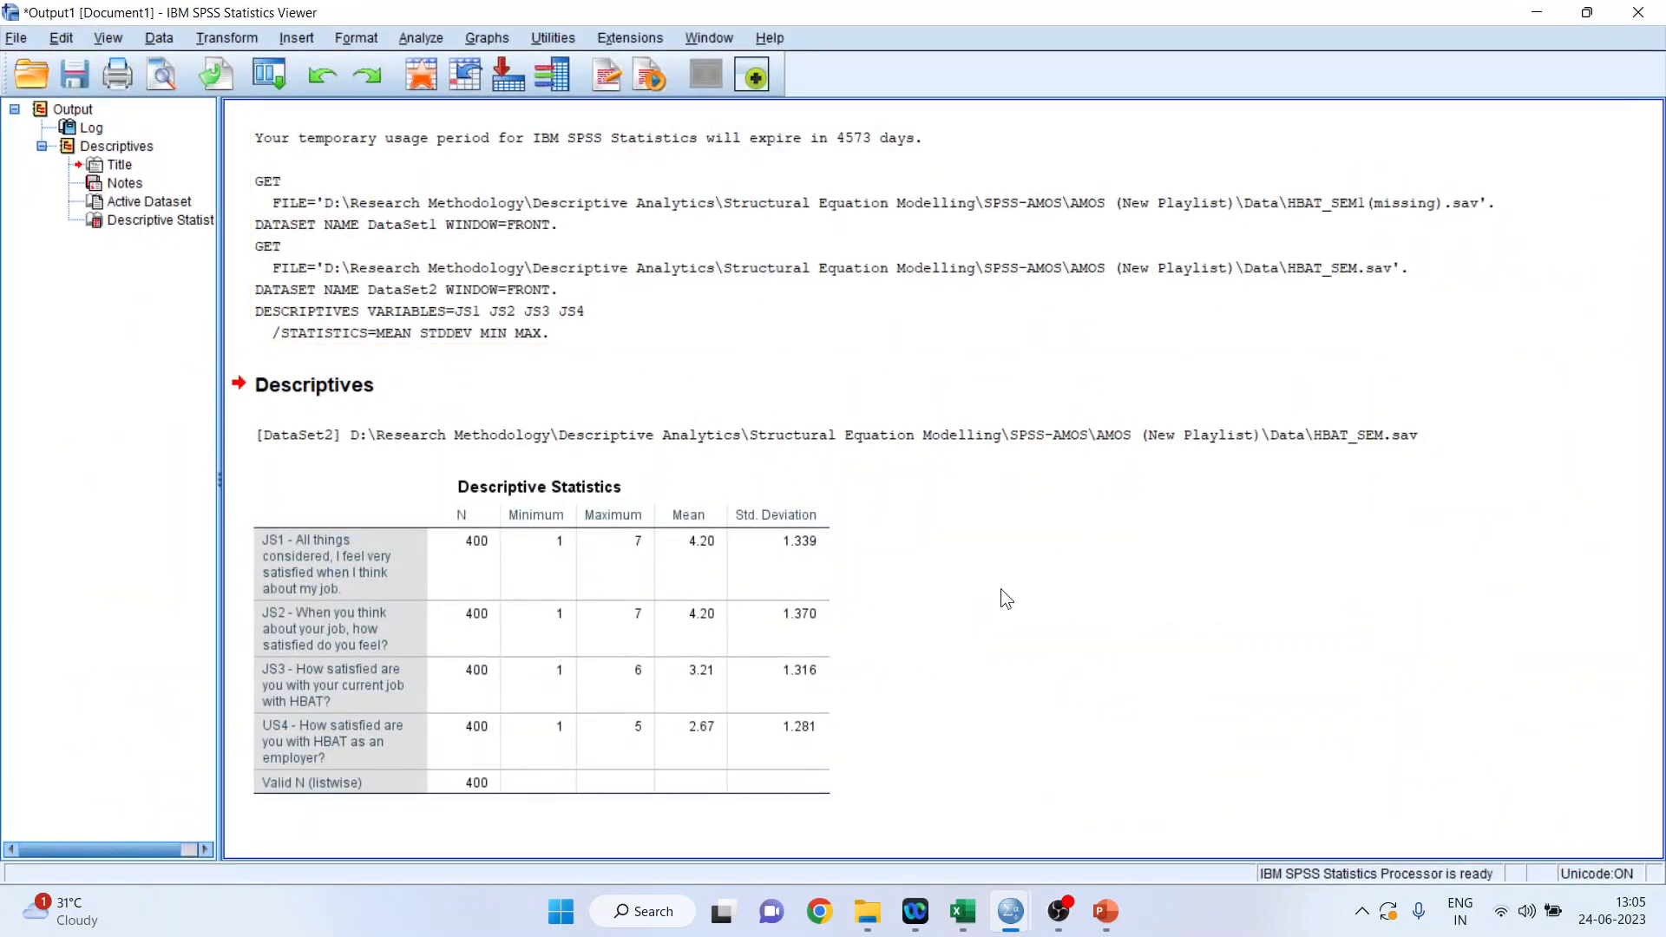
click(700, 579)
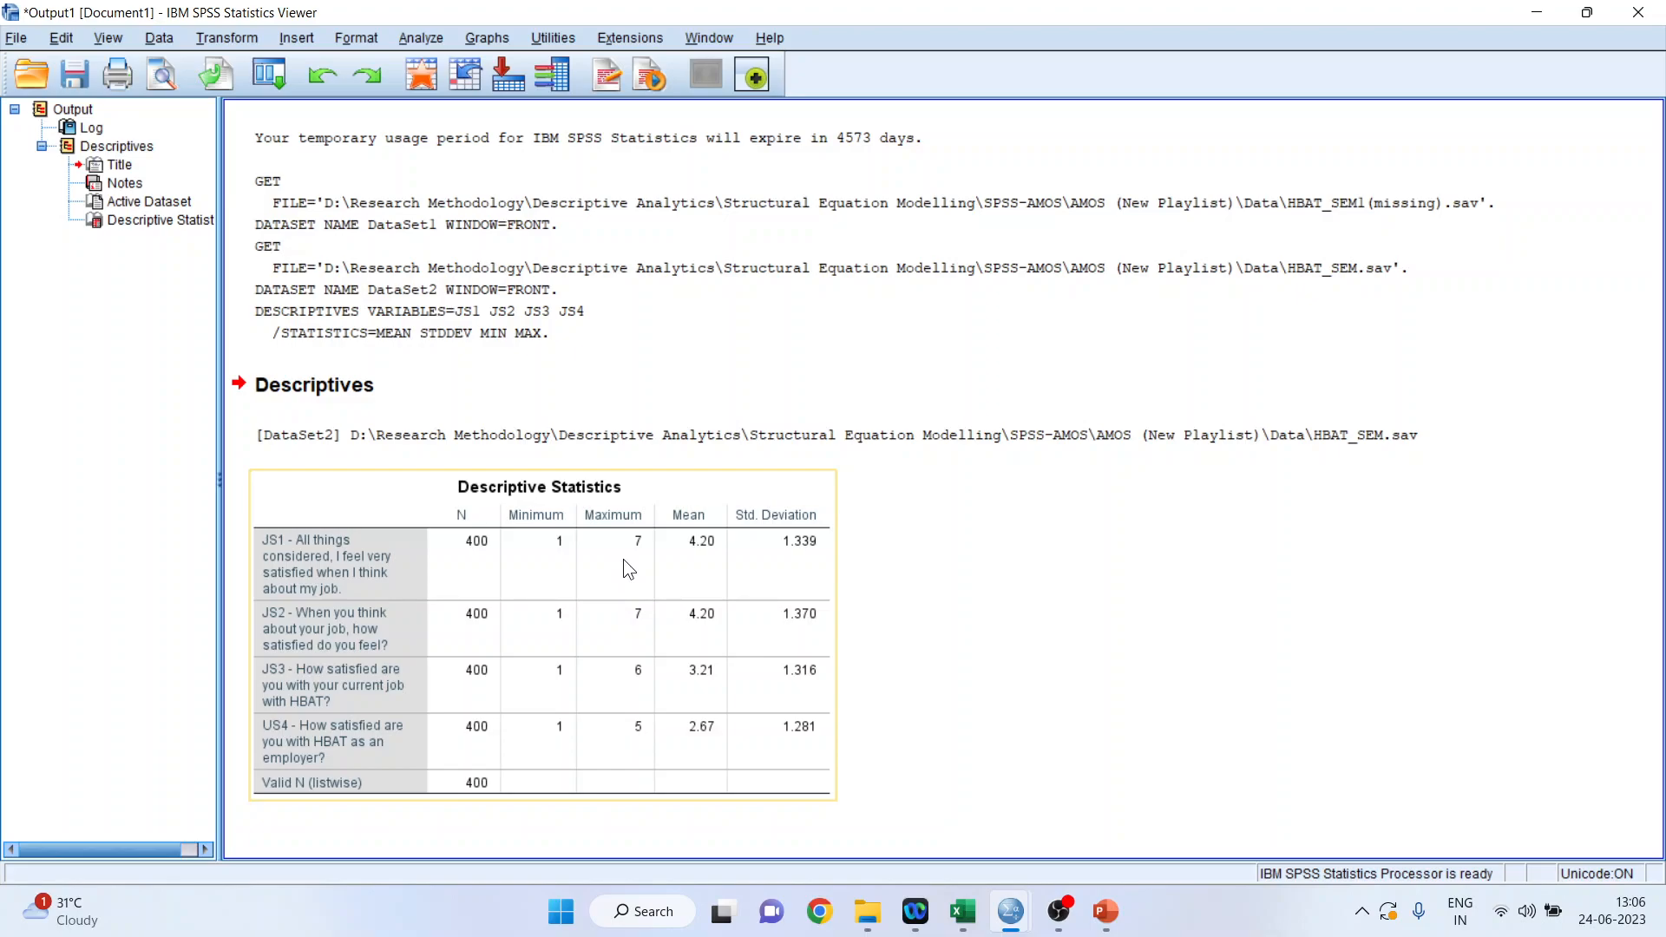
click(956, 632)
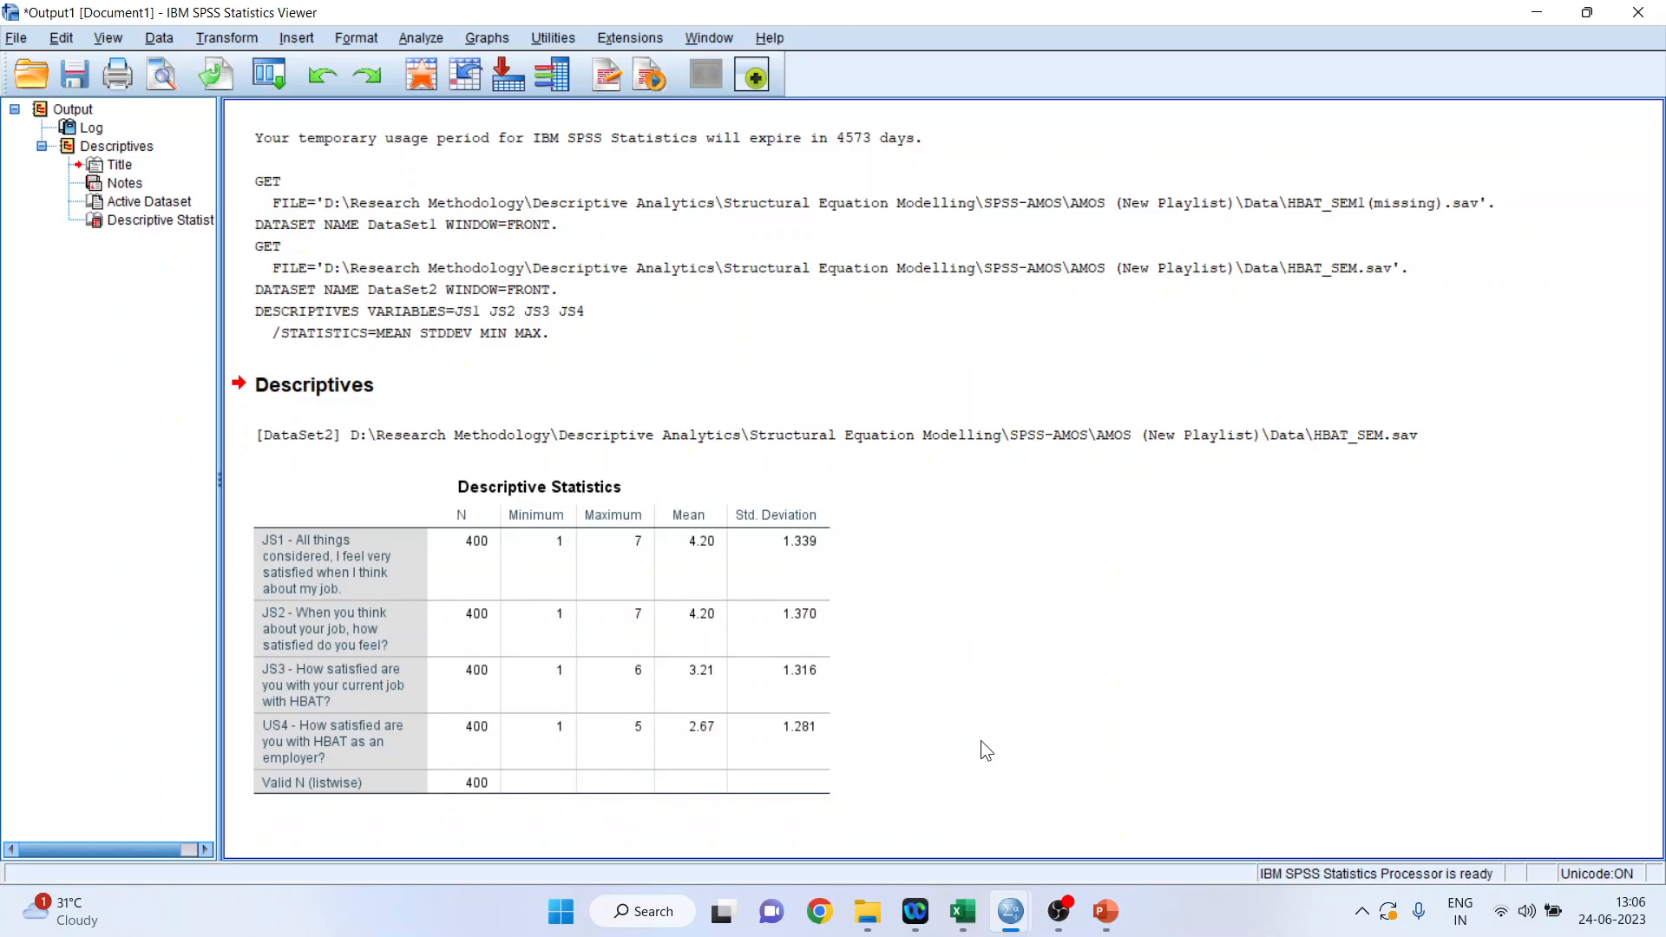
Search the JS1 column of HBAT_SEM.sav for the value 7 and select the whole row of case 25.
mouse_move(1013, 913)
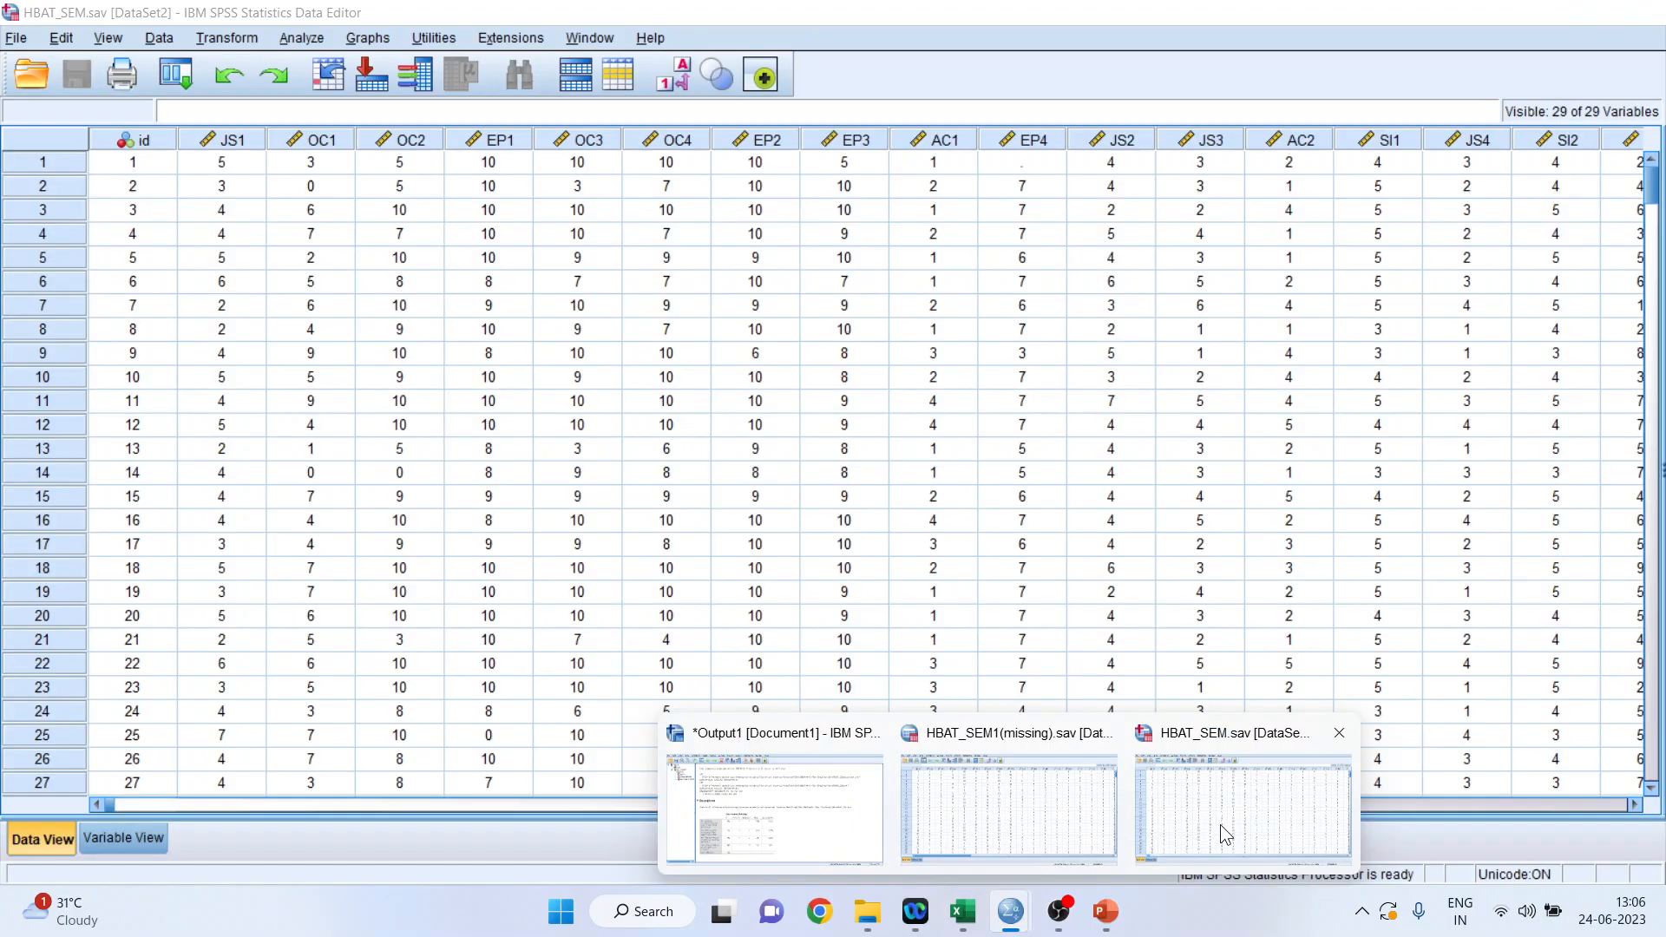
click(1220, 824)
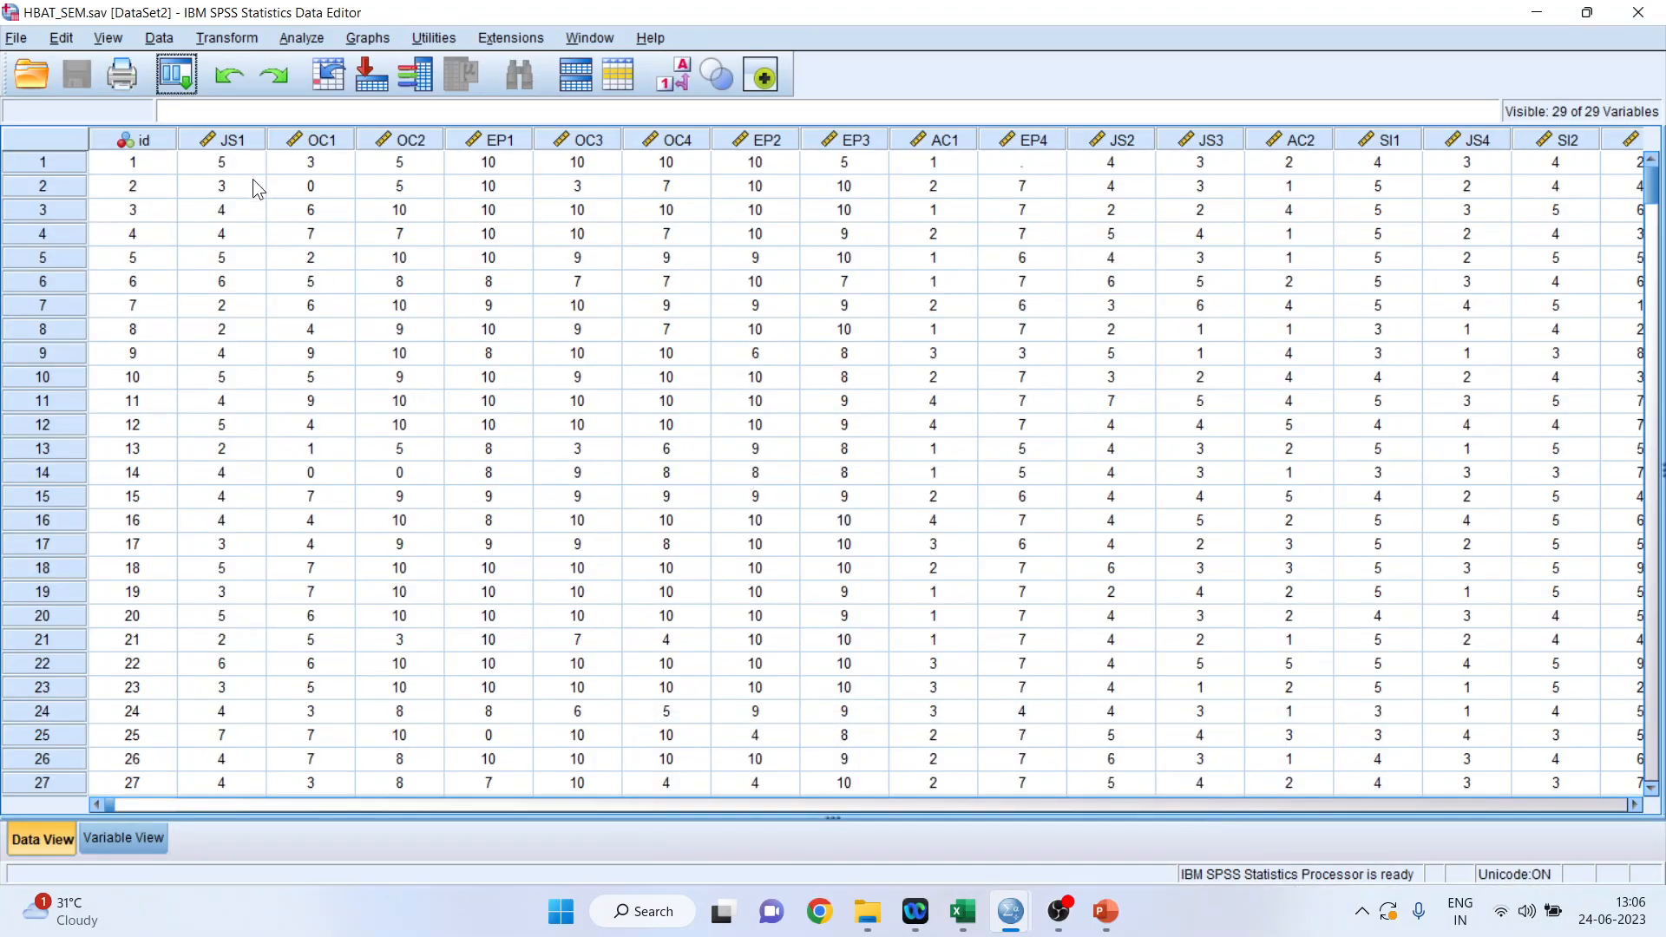
click(252, 142)
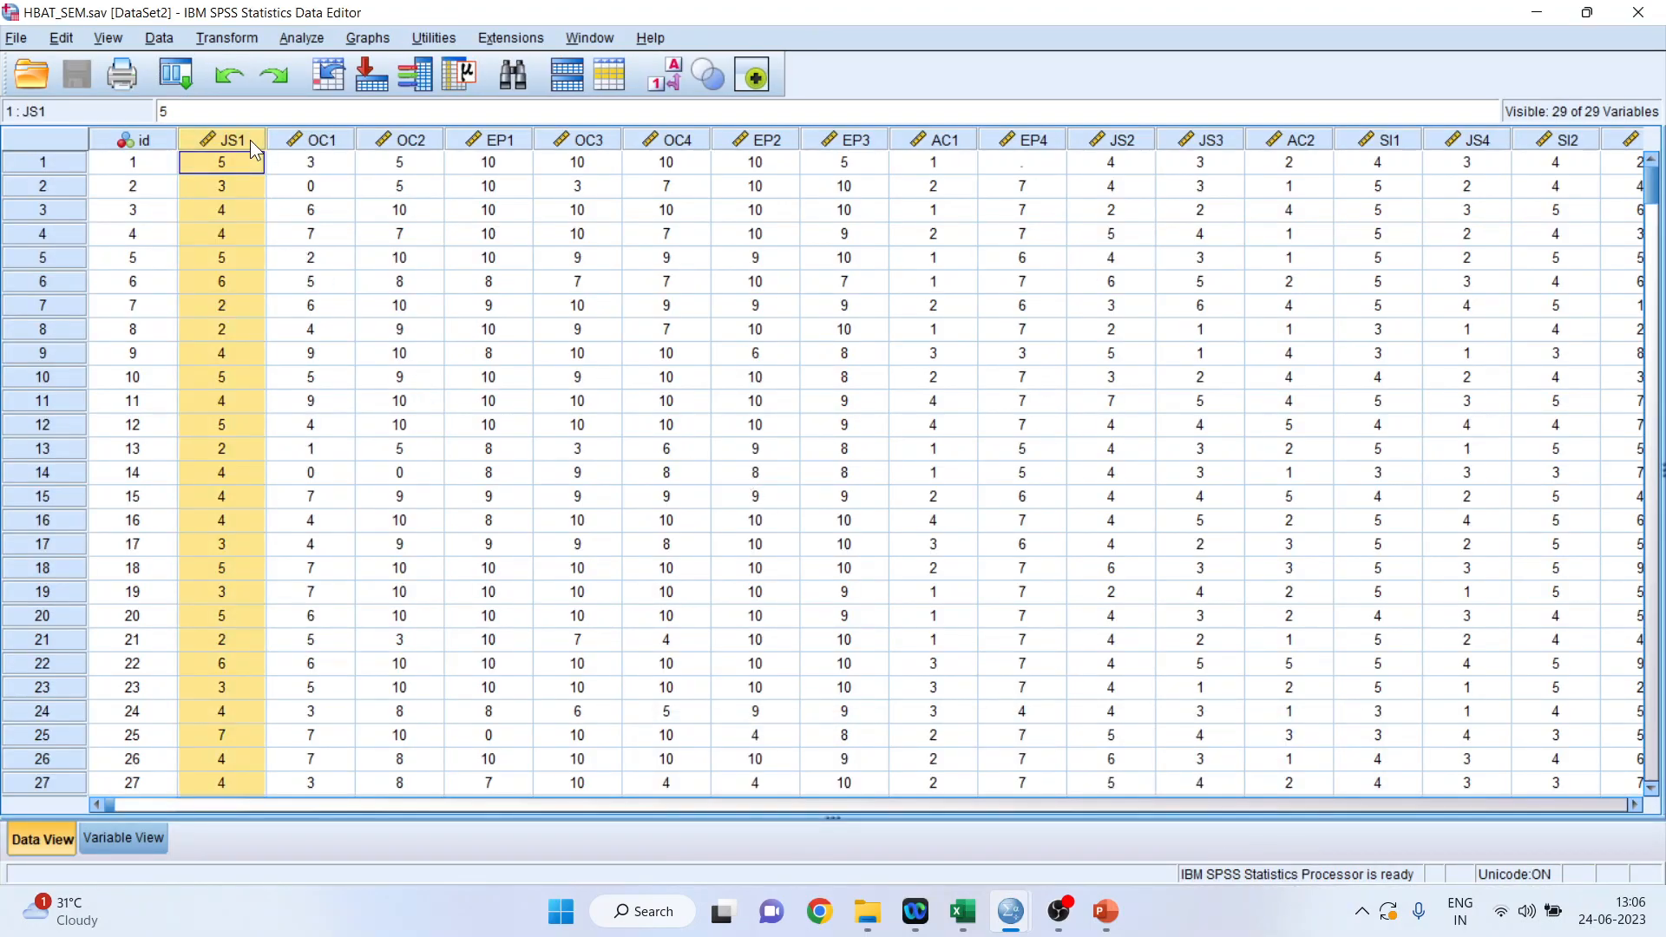
key(ctrl+f)
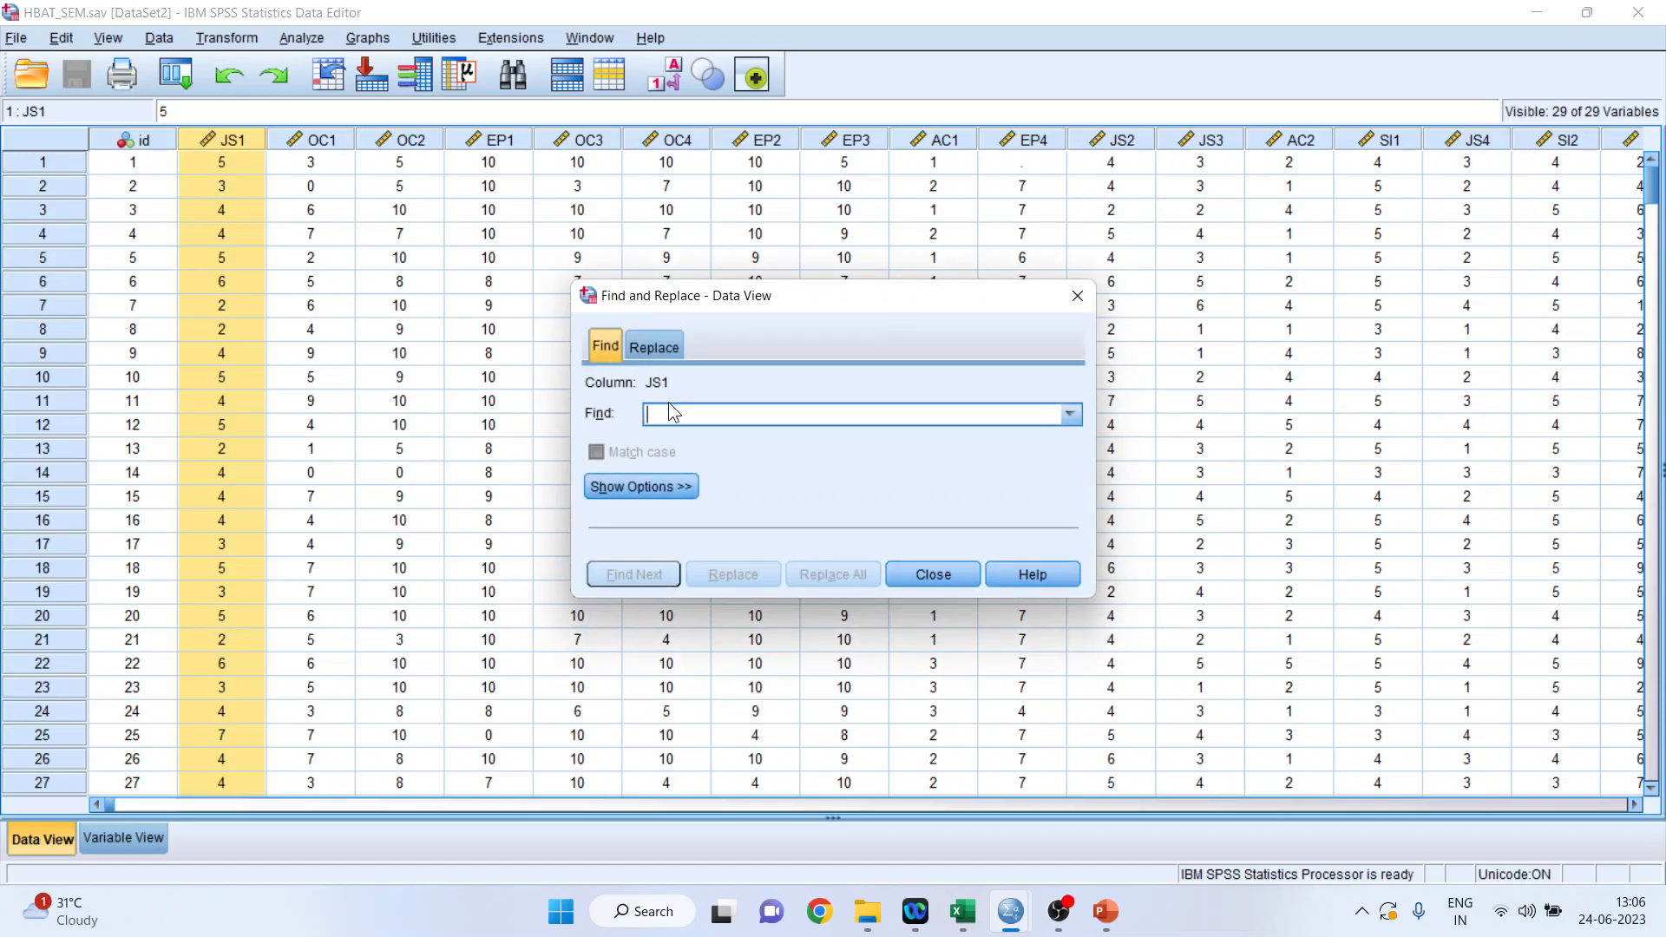
text(7)
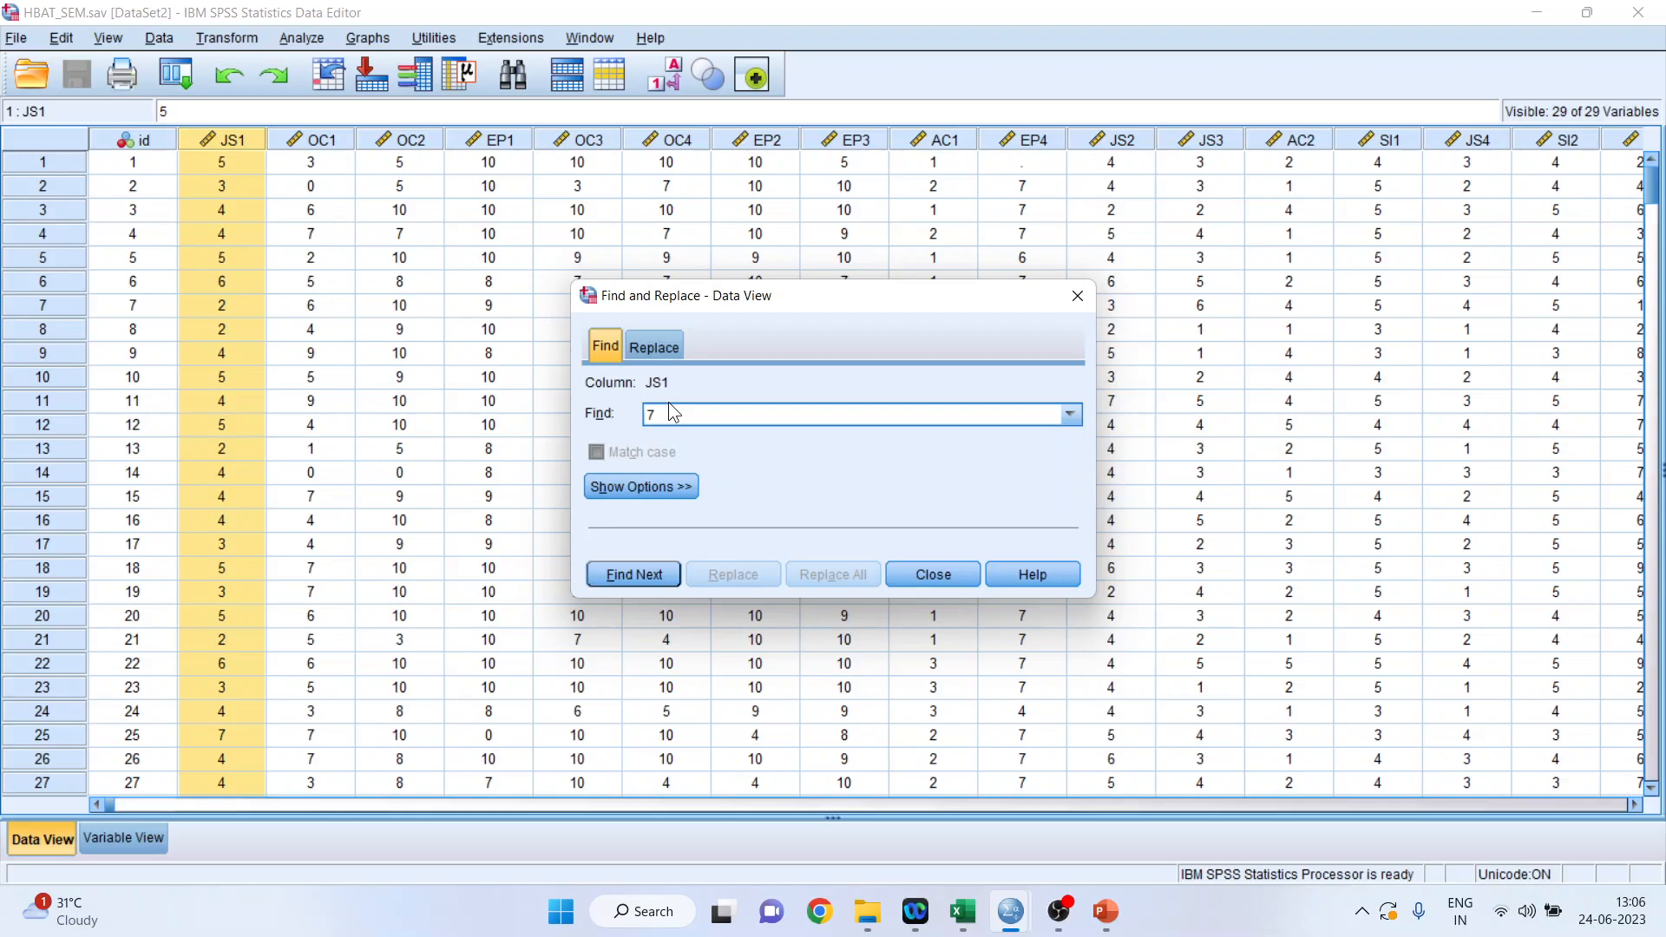
click(634, 576)
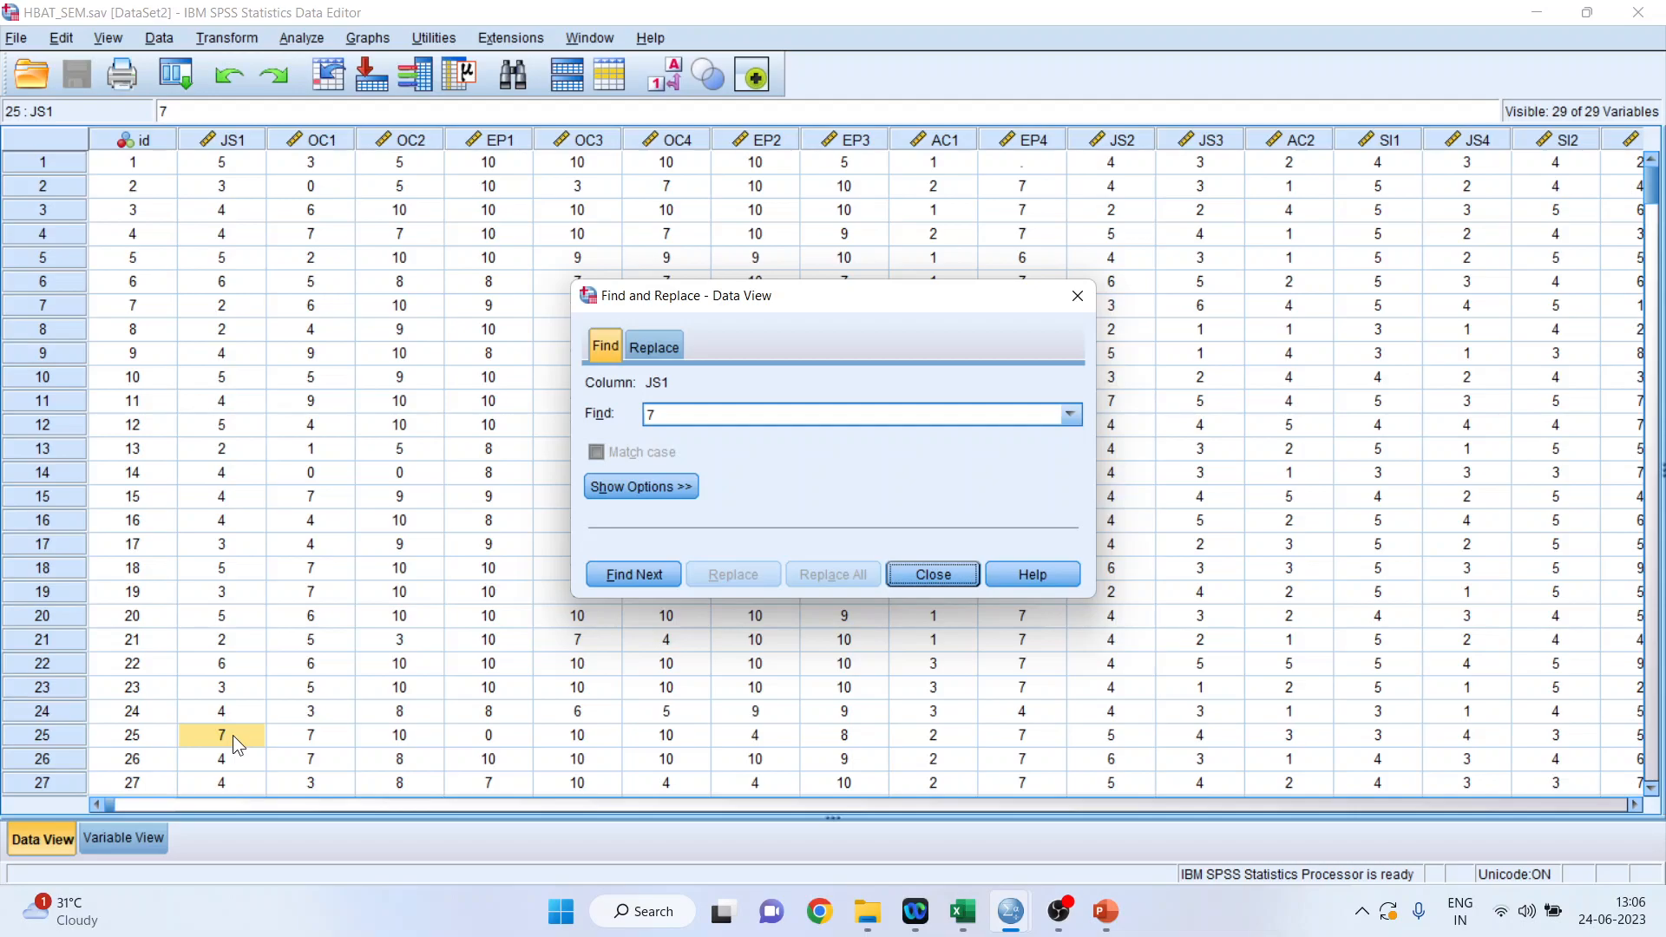
click(66, 733)
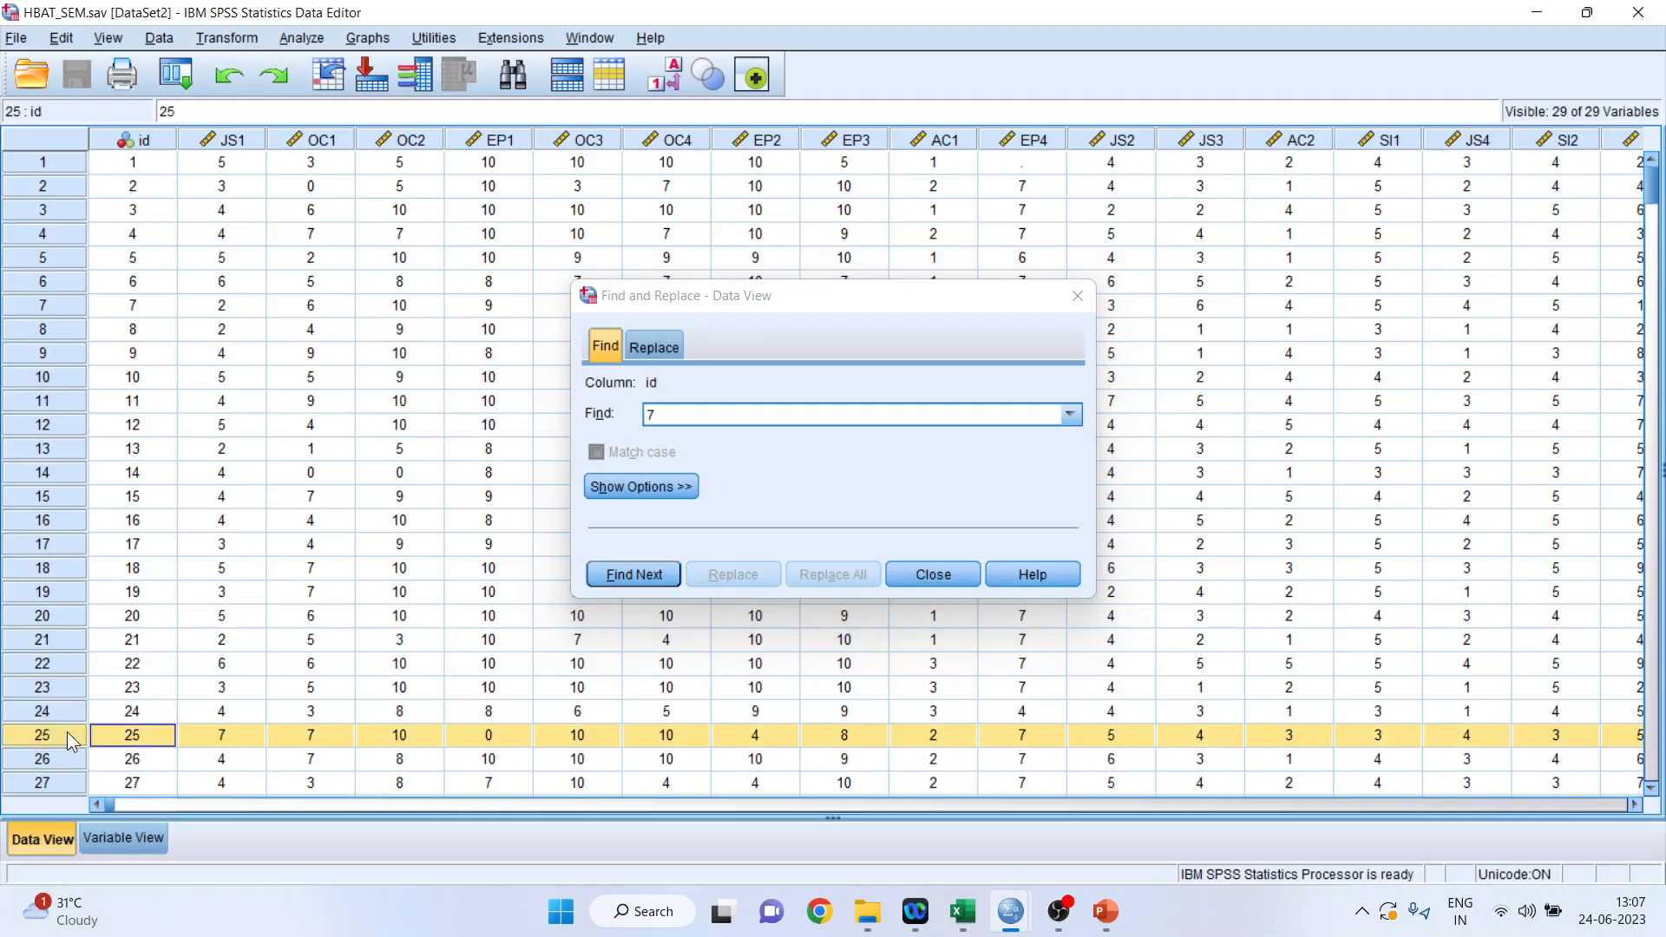
click(932, 583)
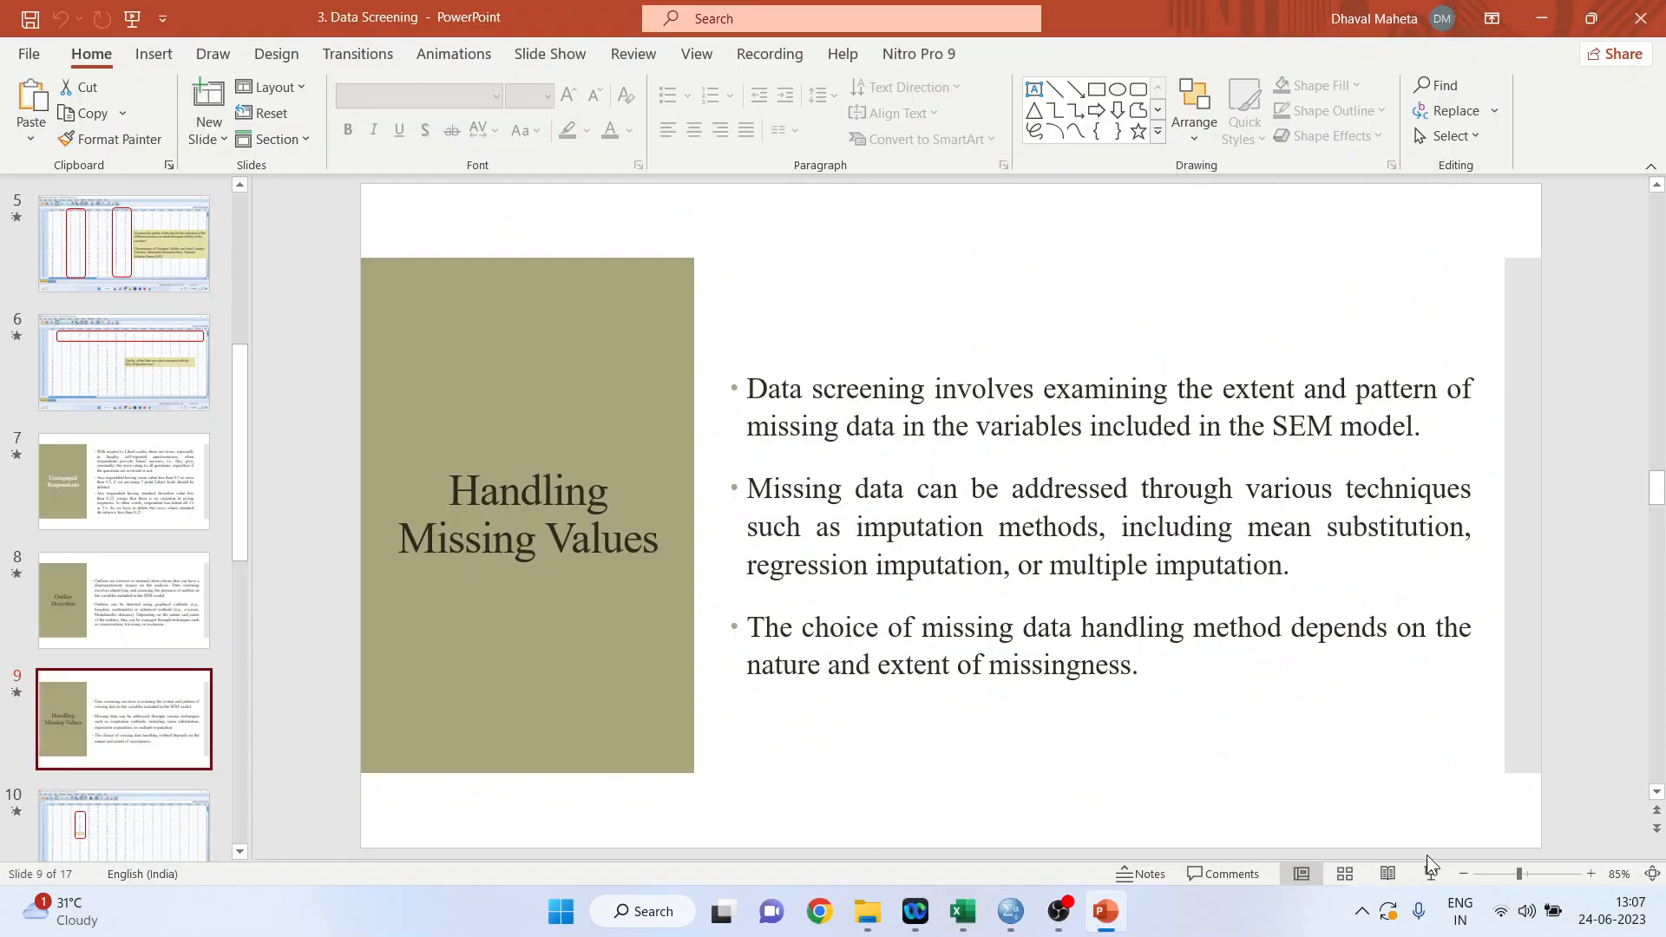
End the PowerPoint slide show and switch to the HBAT_SEM1(missing).sav dataset in SPSS Statistics.
click(1430, 873)
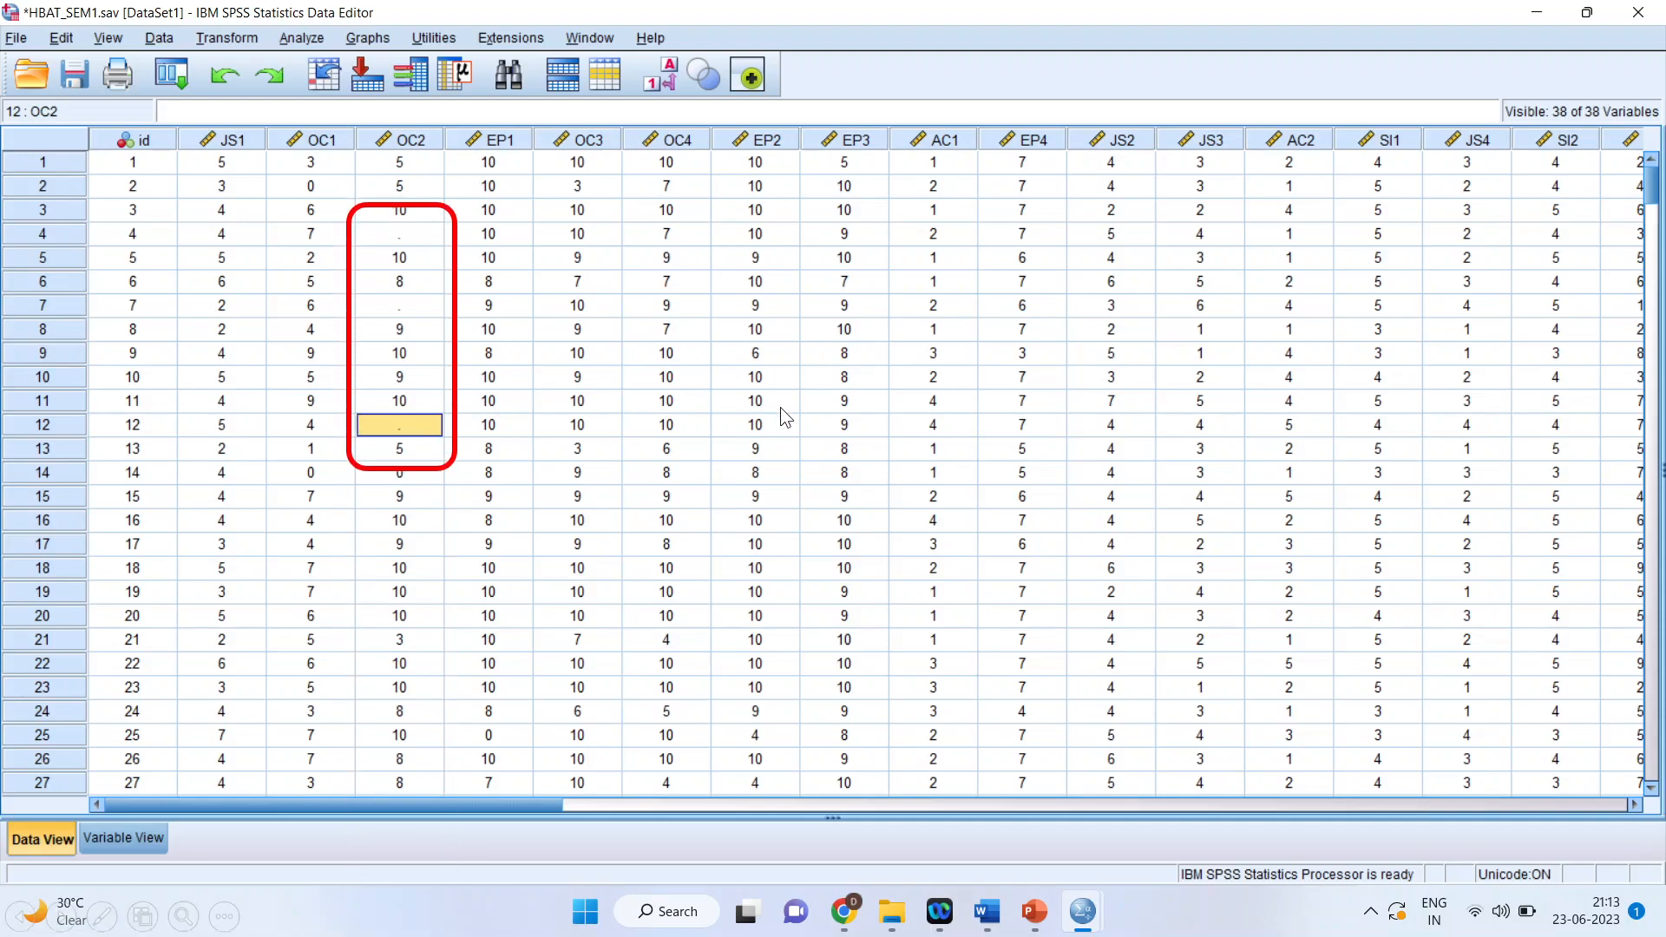
key(Escape)
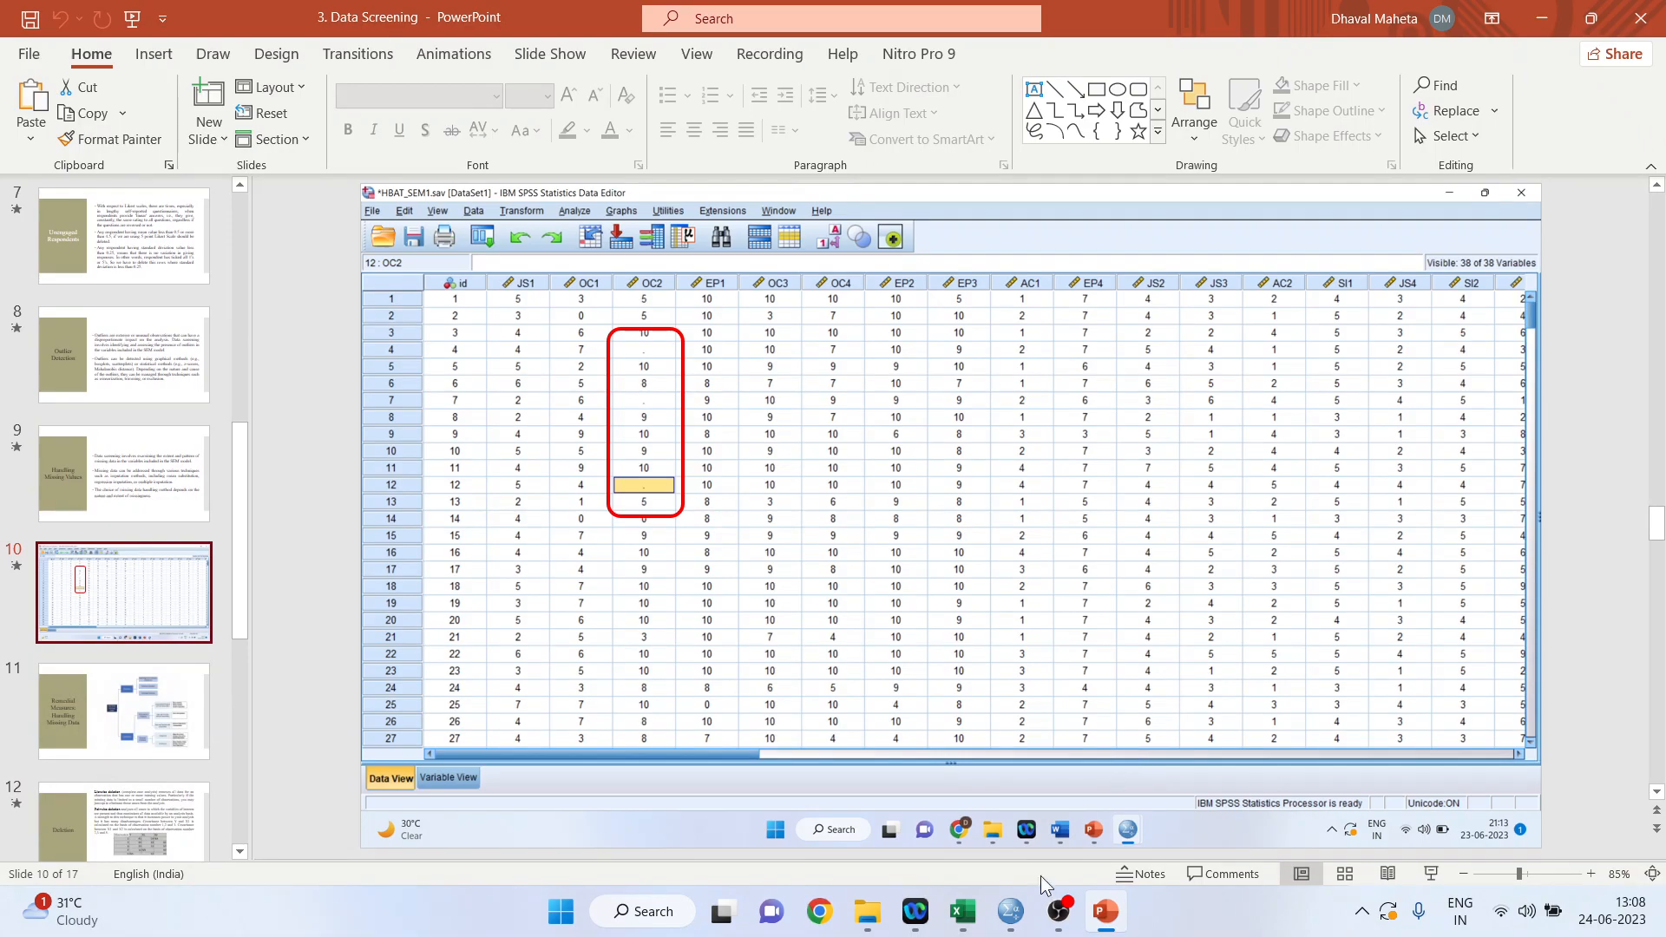
mouse_move(1016, 911)
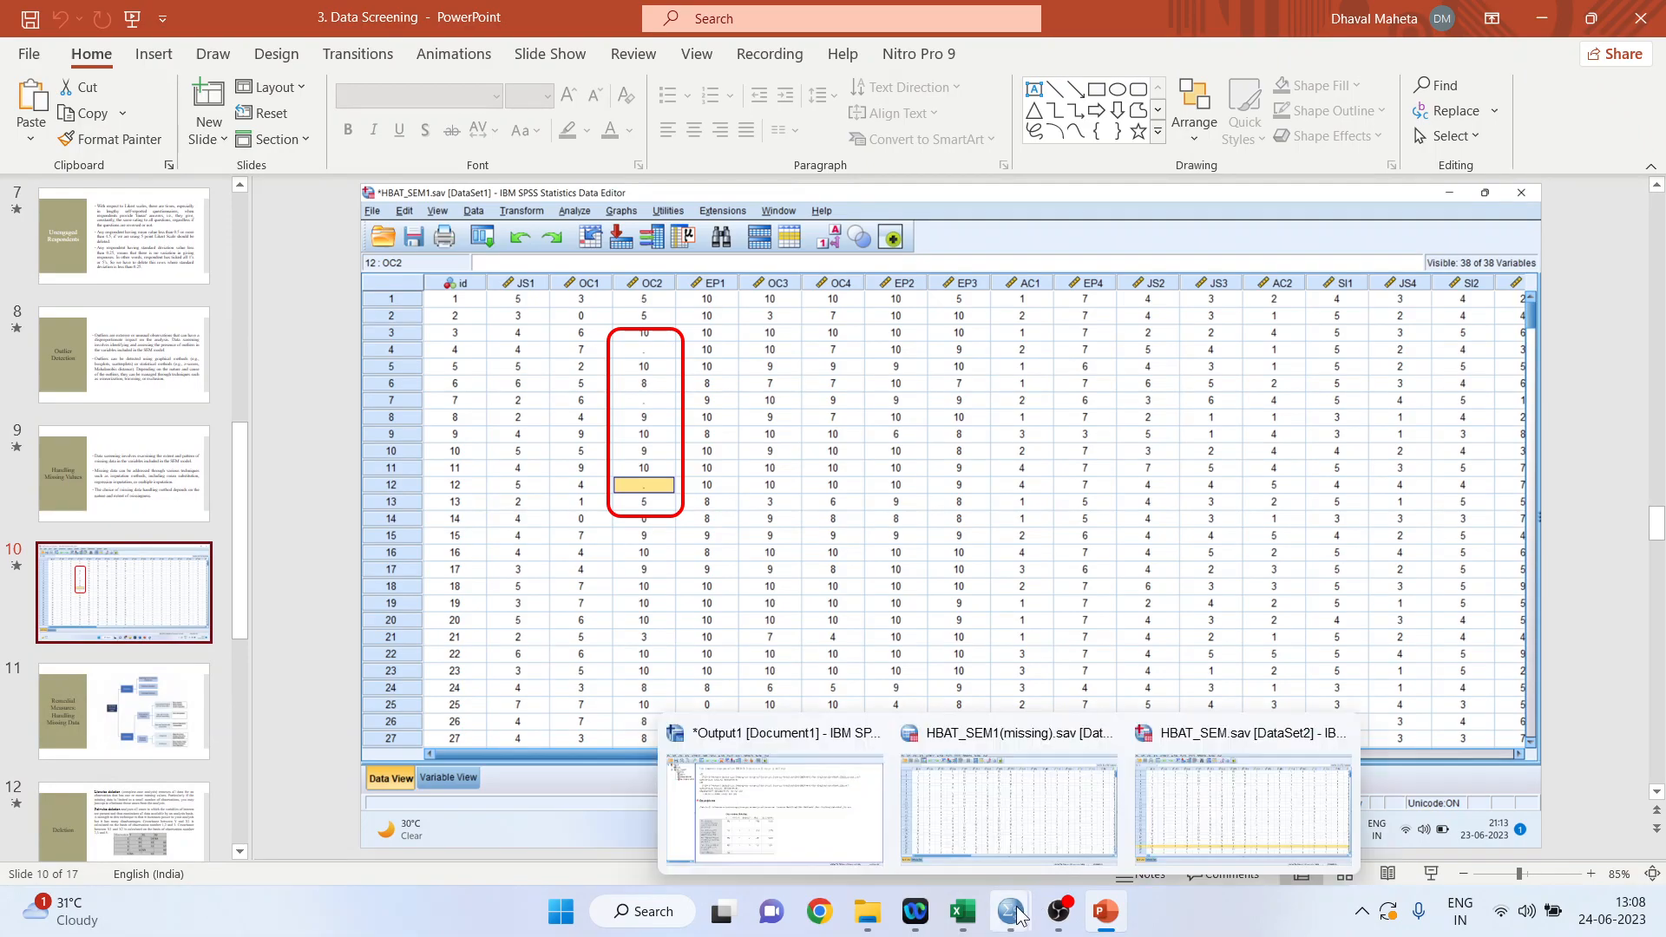
click(1015, 800)
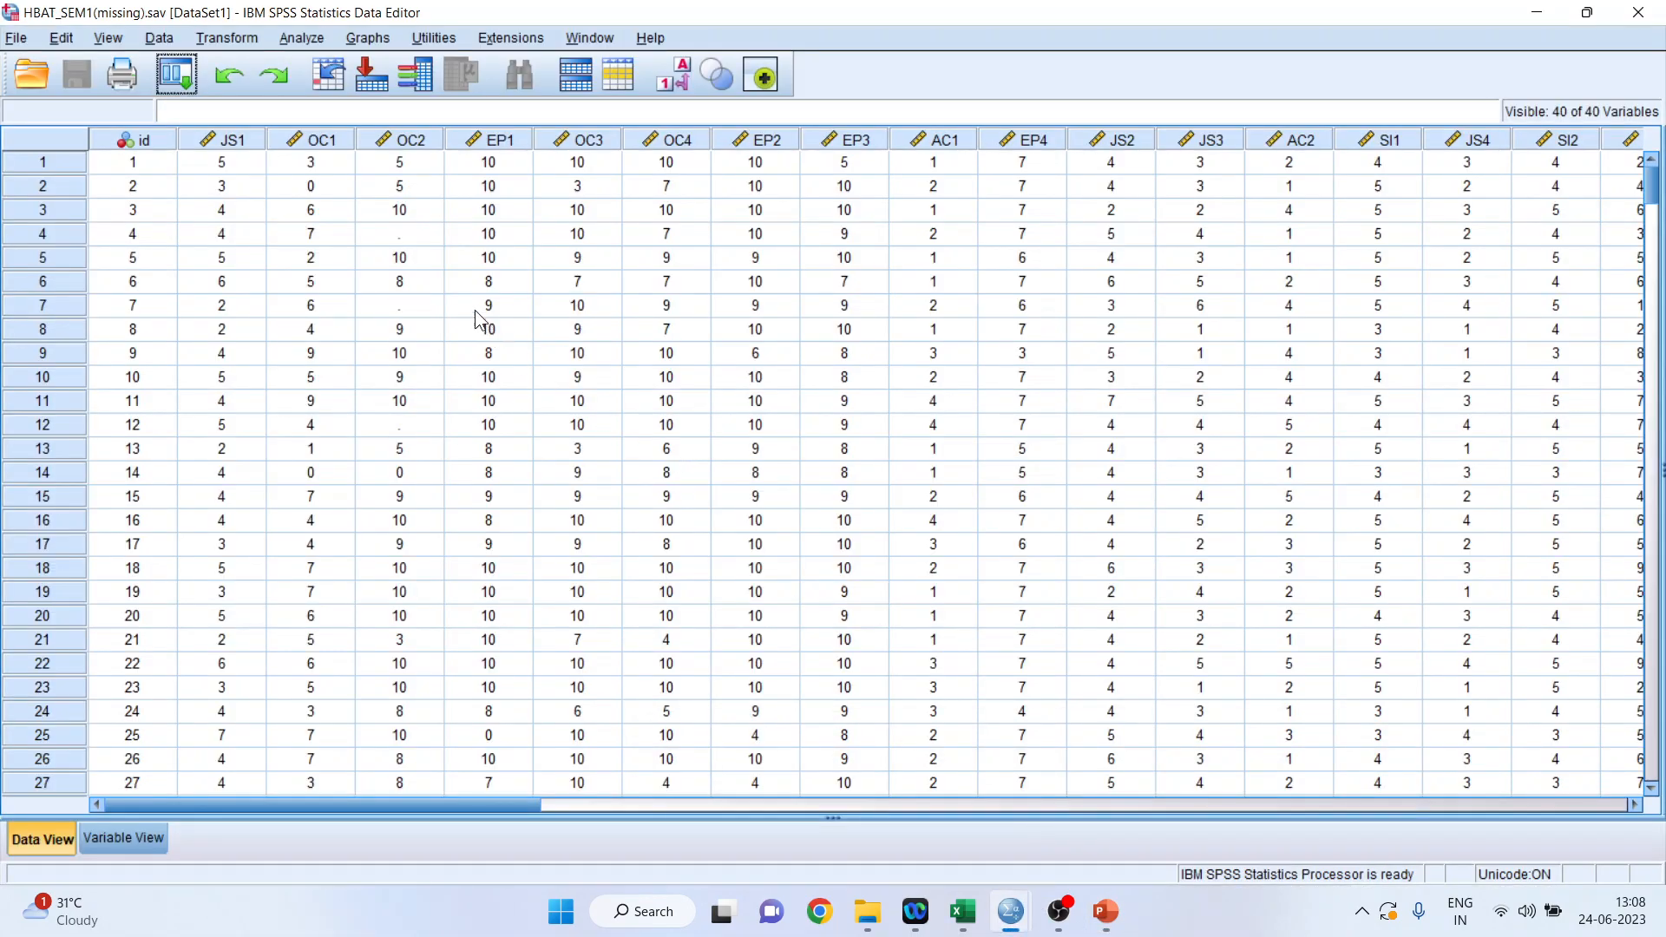
Inspect the OC2 cells of cases 4, 7 and 12 for missing values.
click(425, 242)
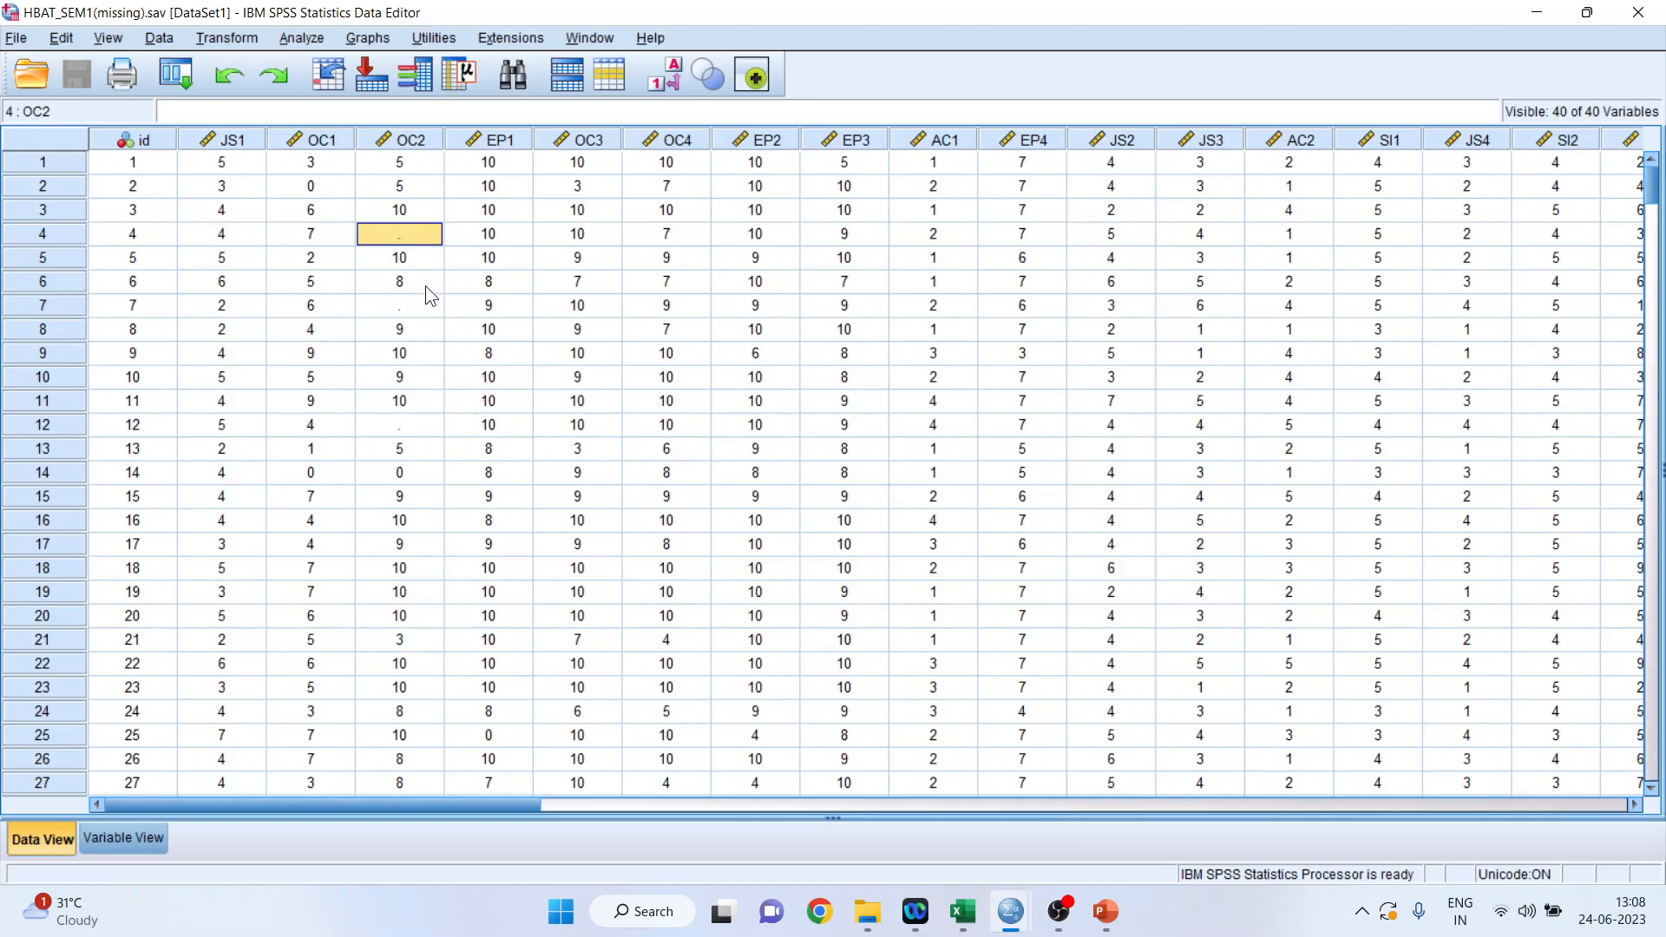
click(425, 308)
click(421, 425)
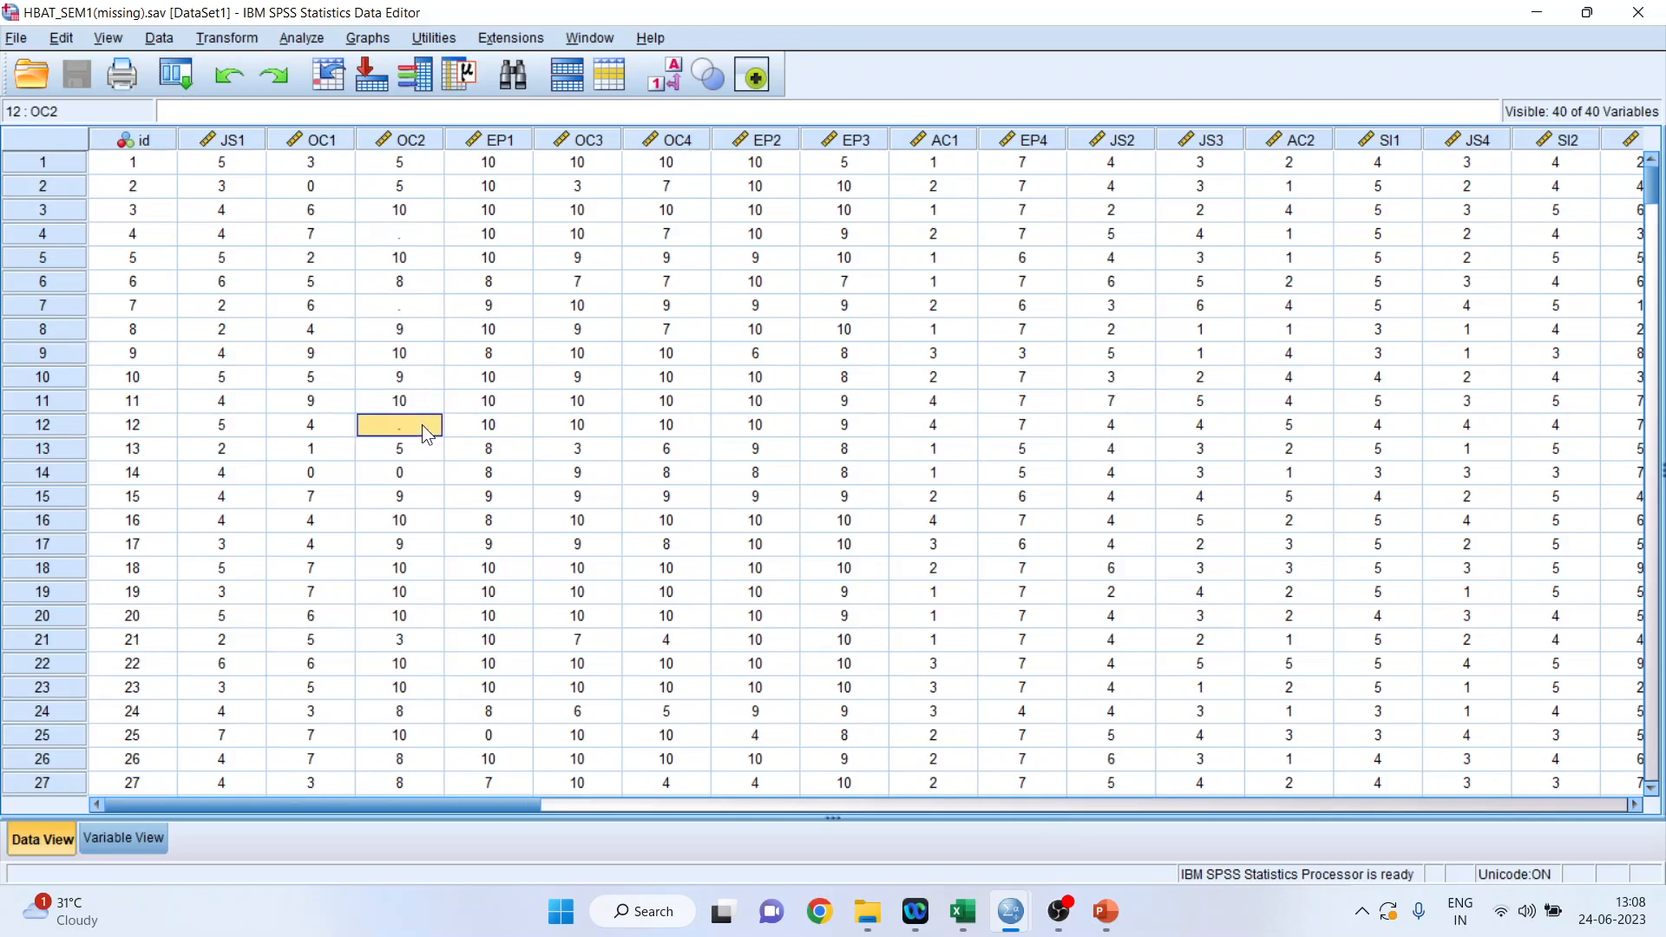
Run Frequencies with frequency tables on the items OC1, OC2, OC3 and OC4 of HBAT_SEM1(missing).sav.
click(294, 38)
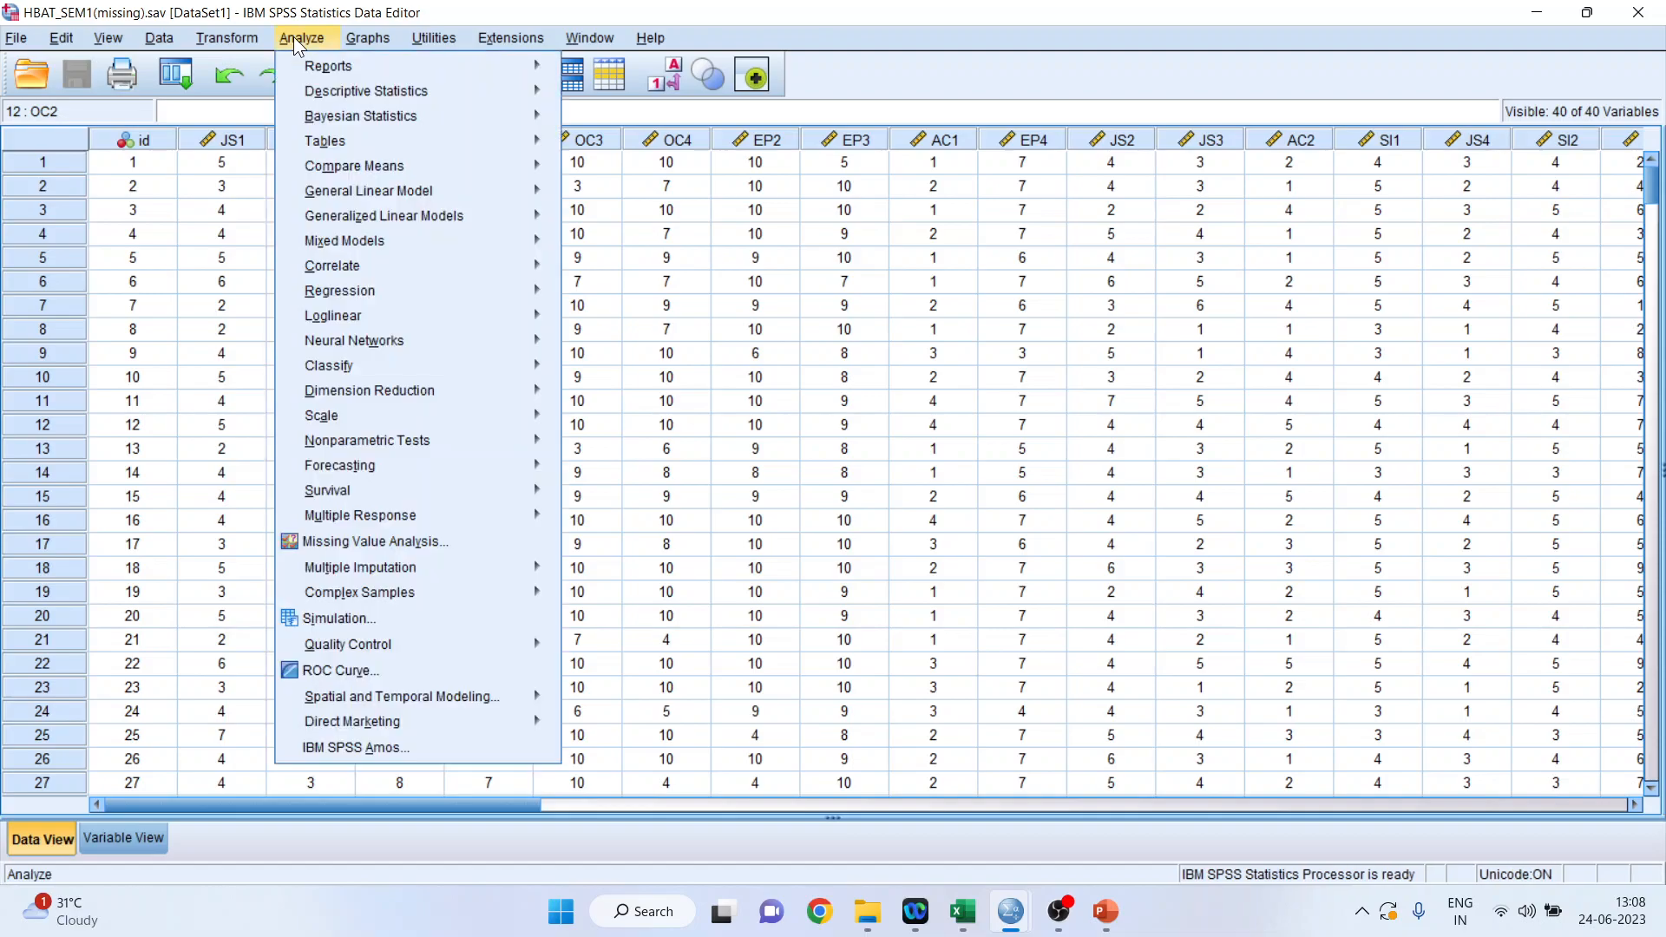
mouse_move(328, 91)
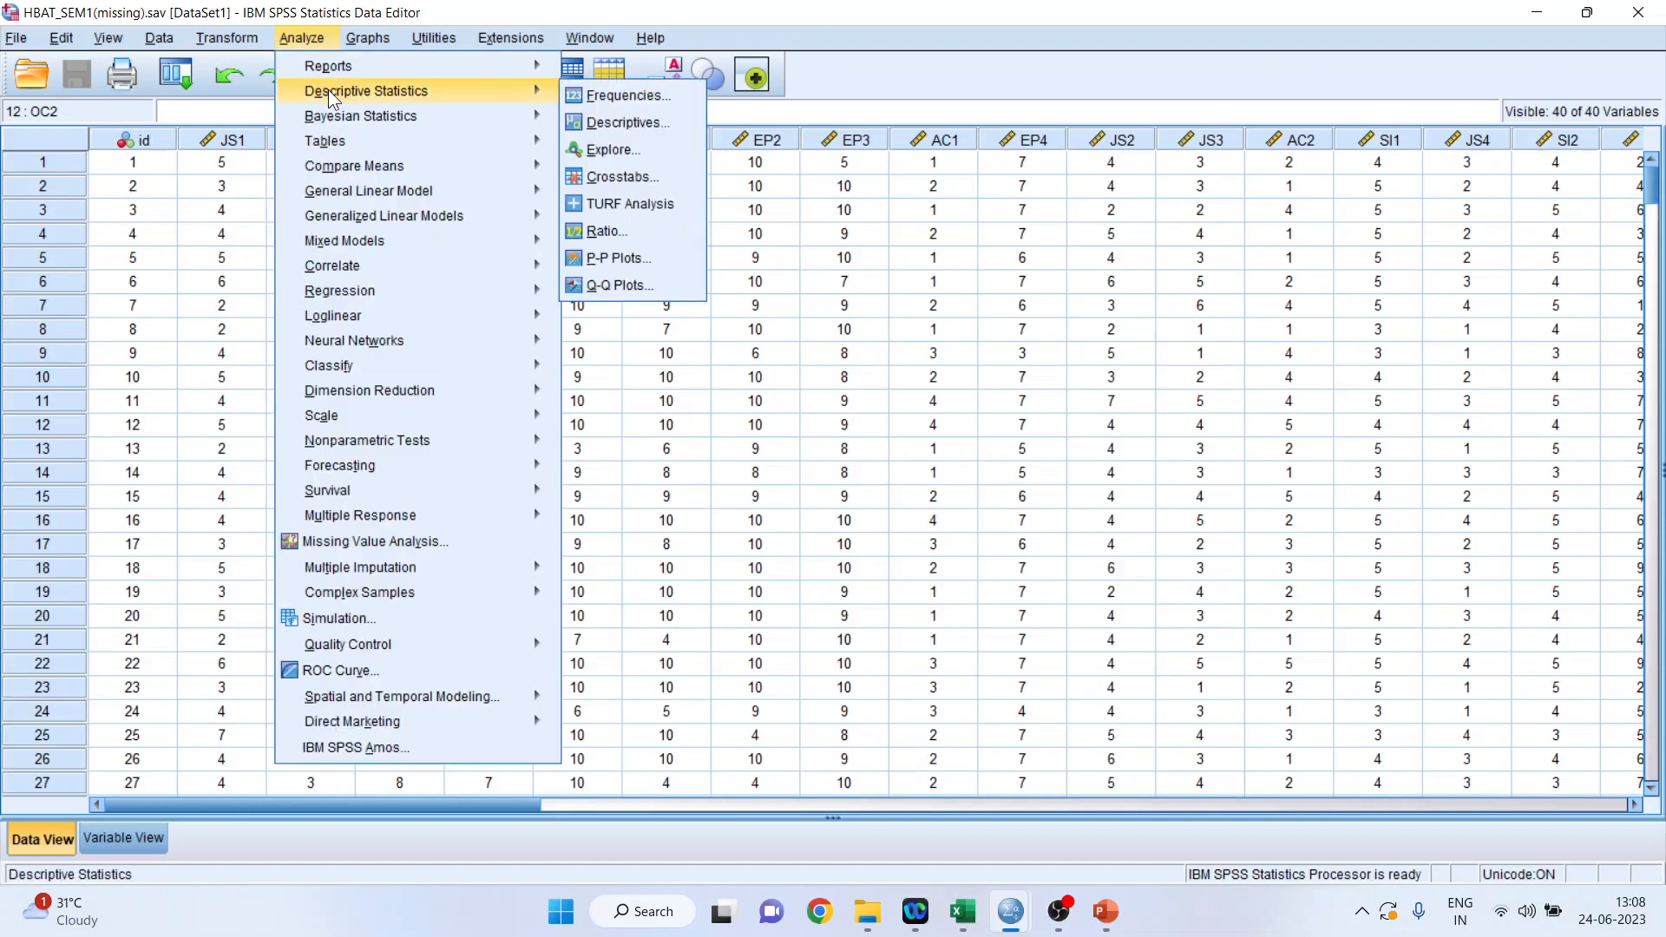
click(611, 94)
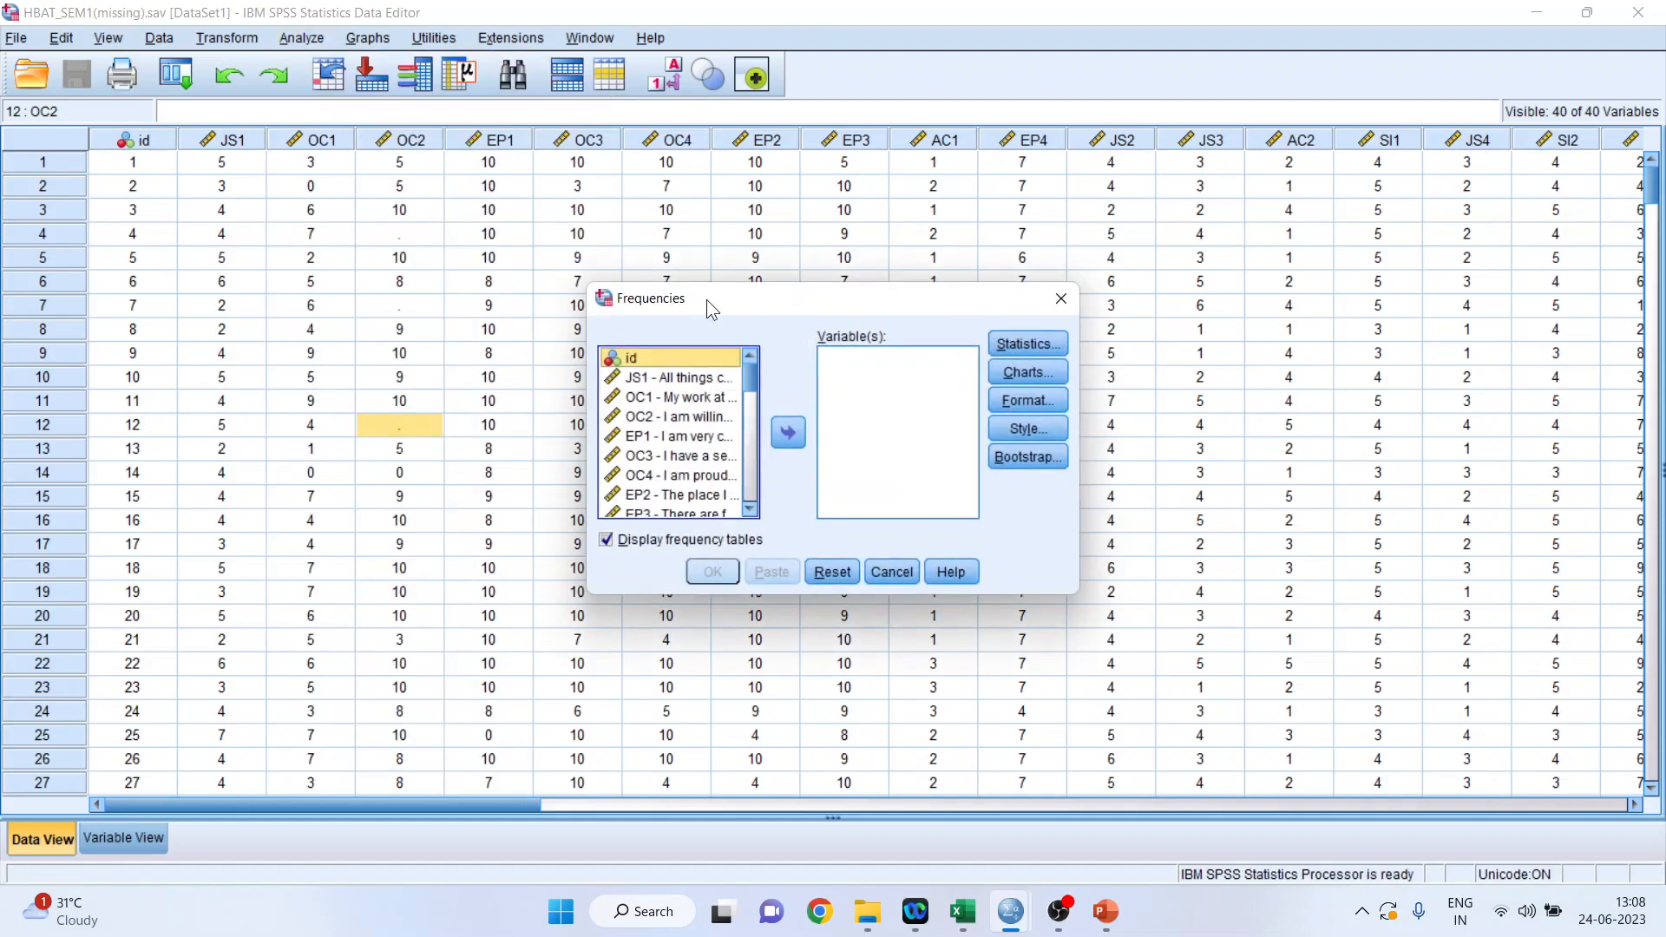
click(697, 379)
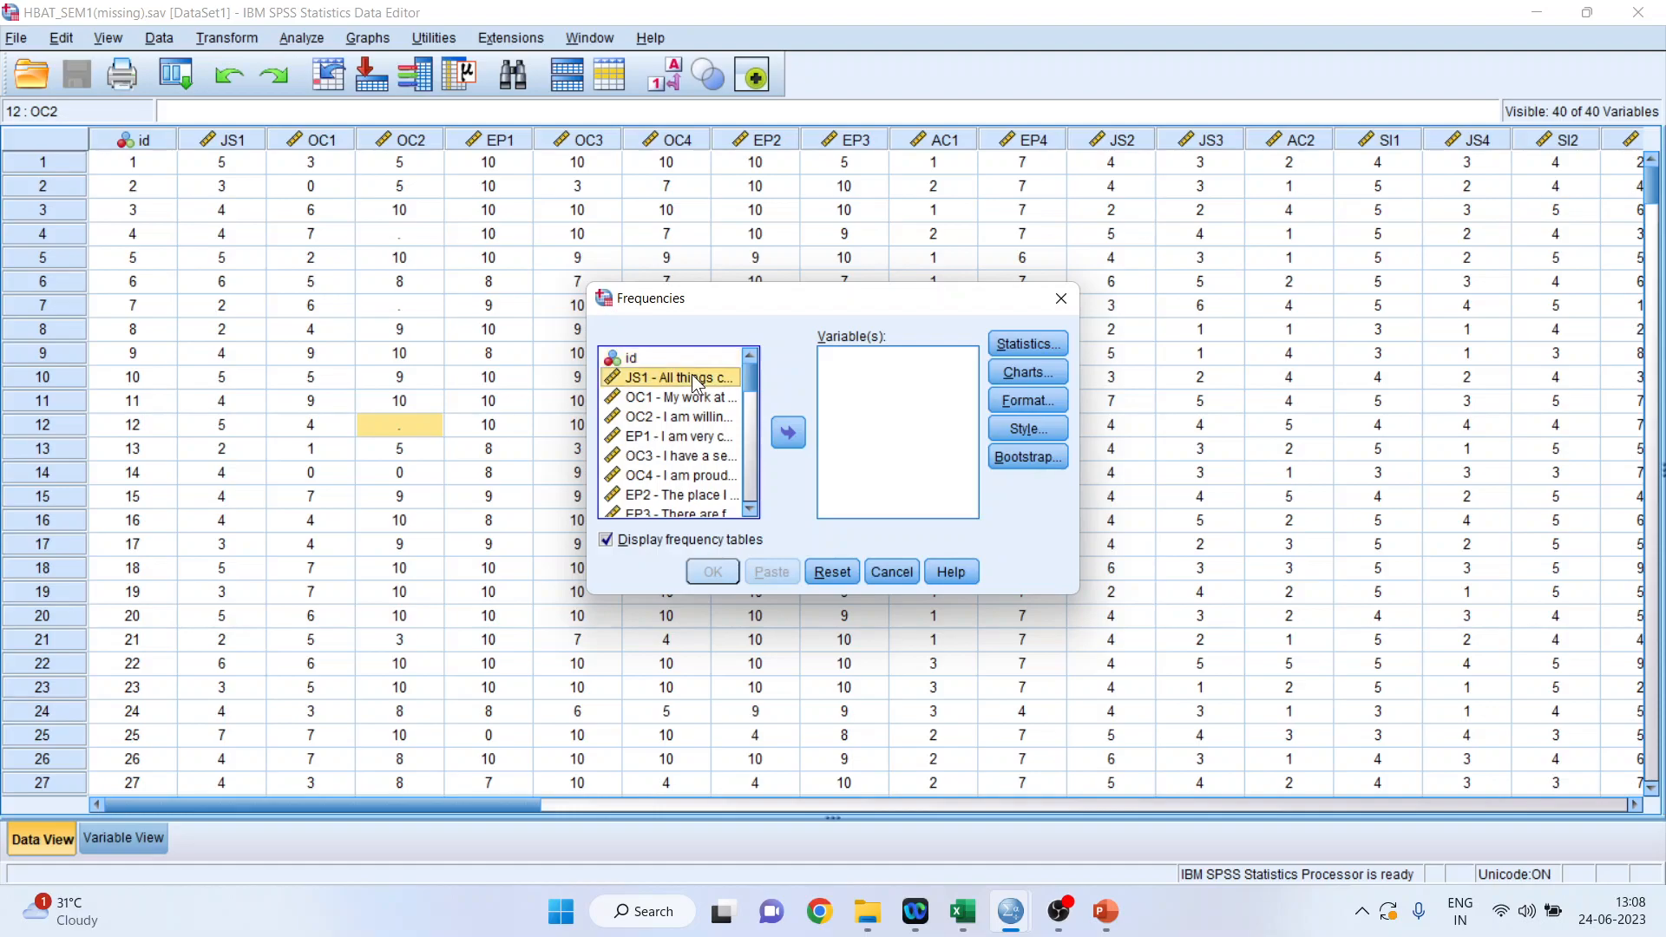
click(696, 399)
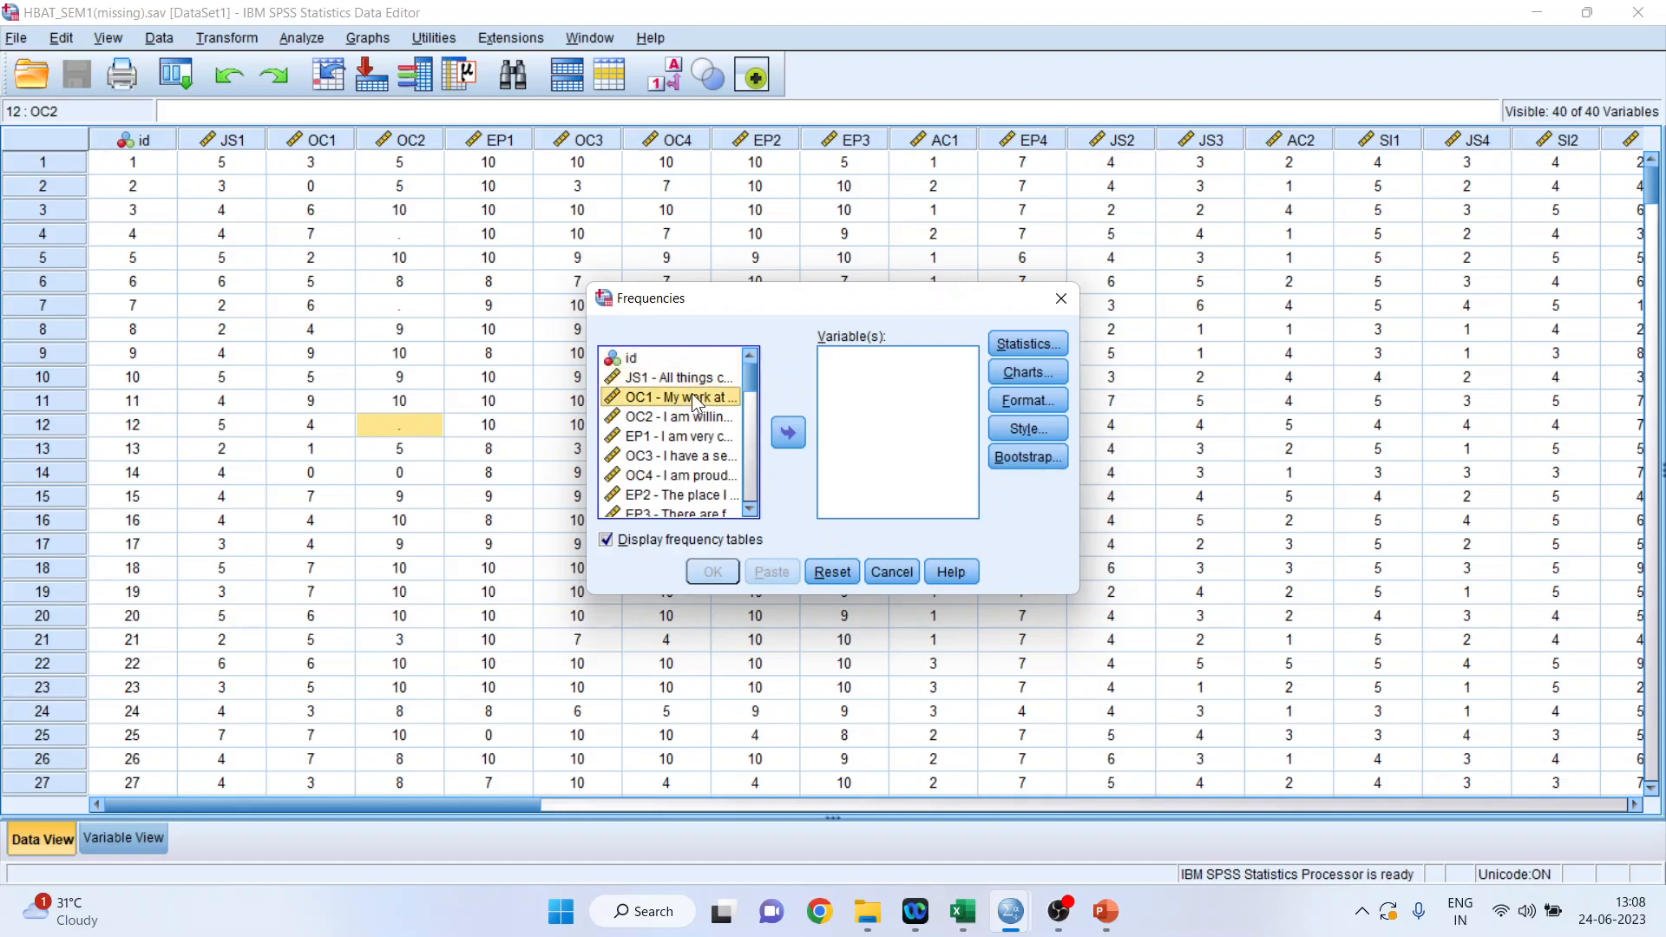
shift+click(697, 418)
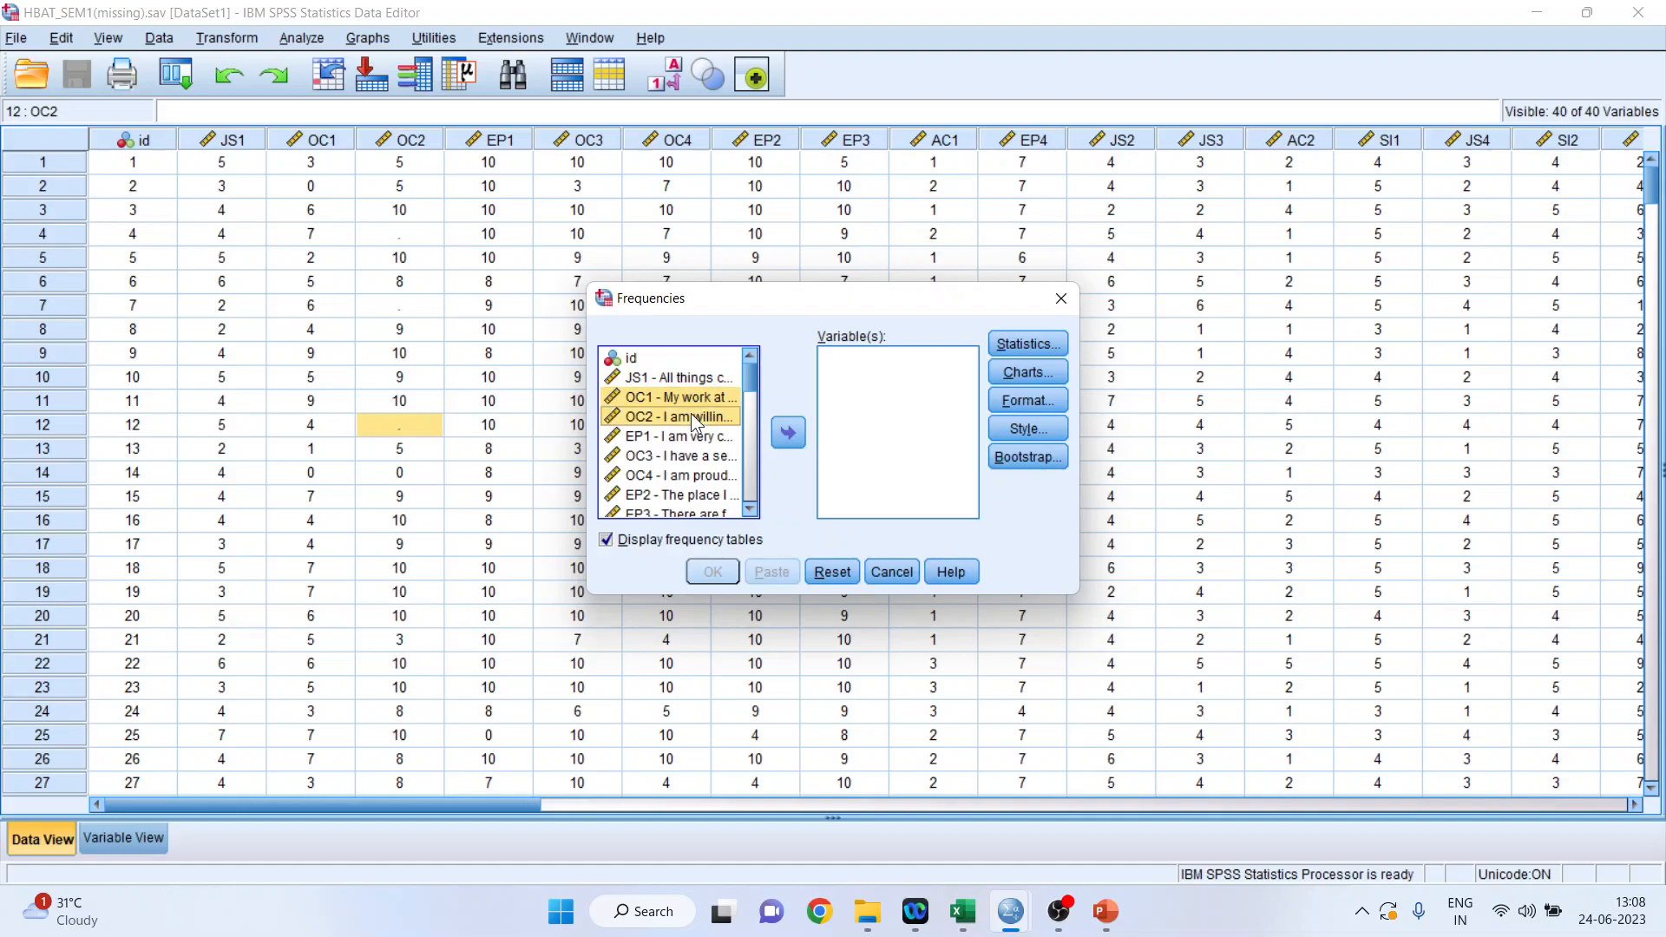
ctrl+click(696, 456)
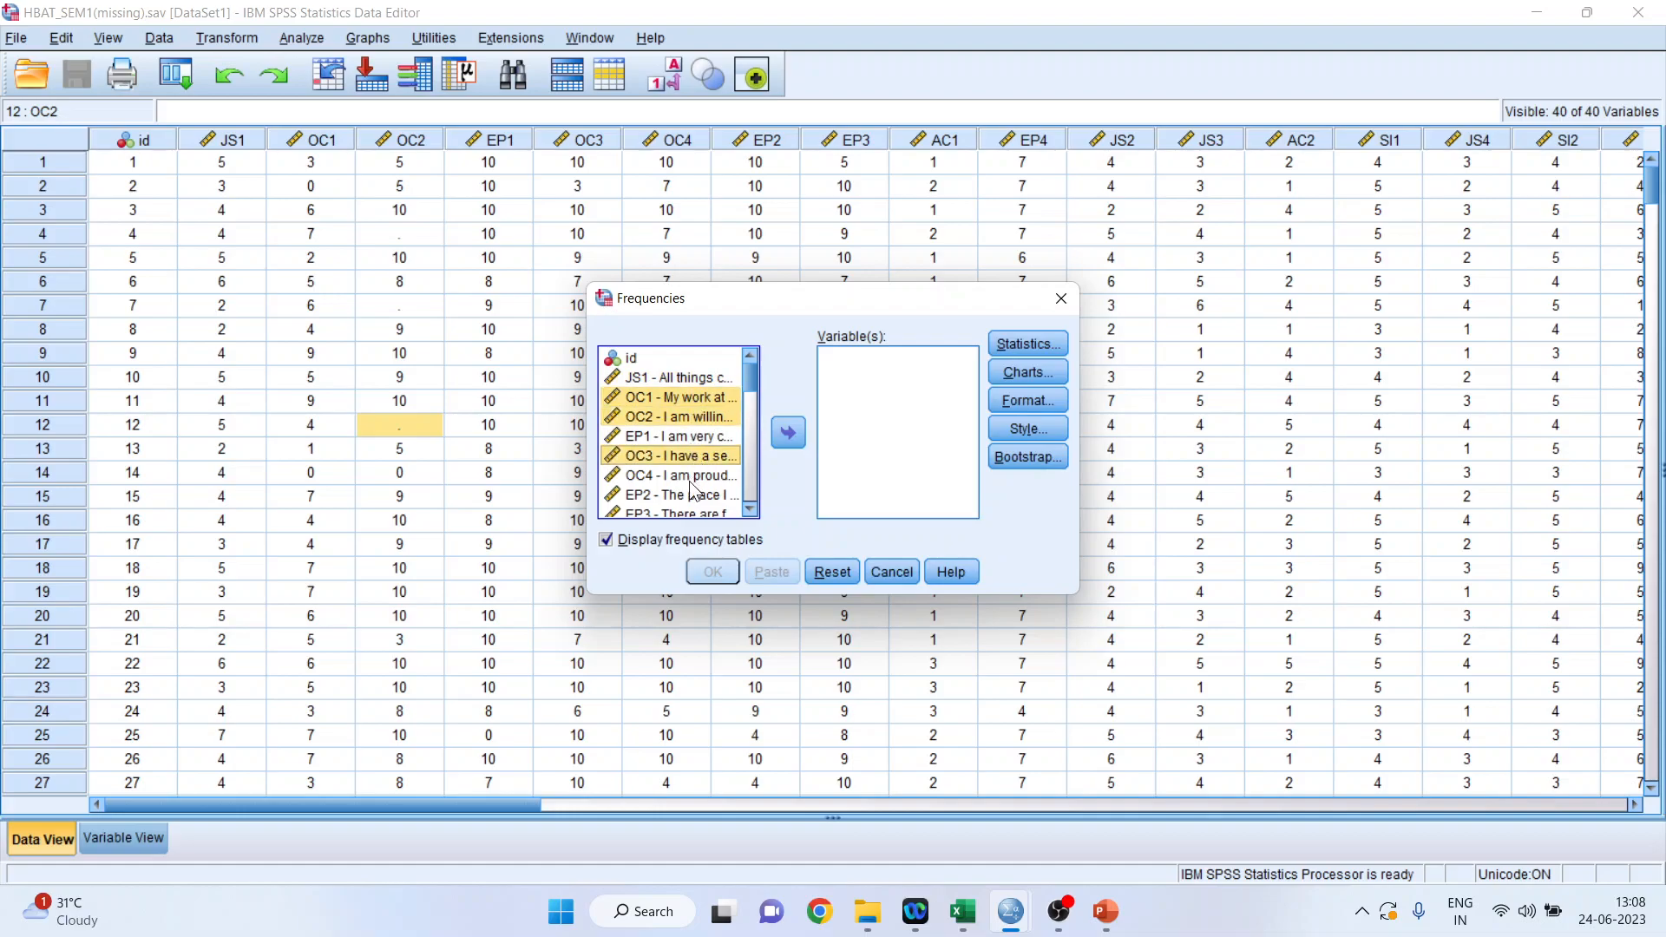
ctrl+click(688, 477)
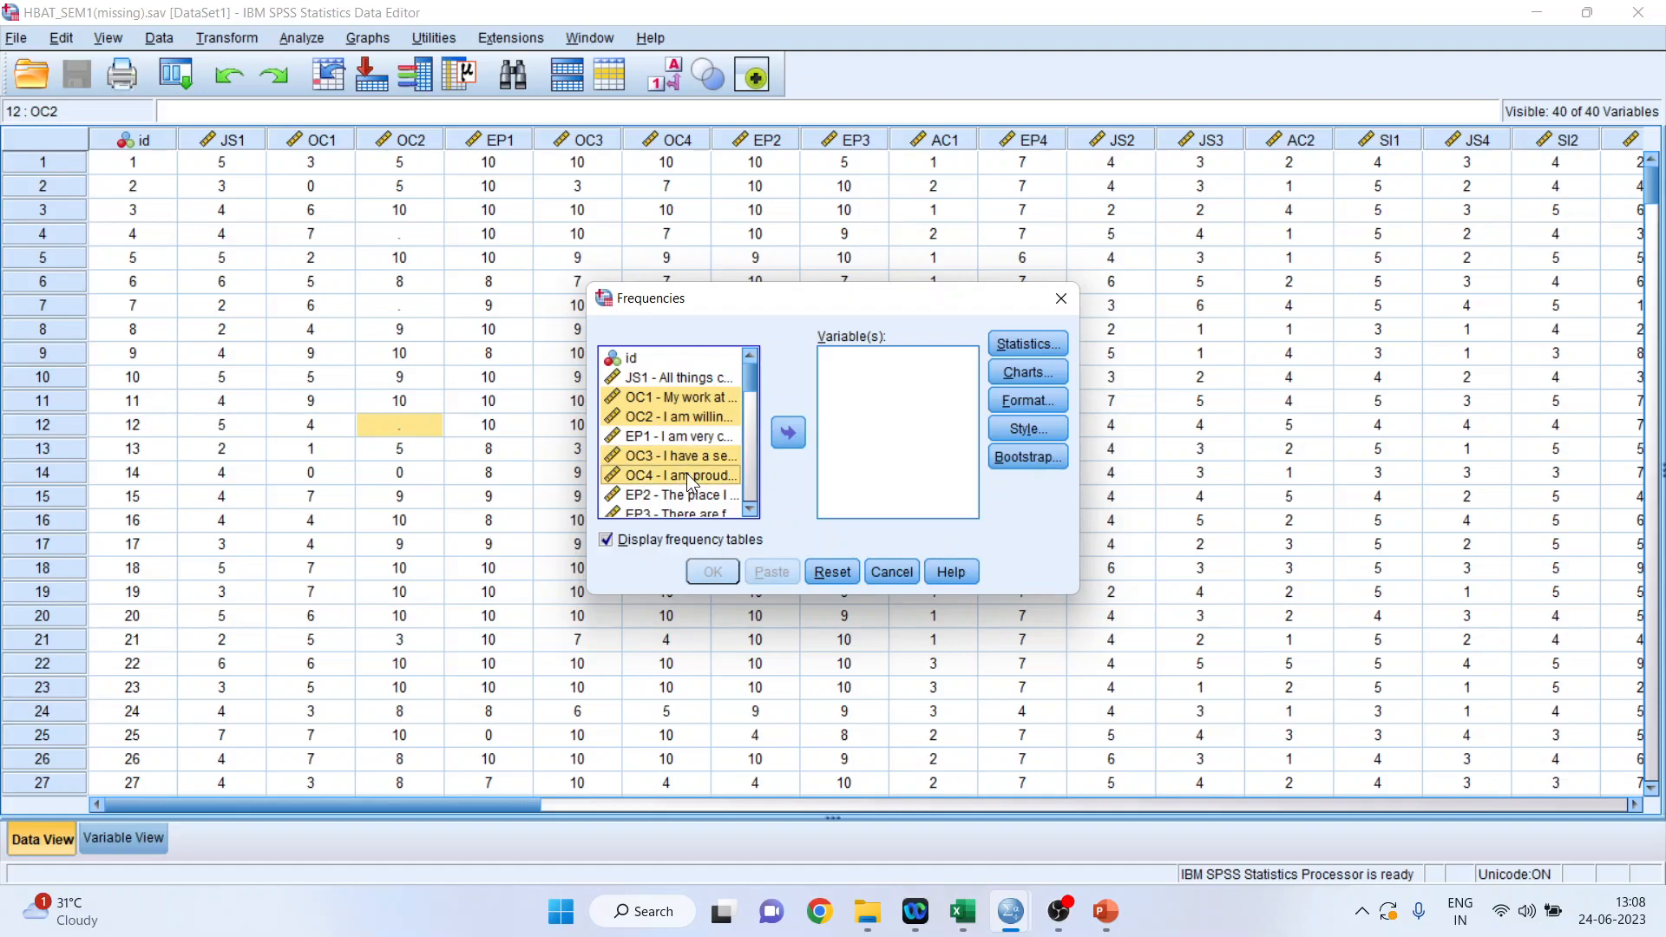
click(788, 432)
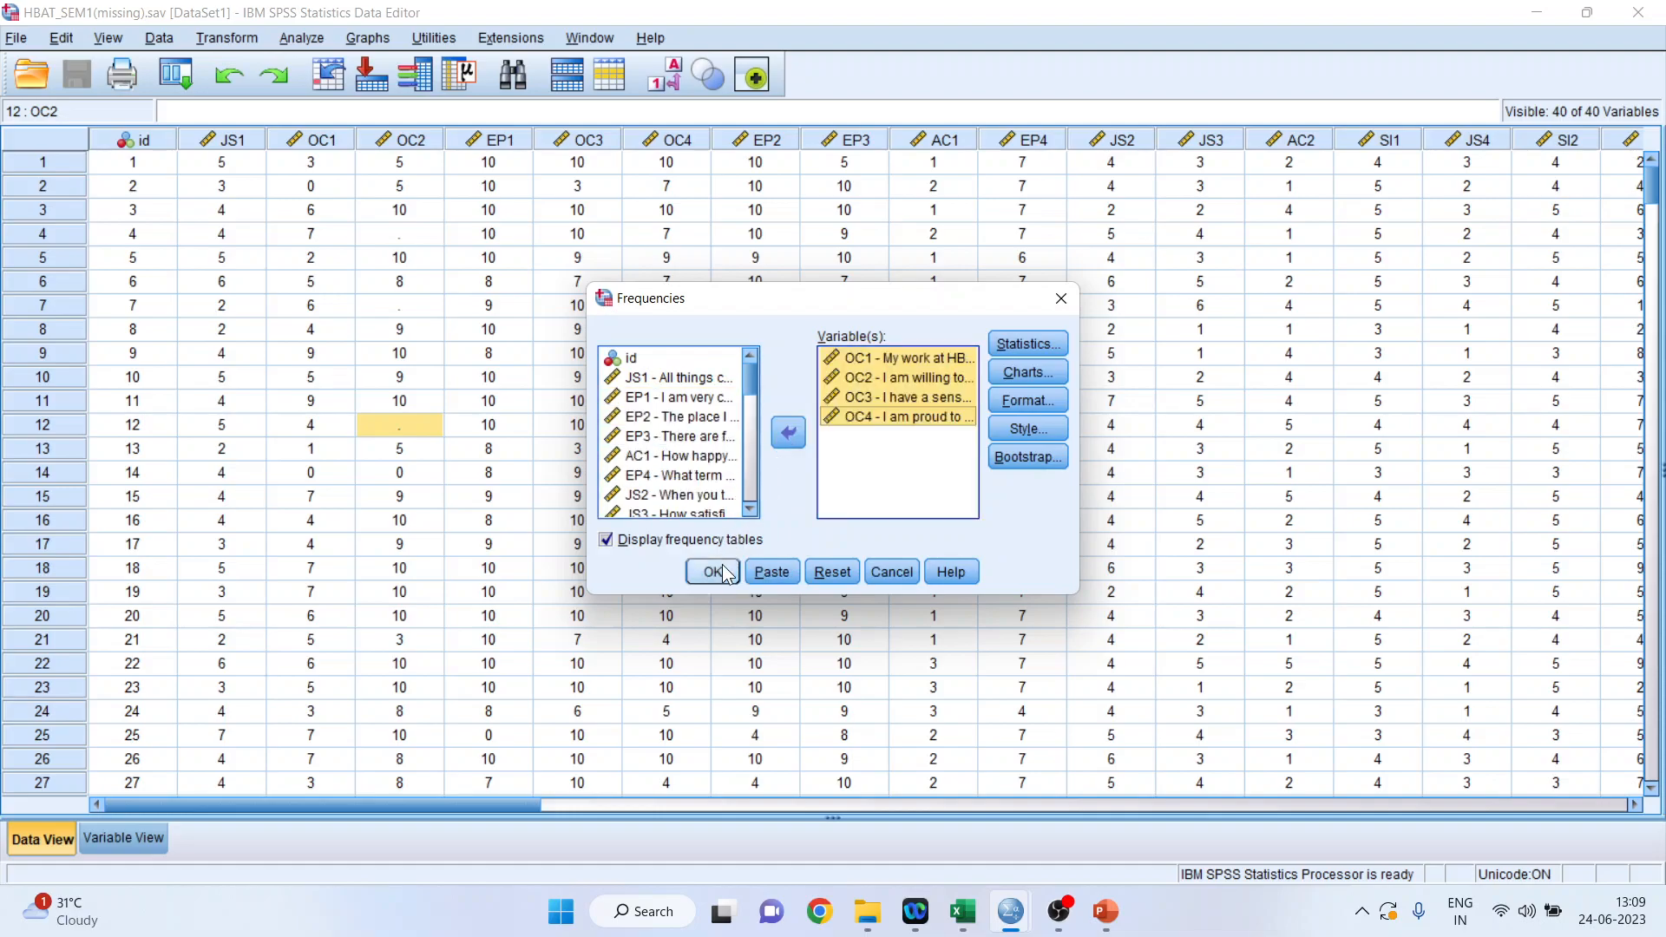
click(725, 575)
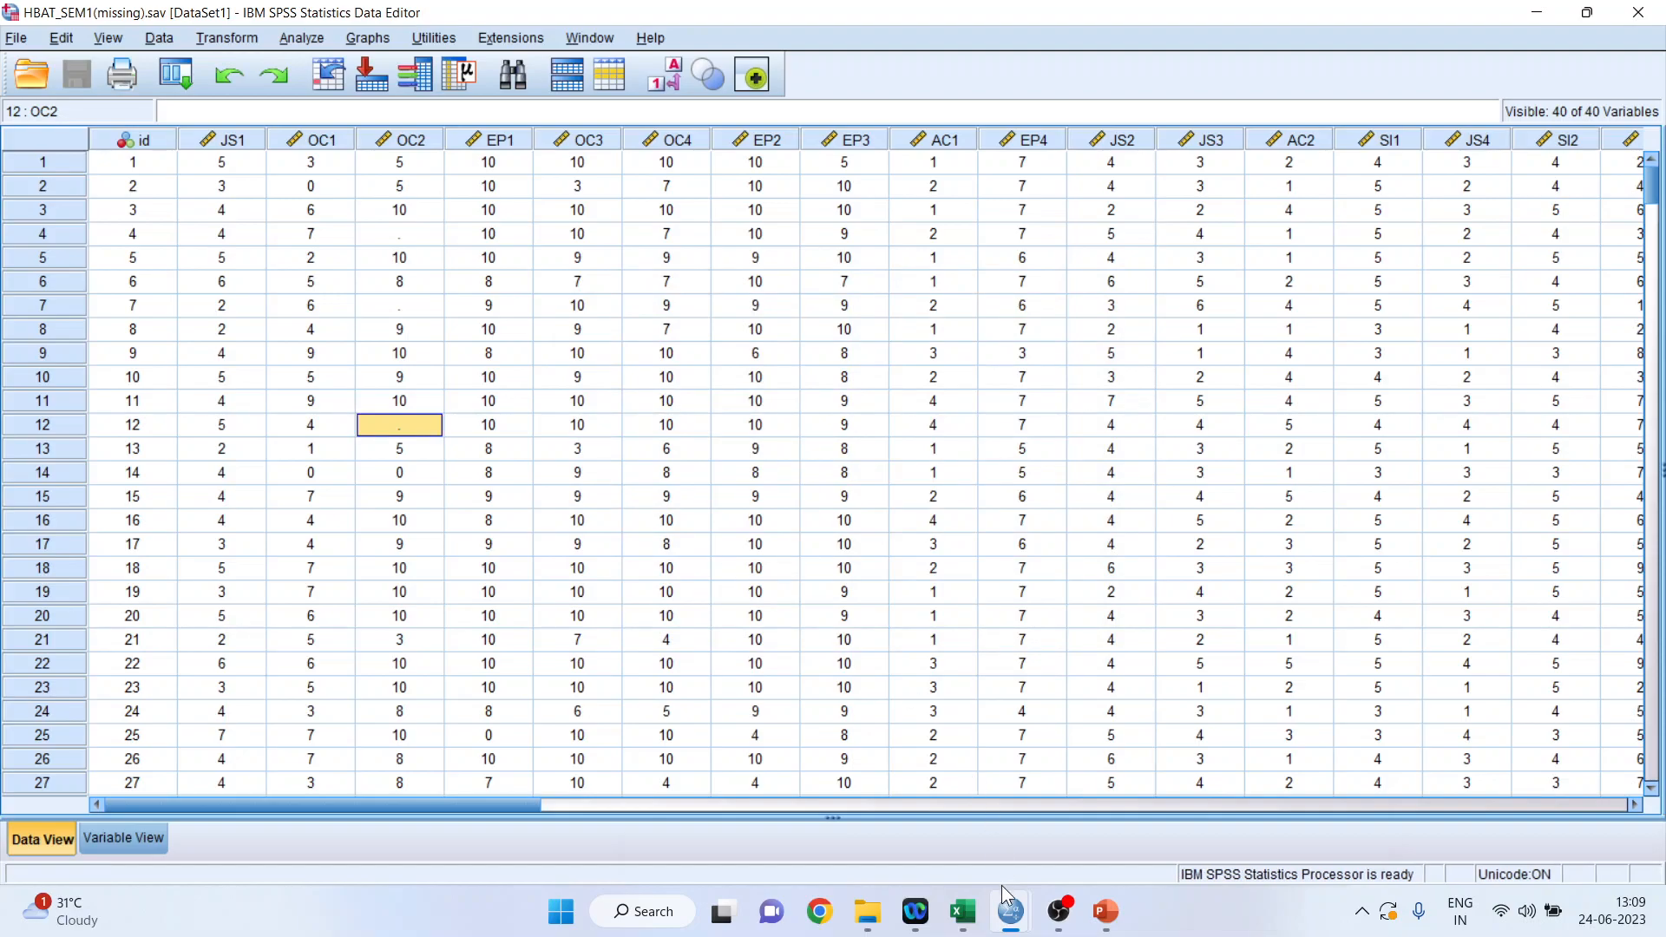
Switch to the Output1 viewer and examine the valid and missing counts of OC1 to OC4 in the Frequencies Statistics table.
mouse_move(1008, 907)
click(831, 812)
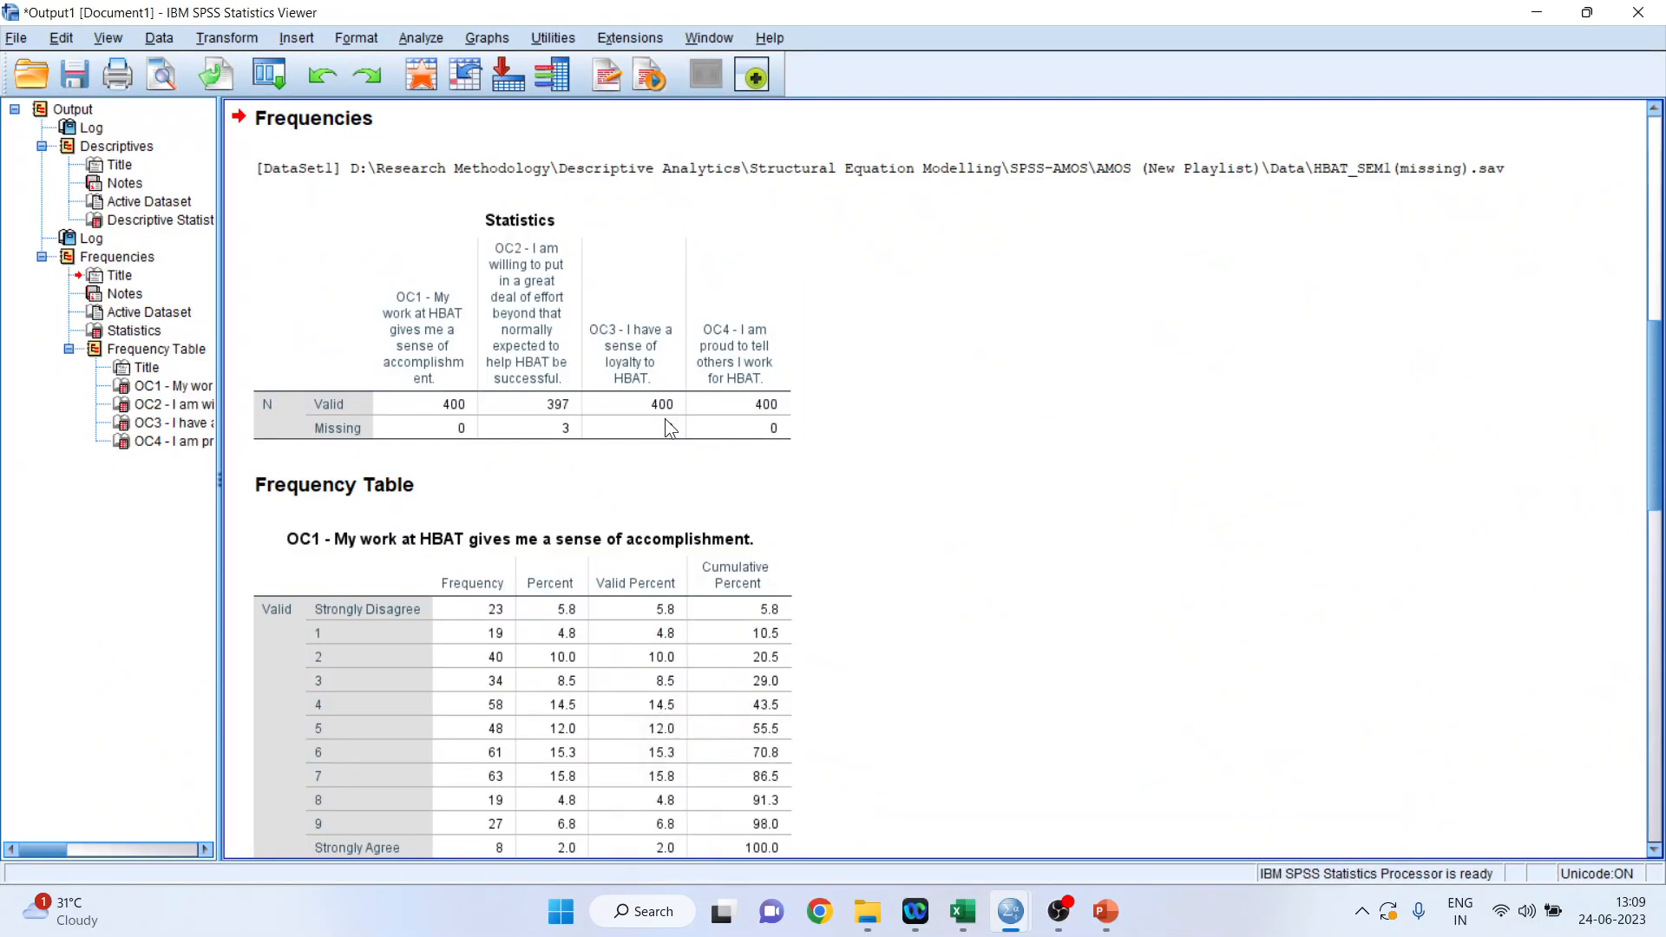
click(628, 425)
click(571, 431)
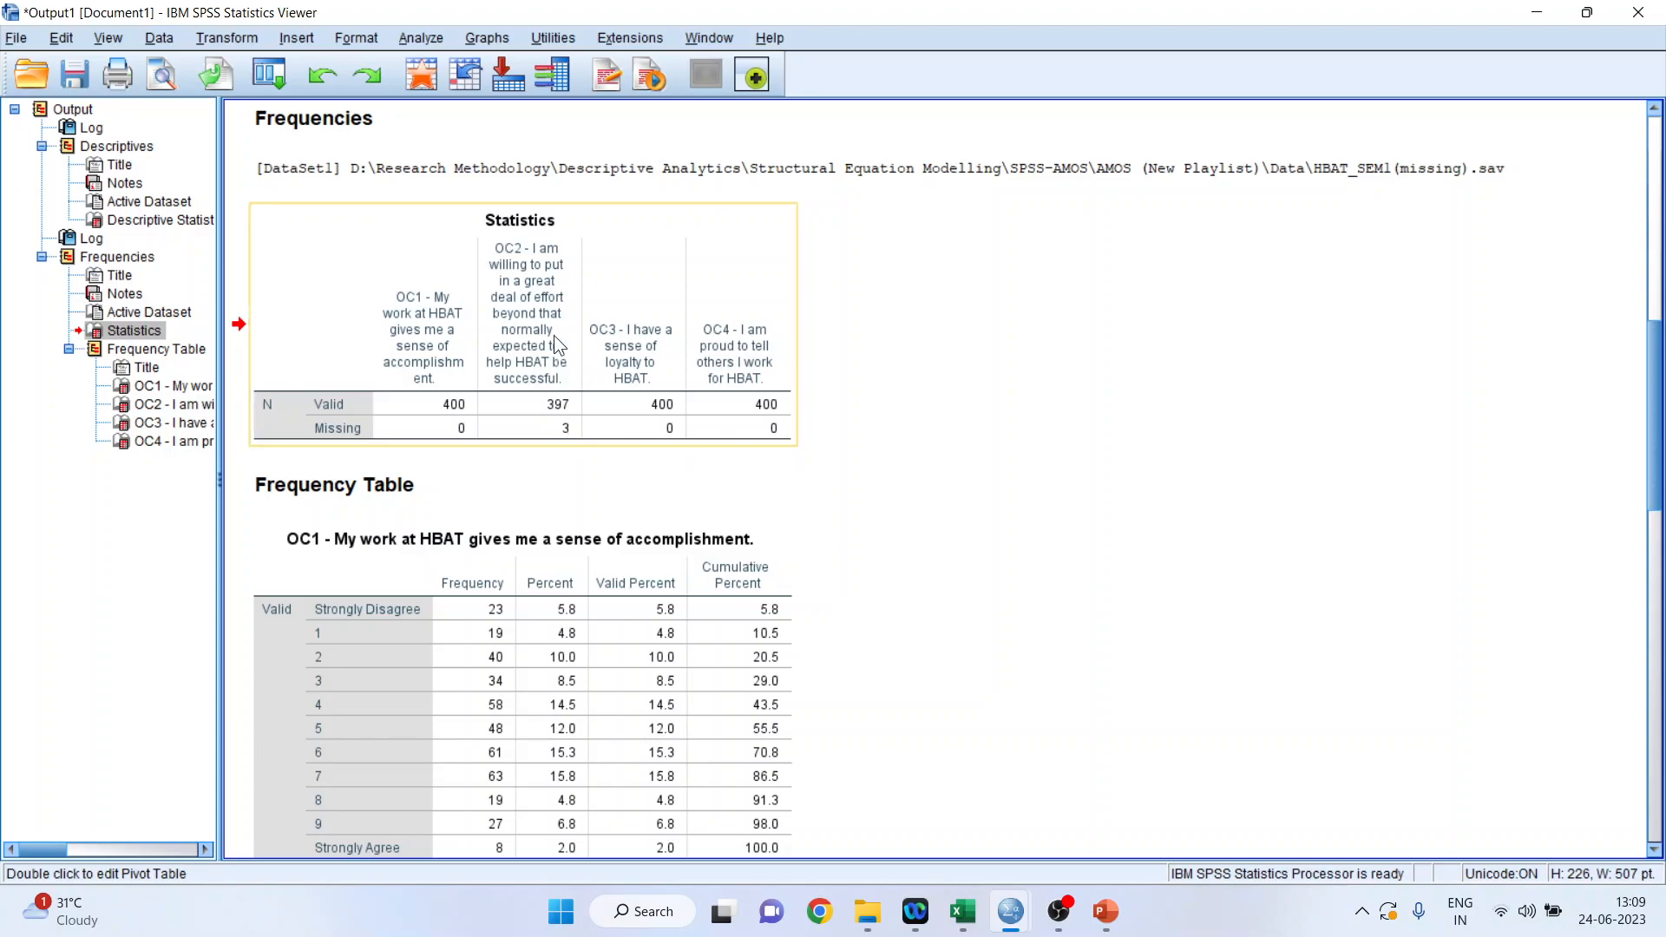
Return to the HBAT_SEM1(missing).sav data, and start the PowerPoint slide show from the "Remedial Measures: Handling Missing Data" slide.
mouse_move(1013, 913)
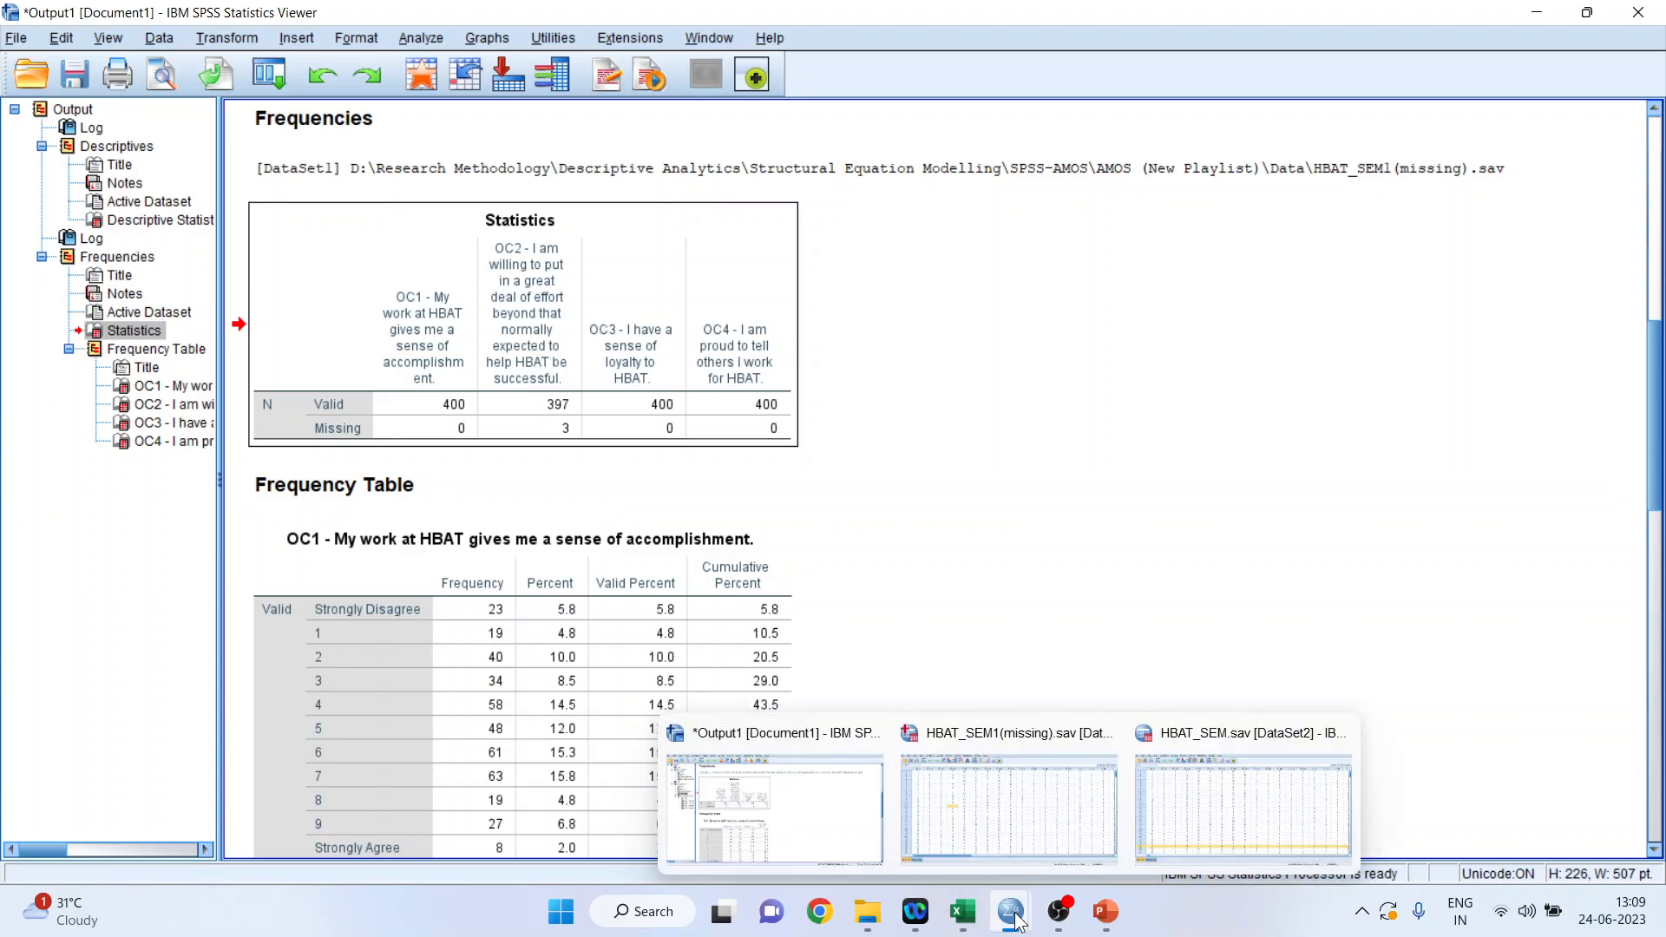
click(1090, 805)
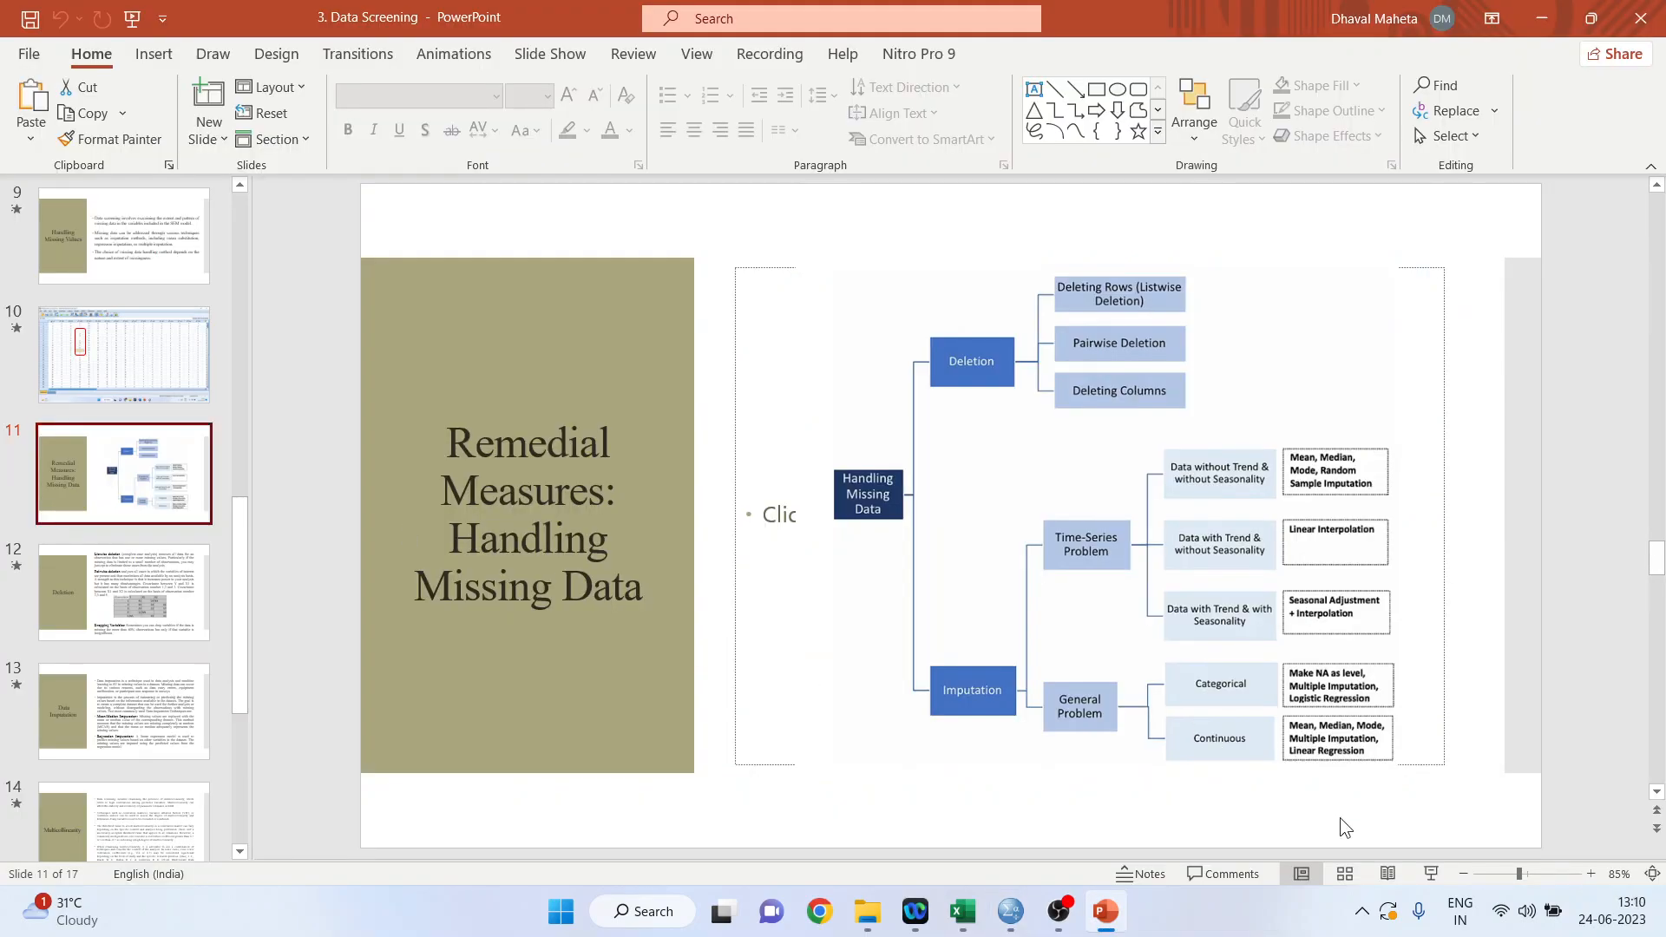
click(1430, 874)
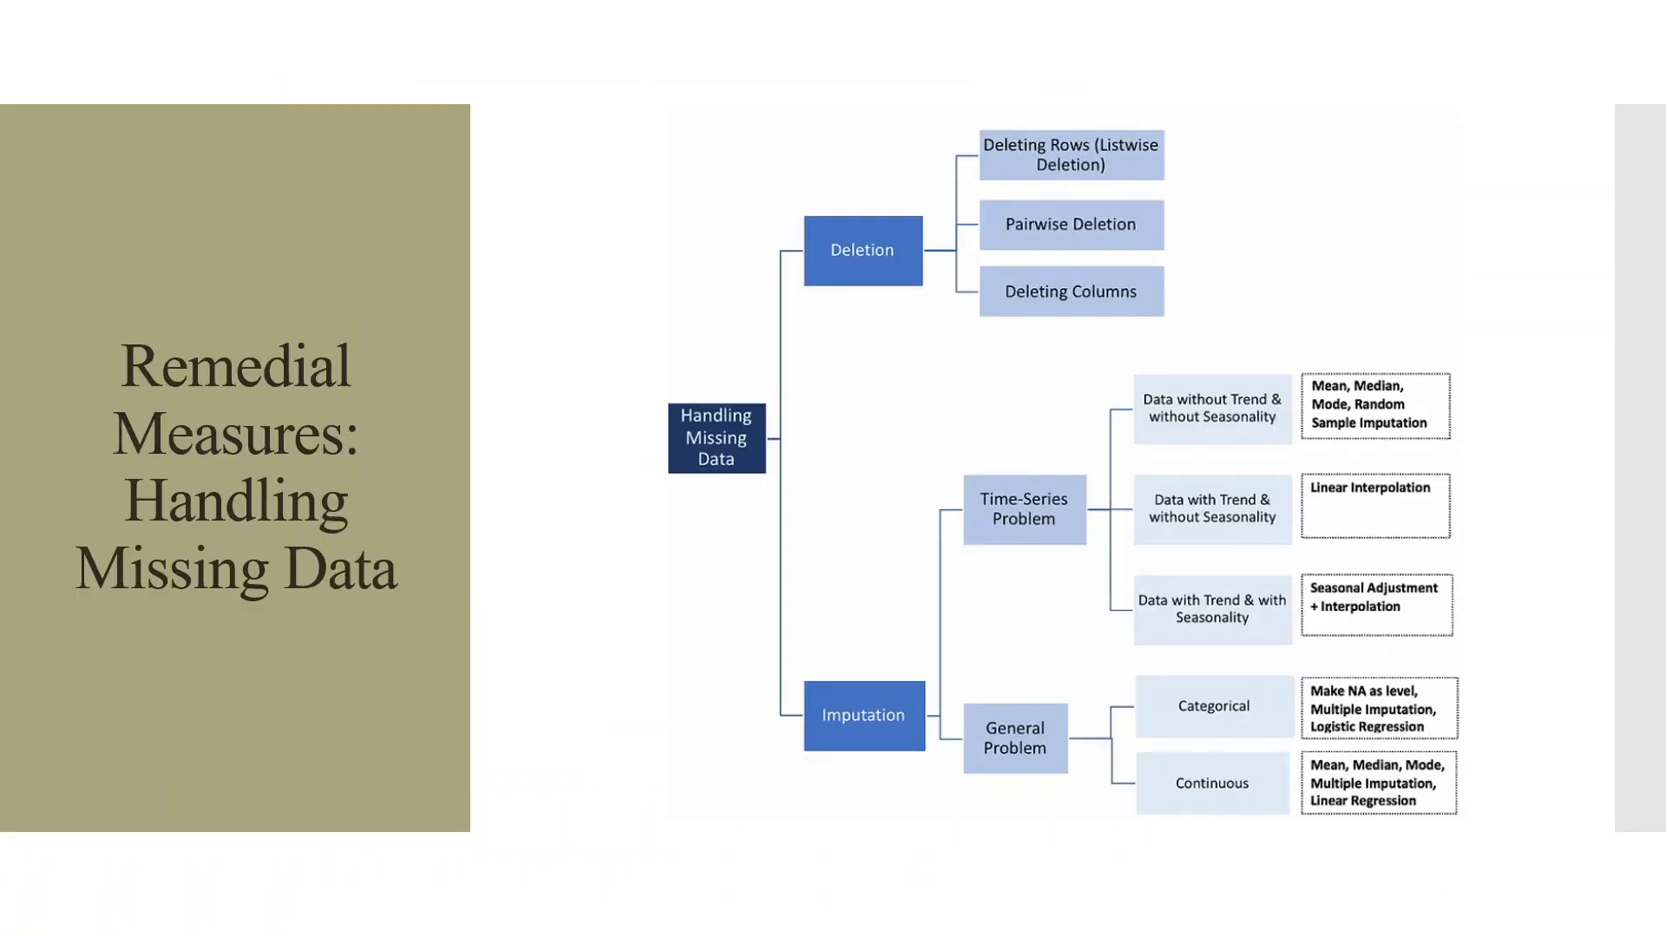
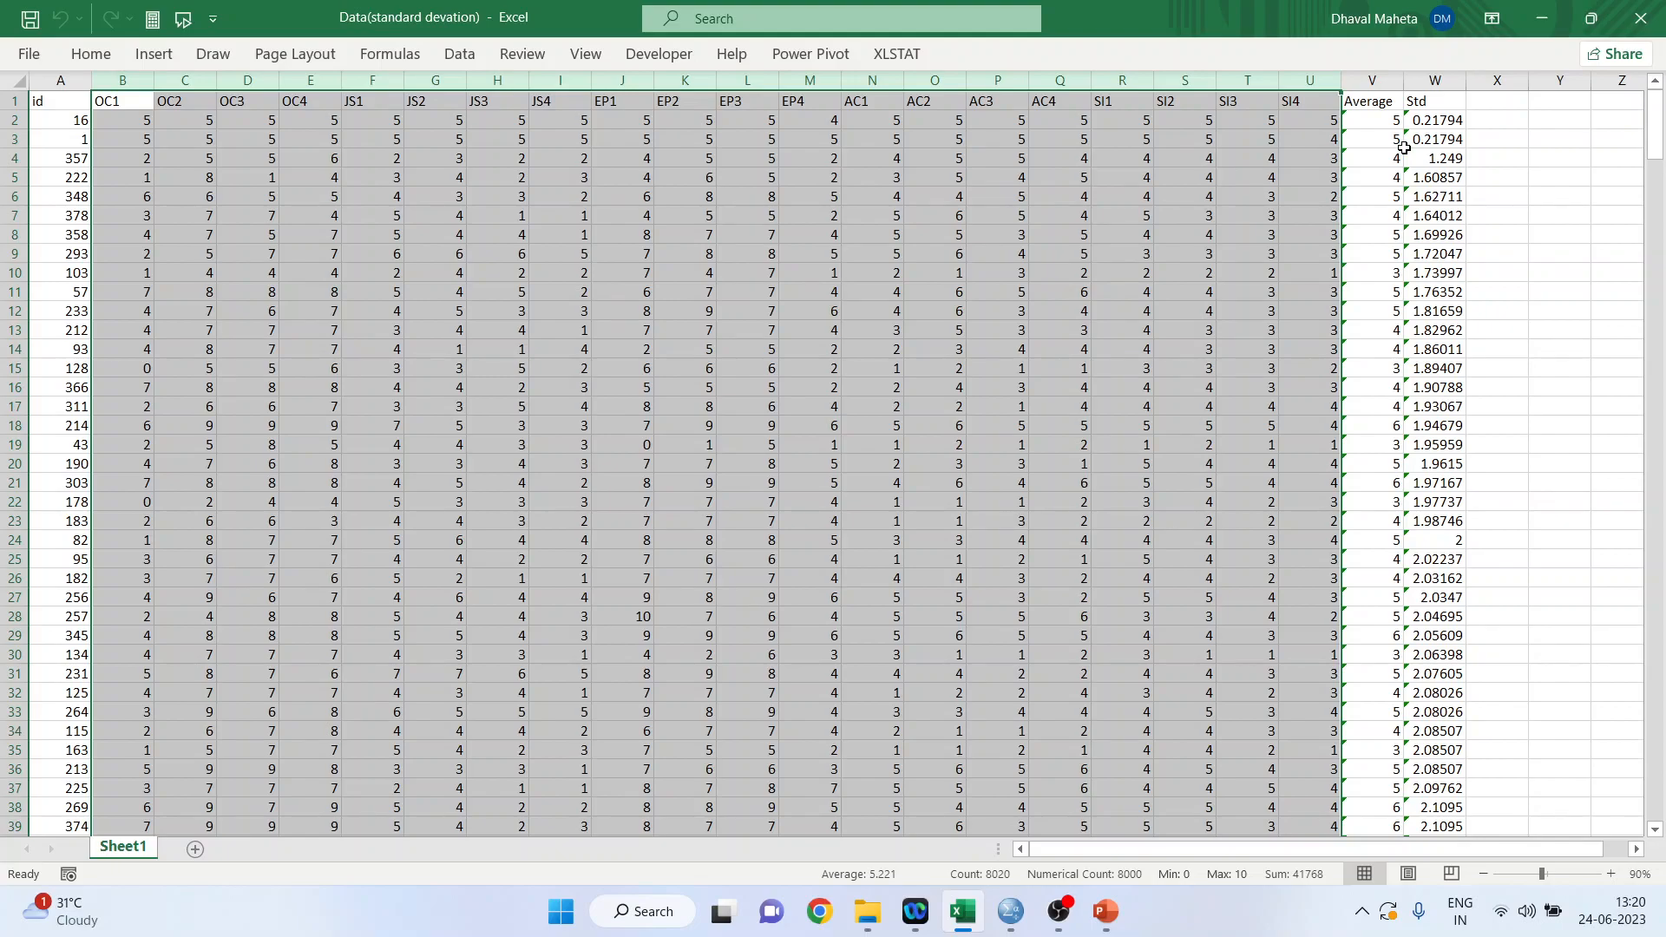
Run a Data Analysis correlation on columns B to U, grouped by columns with labels in the first row, output to a new worksheet.
click(464, 60)
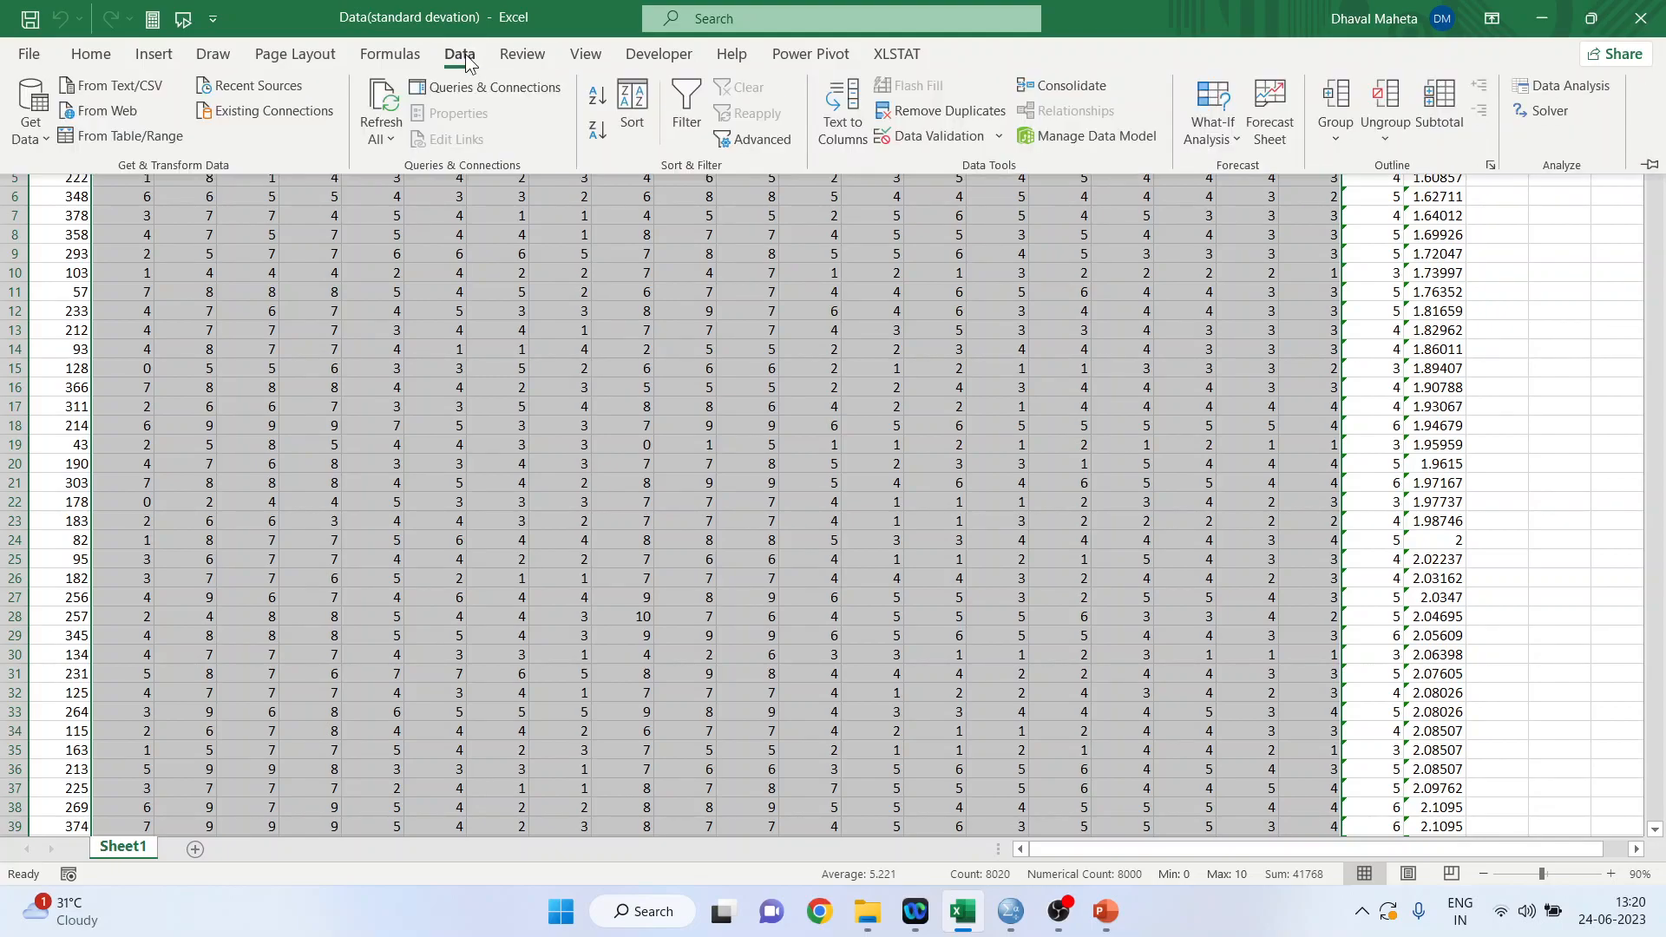
click(1574, 86)
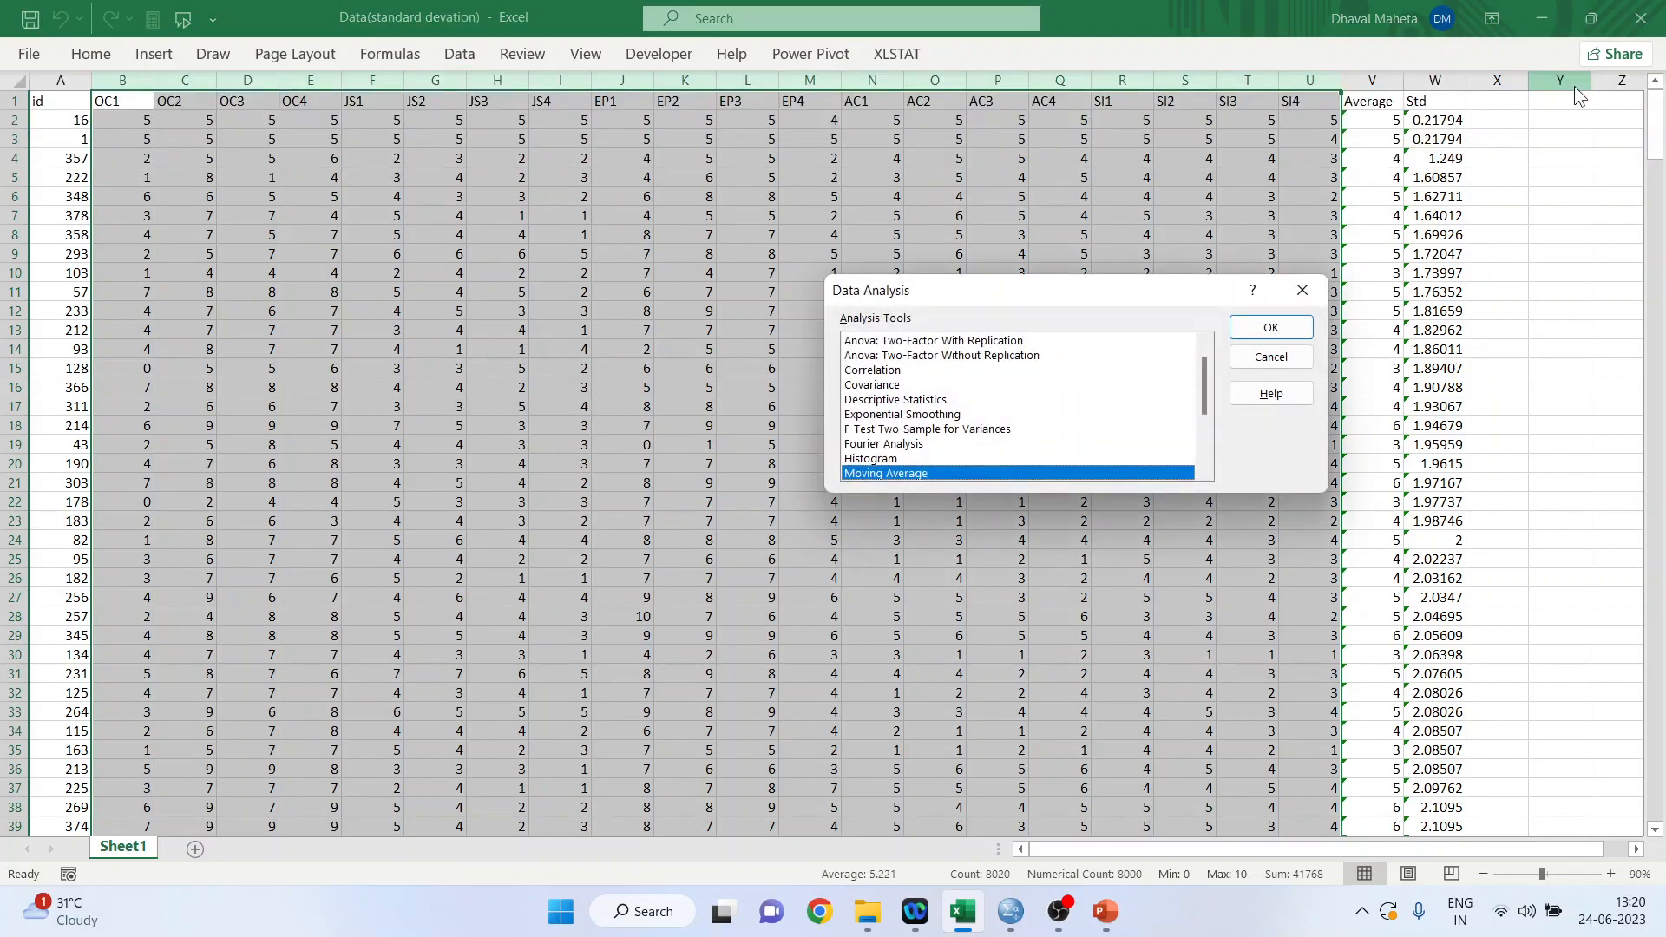
click(890, 371)
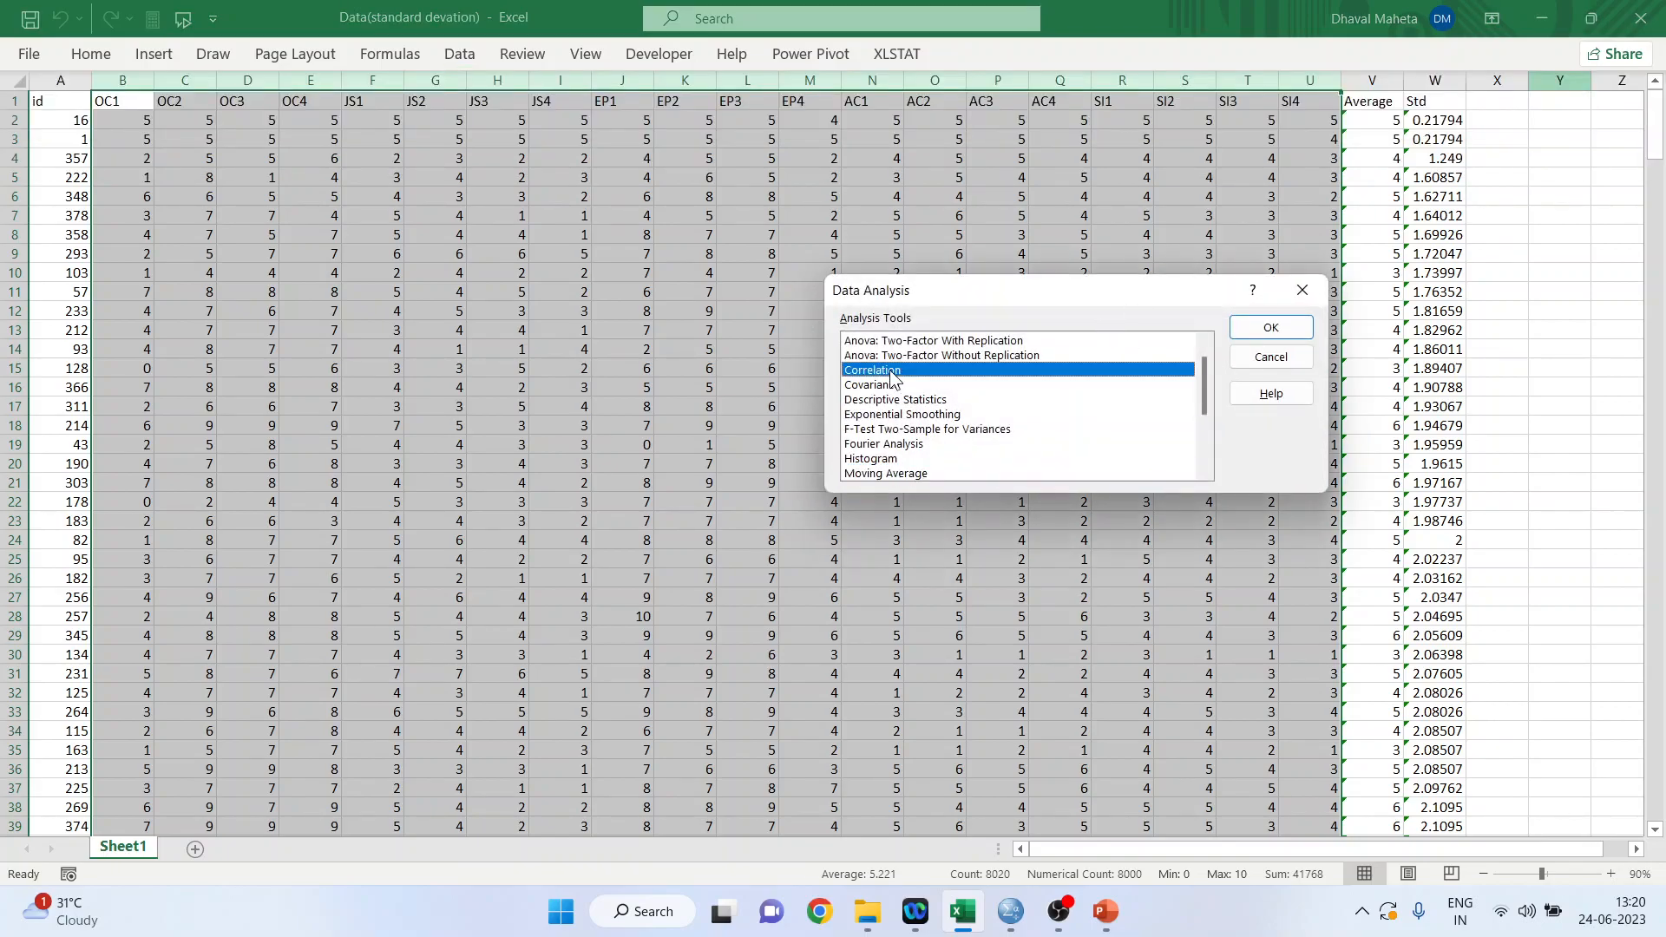
click(1271, 327)
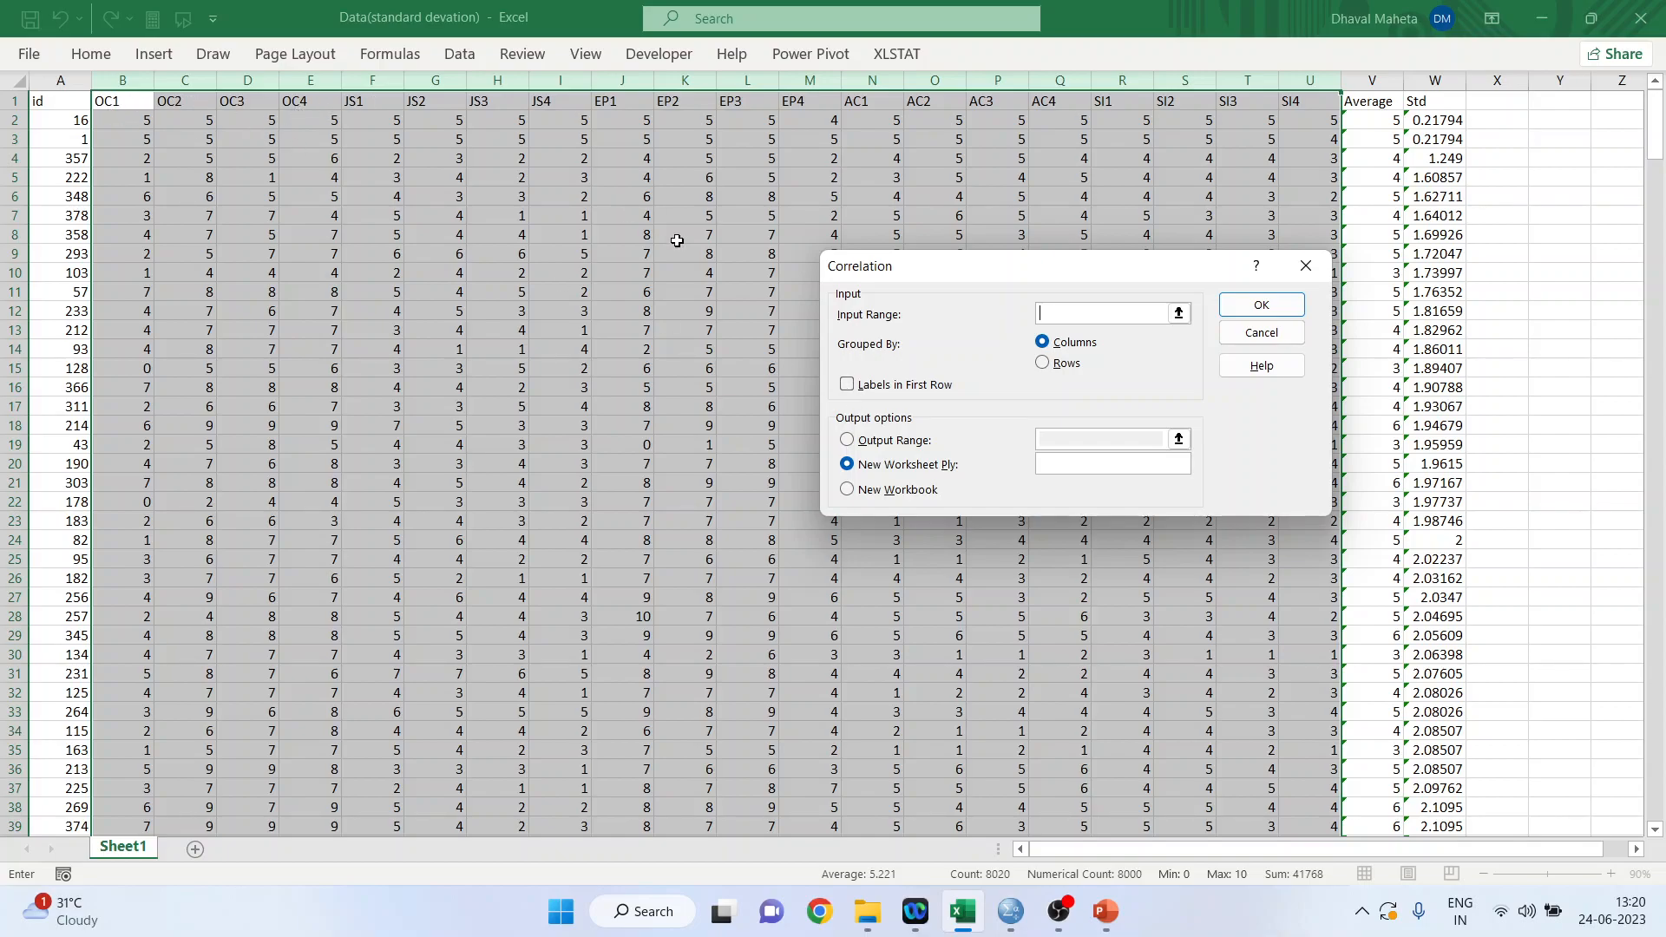
click(849, 387)
click(1067, 313)
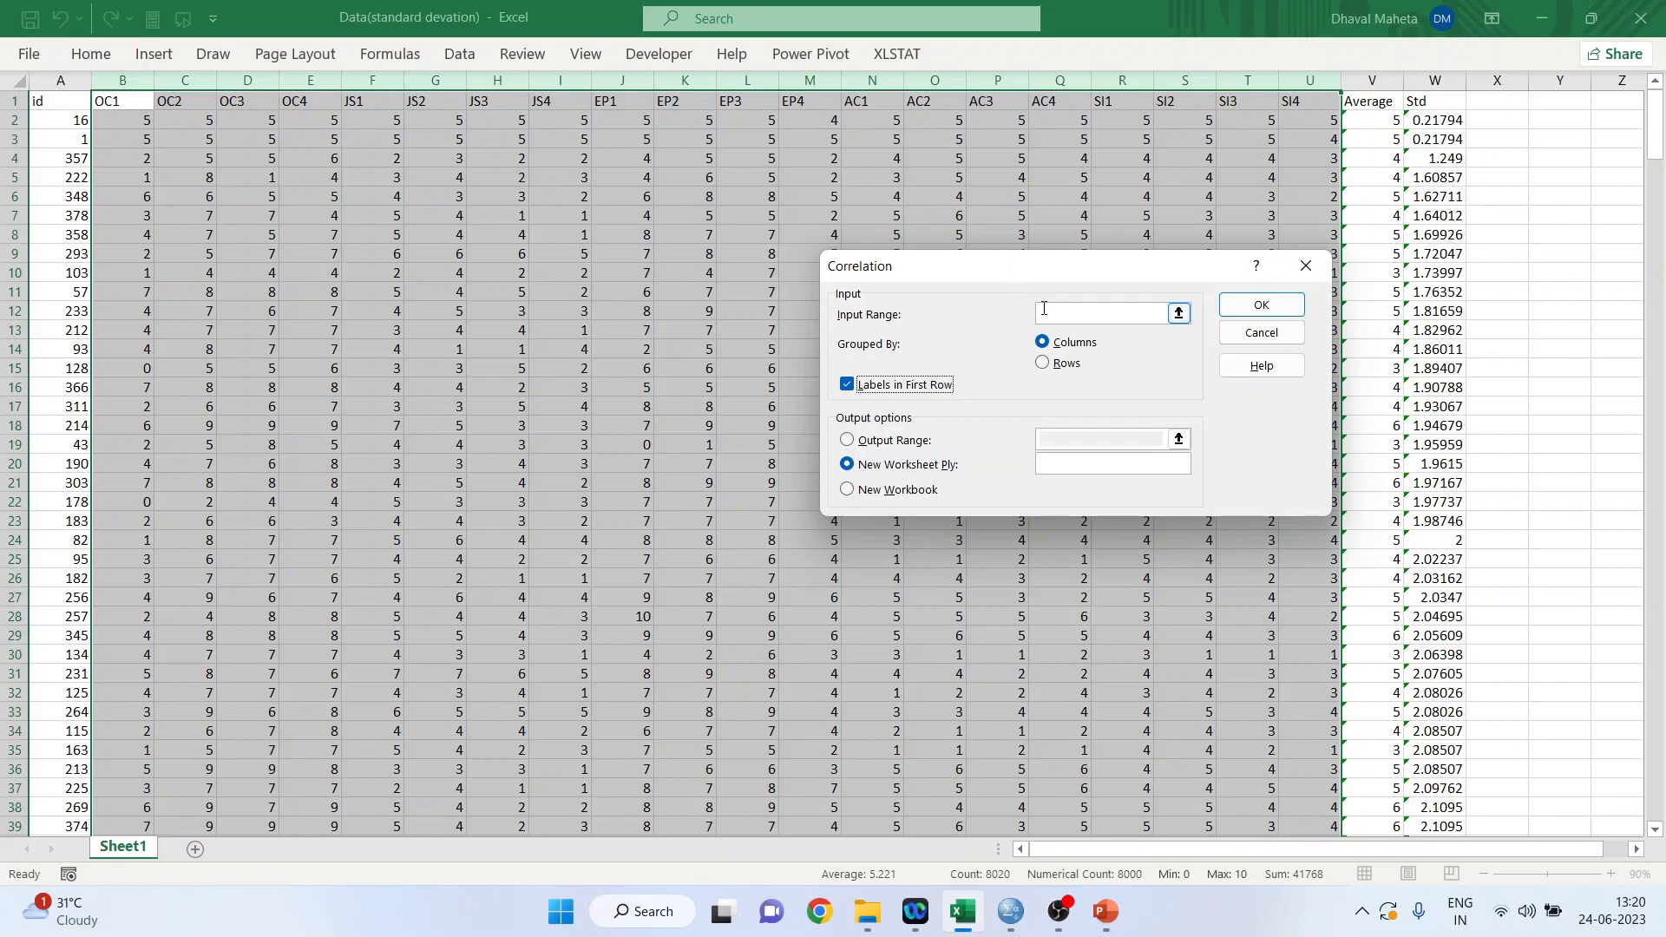
click(120, 80)
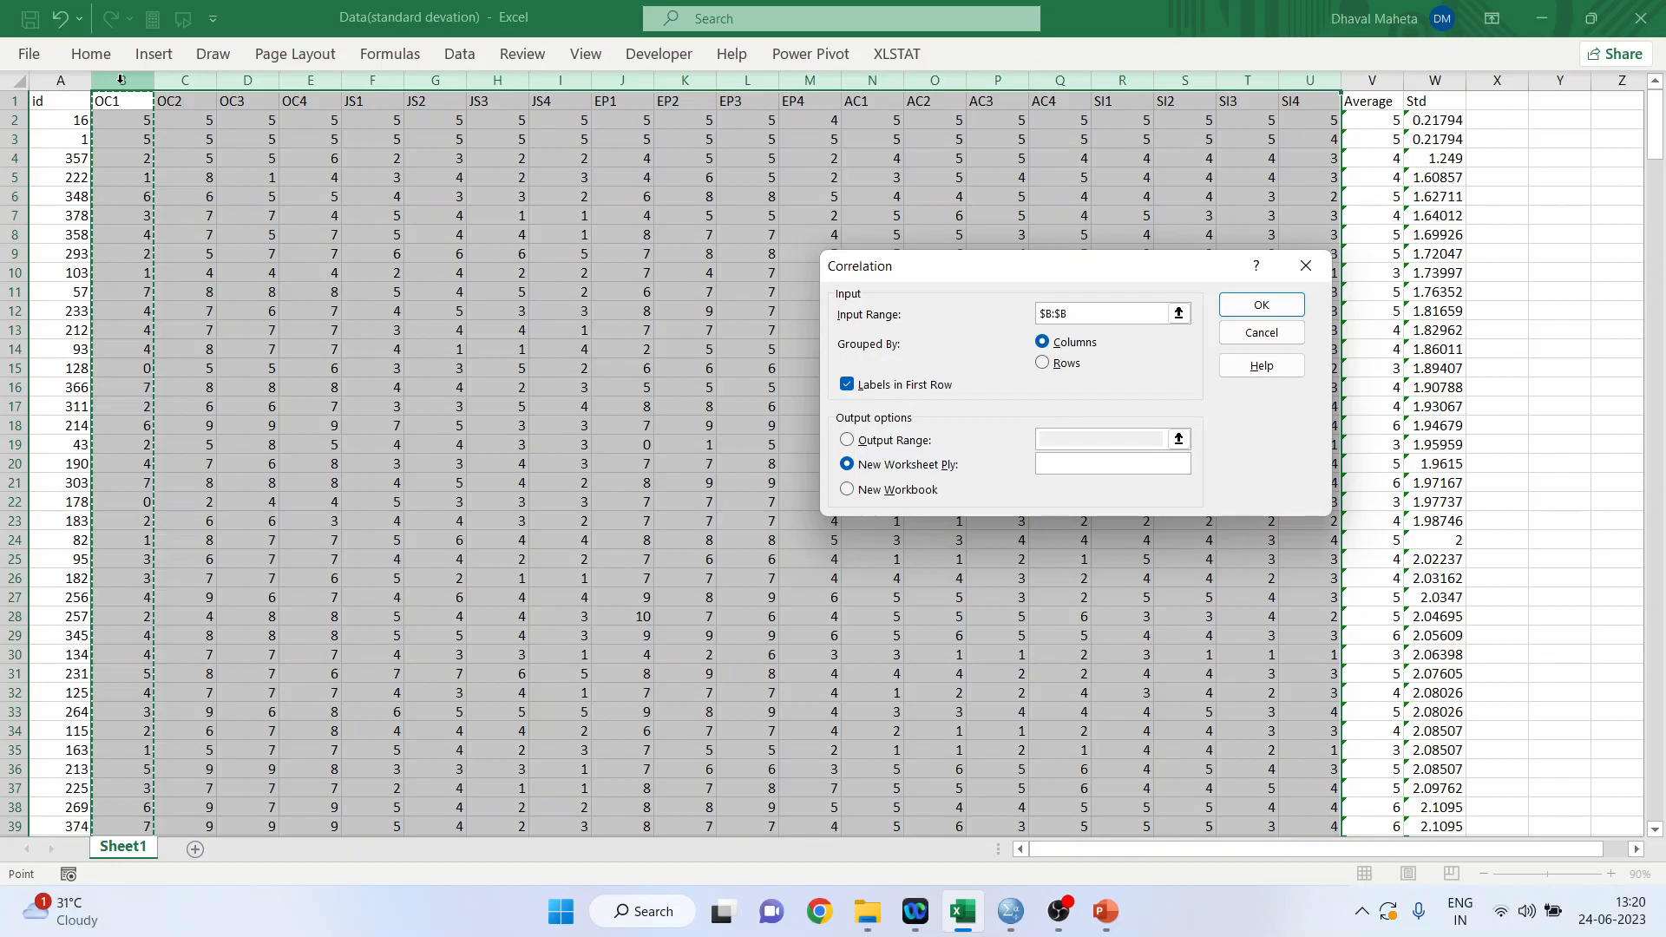
key(shift+Right)
key(shift+Right)
key(shift+Right)
key(shift+Right)
key(shift+Right)
key(shift+Right)
key(shift+Right)
key(shift+Right)
key(shift+Right)
key(shift+Right)
key(shift+Right)
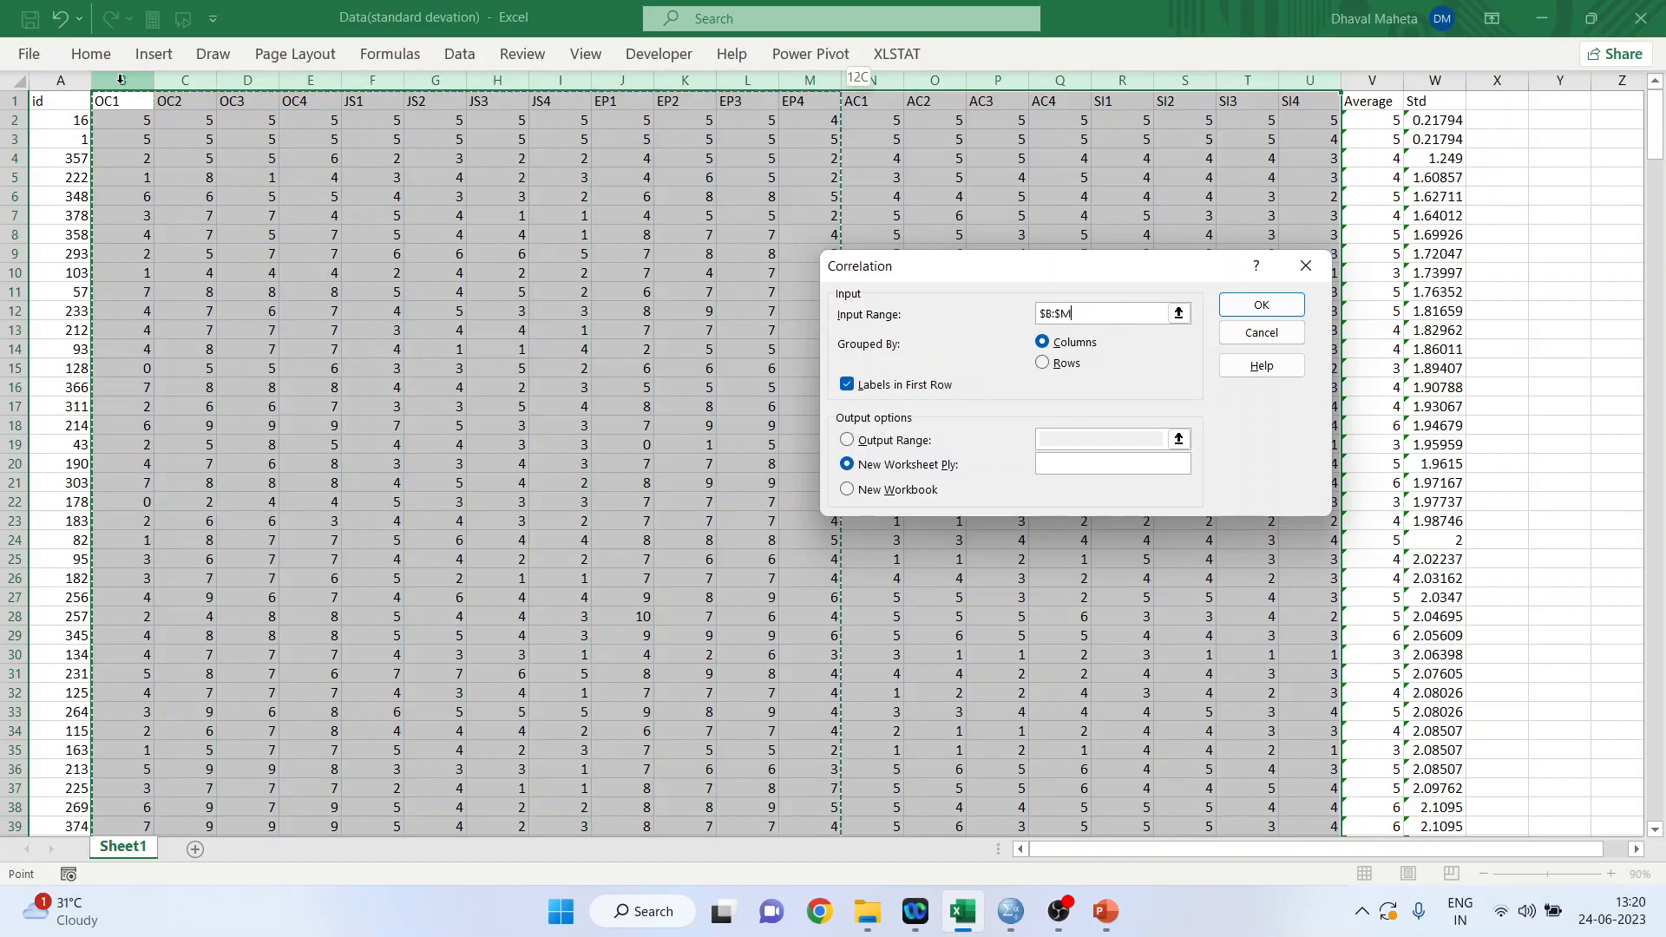
key(shift+Right)
key(shift+Right)
key(shift+Right)
key(shift+Right)
key(shift+Right)
key(shift+Right)
key(shift+Right)
key(shift+Right)
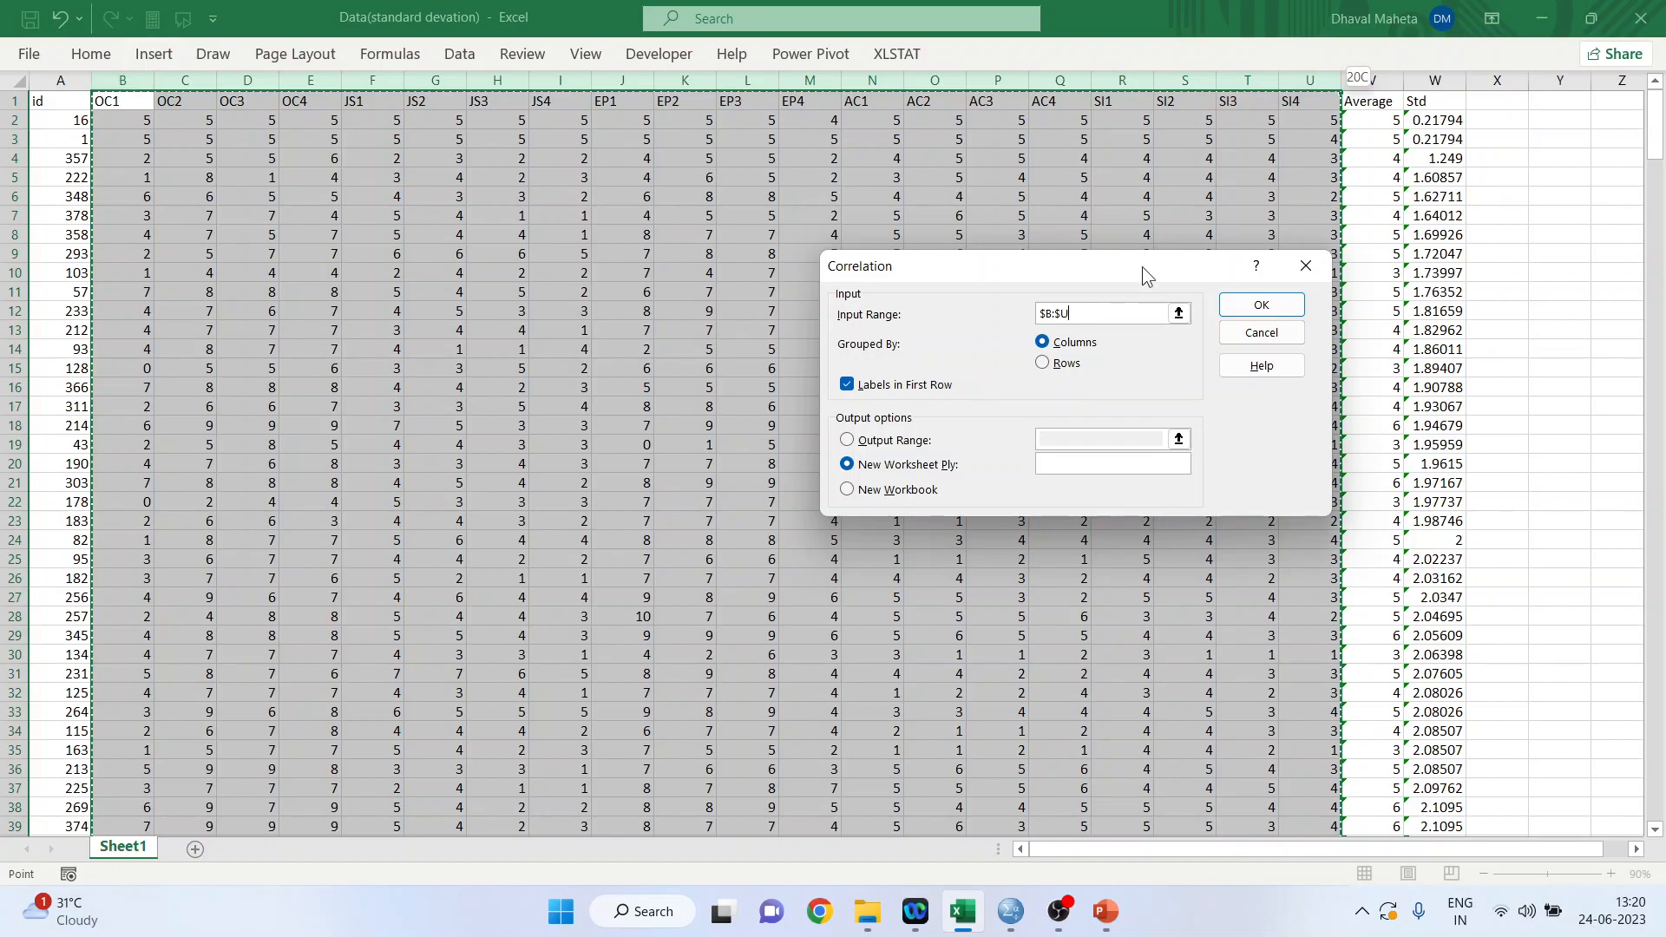
click(1246, 317)
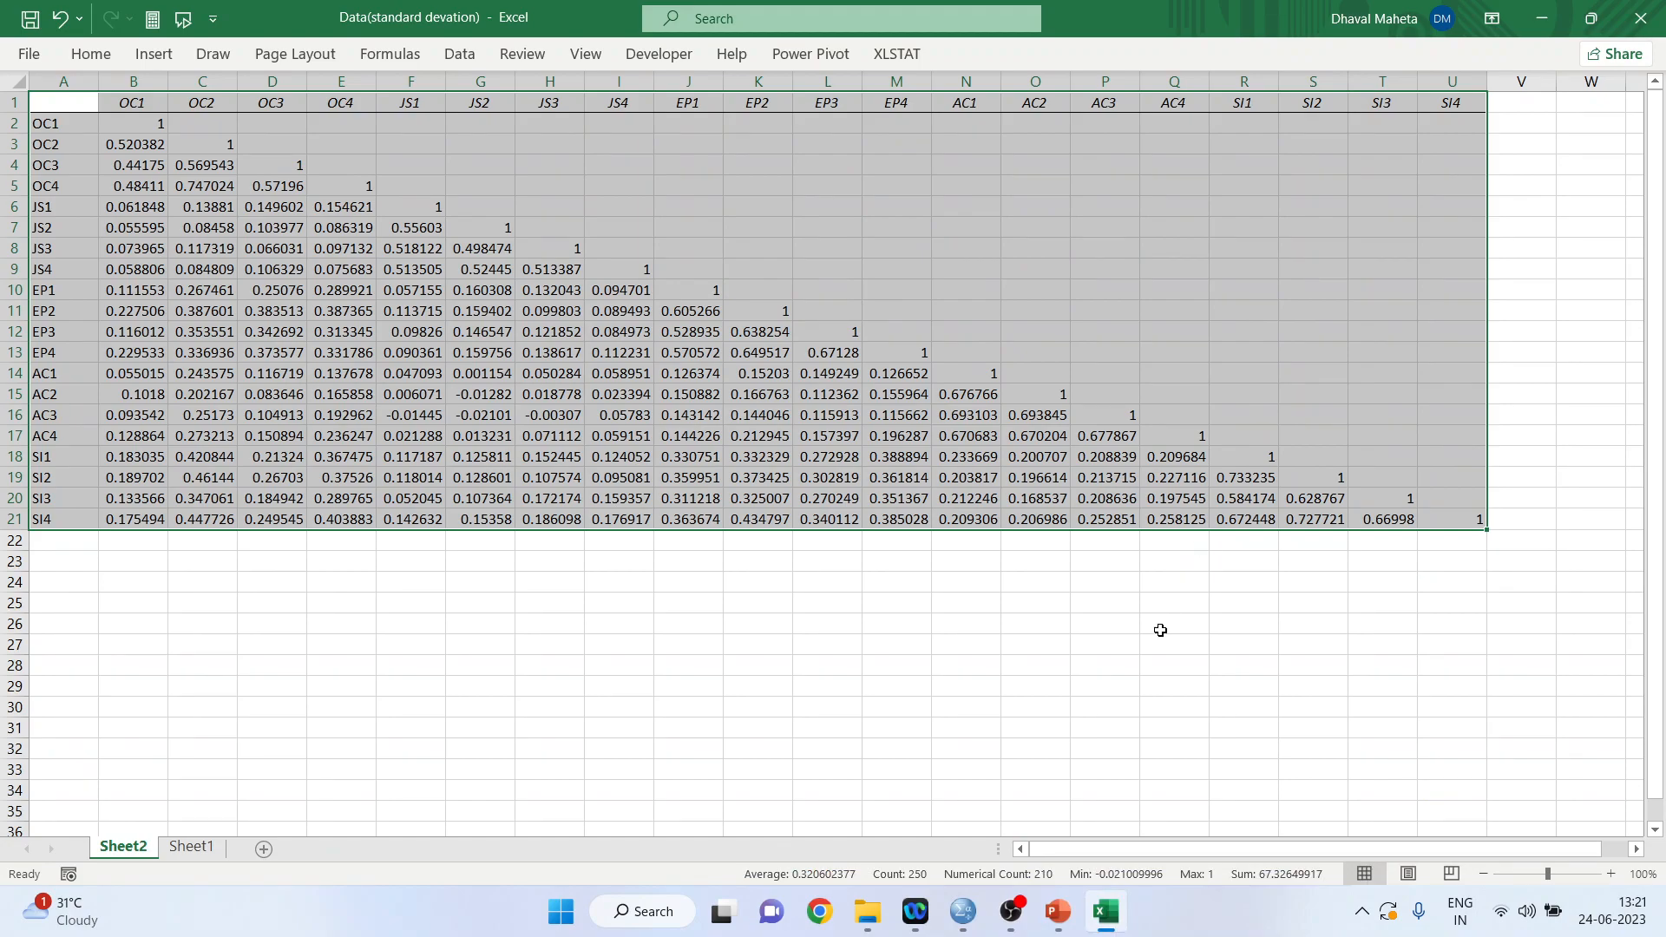
Inspect the correlations of OC1 with OC2, OC3 and OC4 in the correlation matrix.
click(1161, 685)
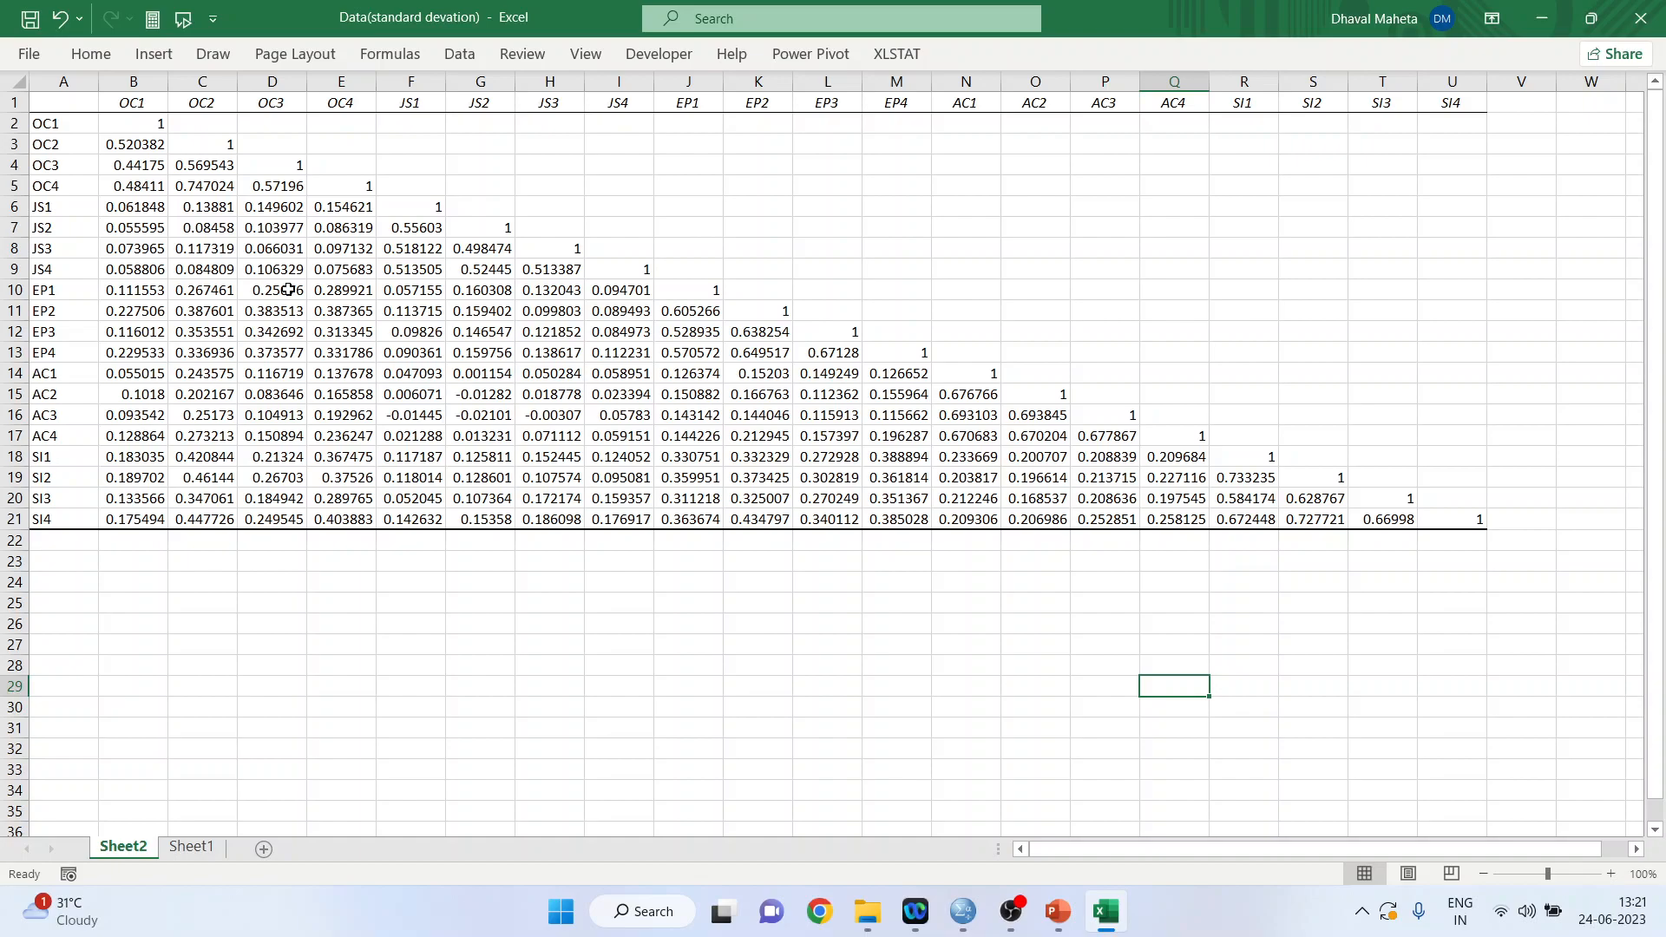
click(156, 147)
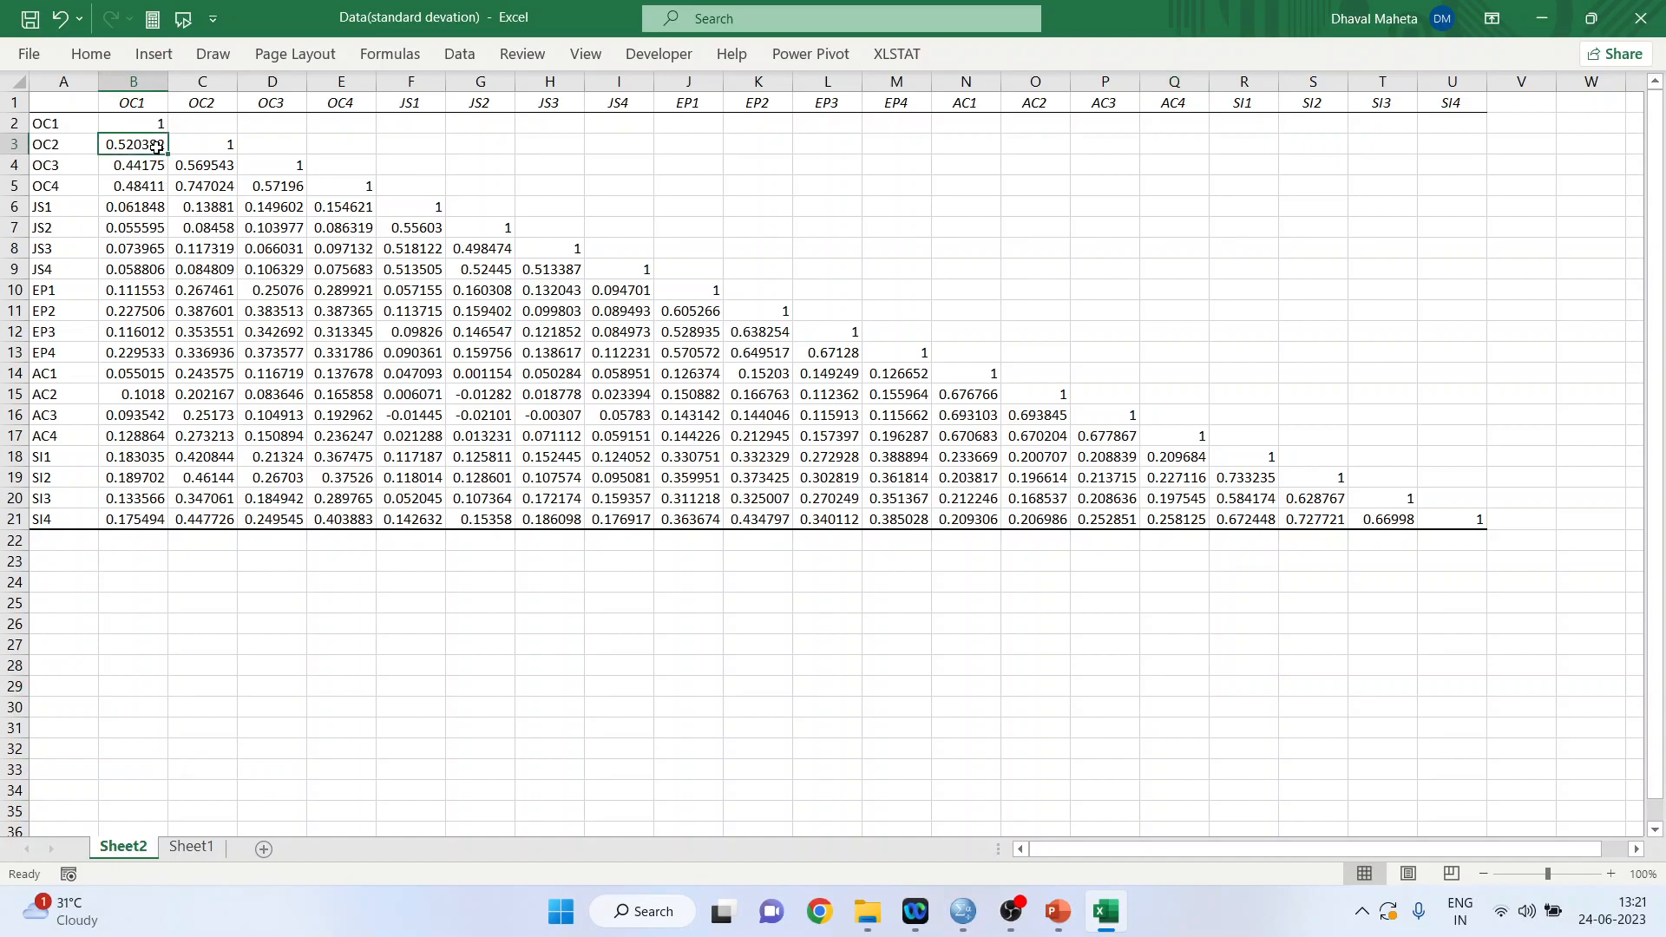
click(153, 106)
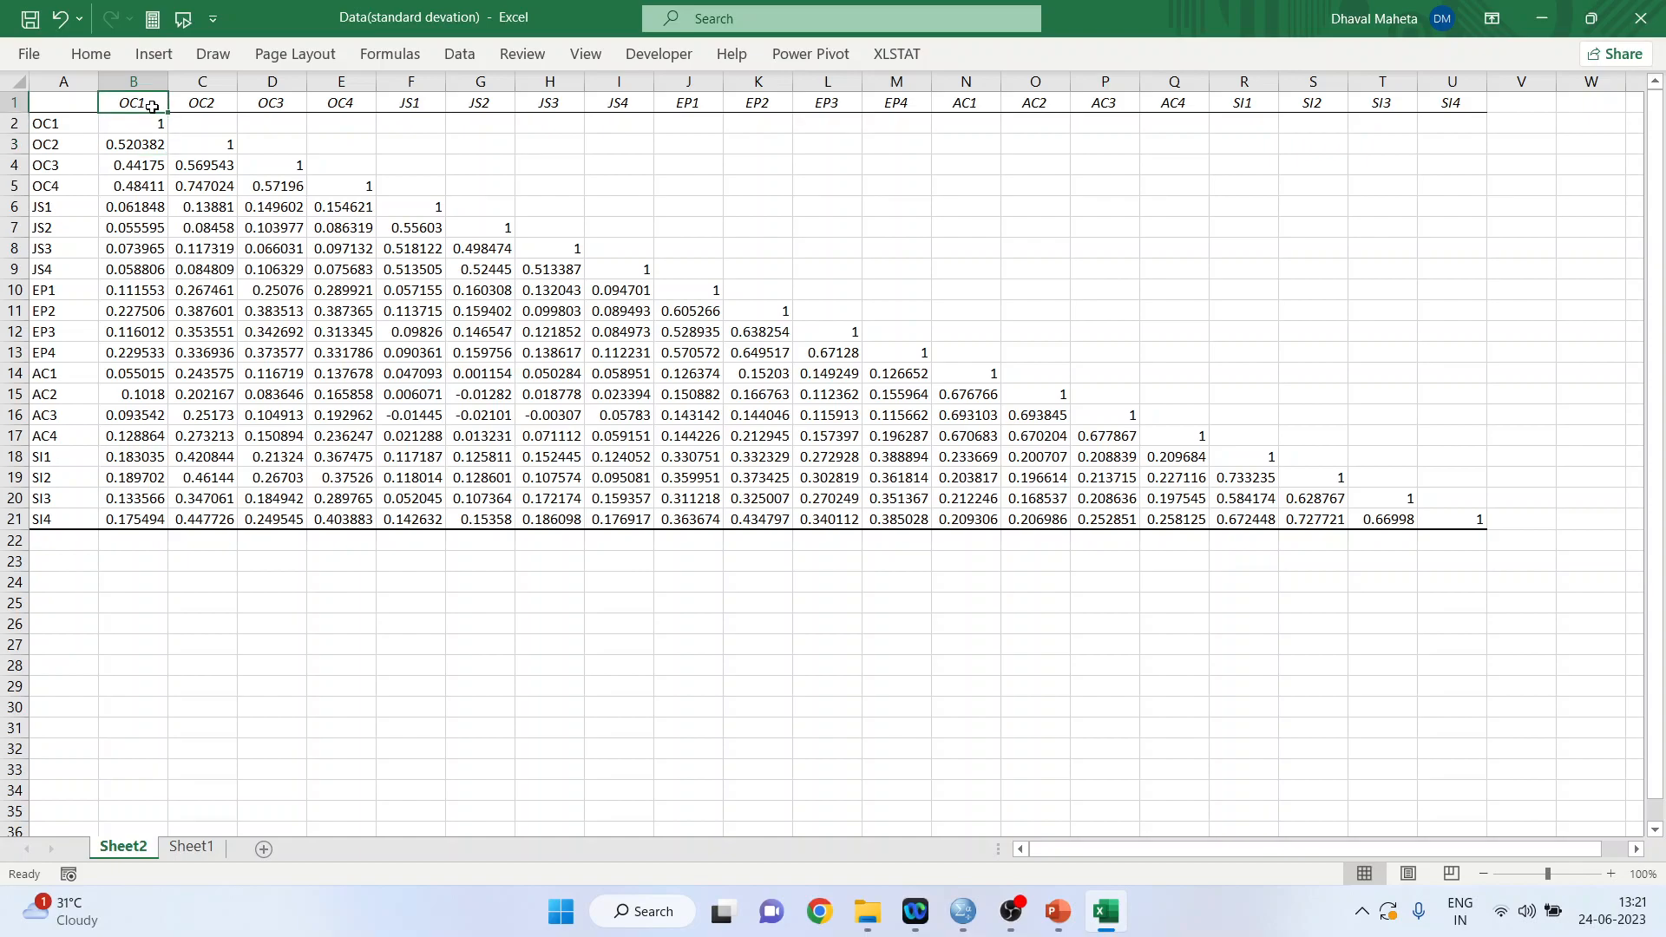
click(150, 145)
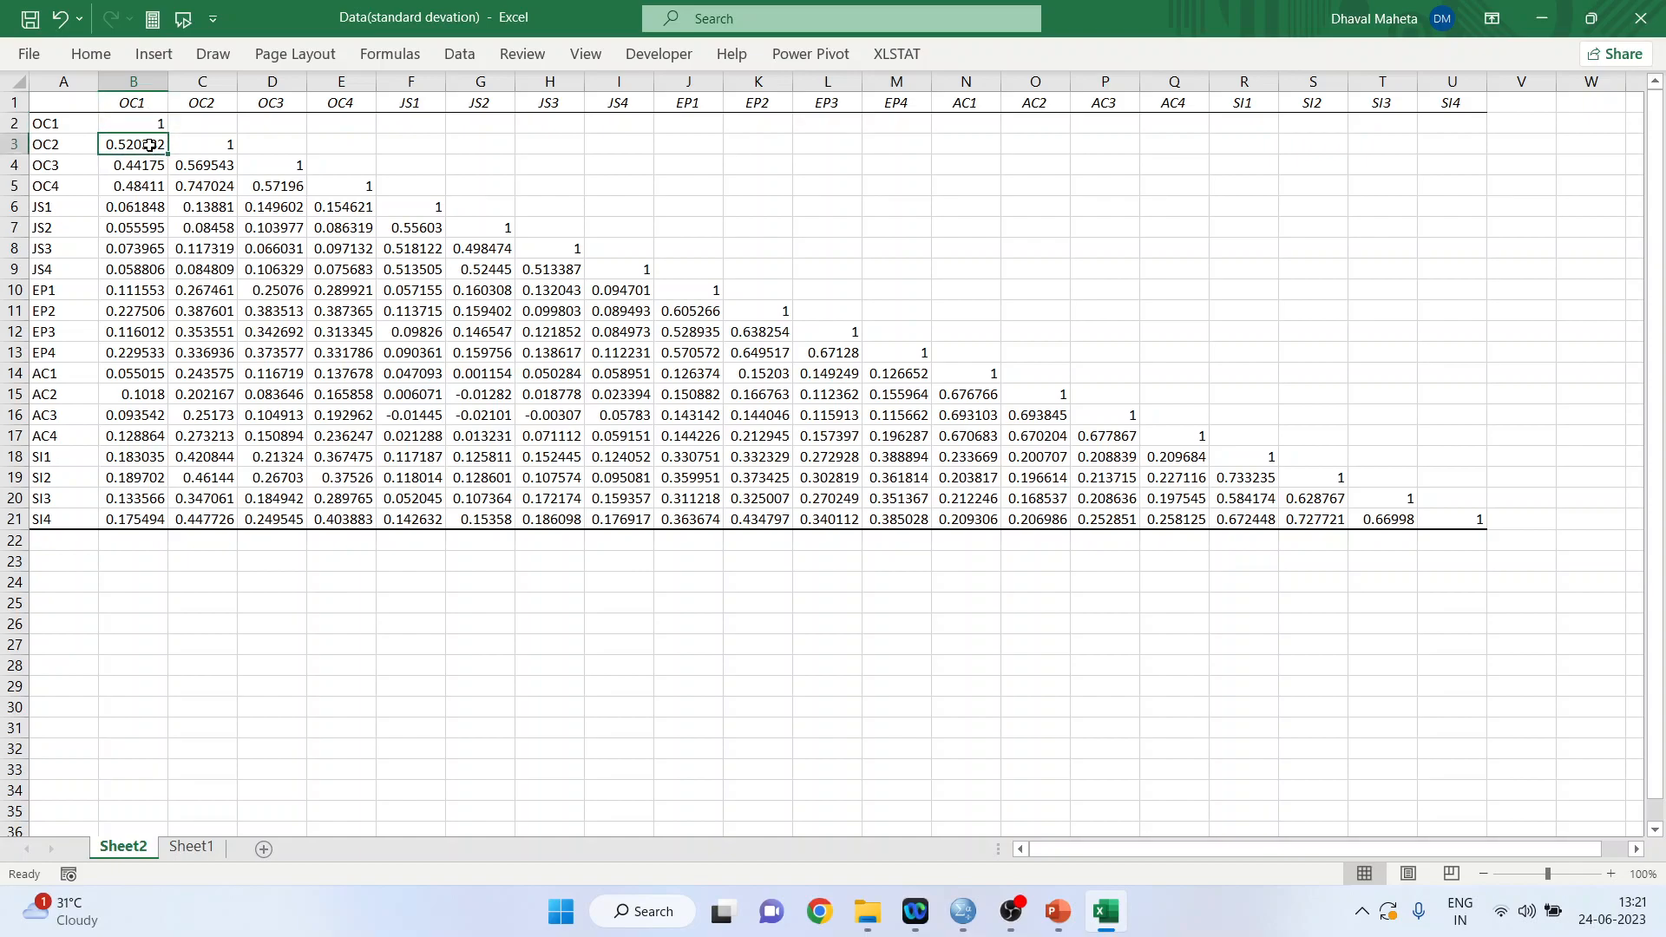
click(150, 163)
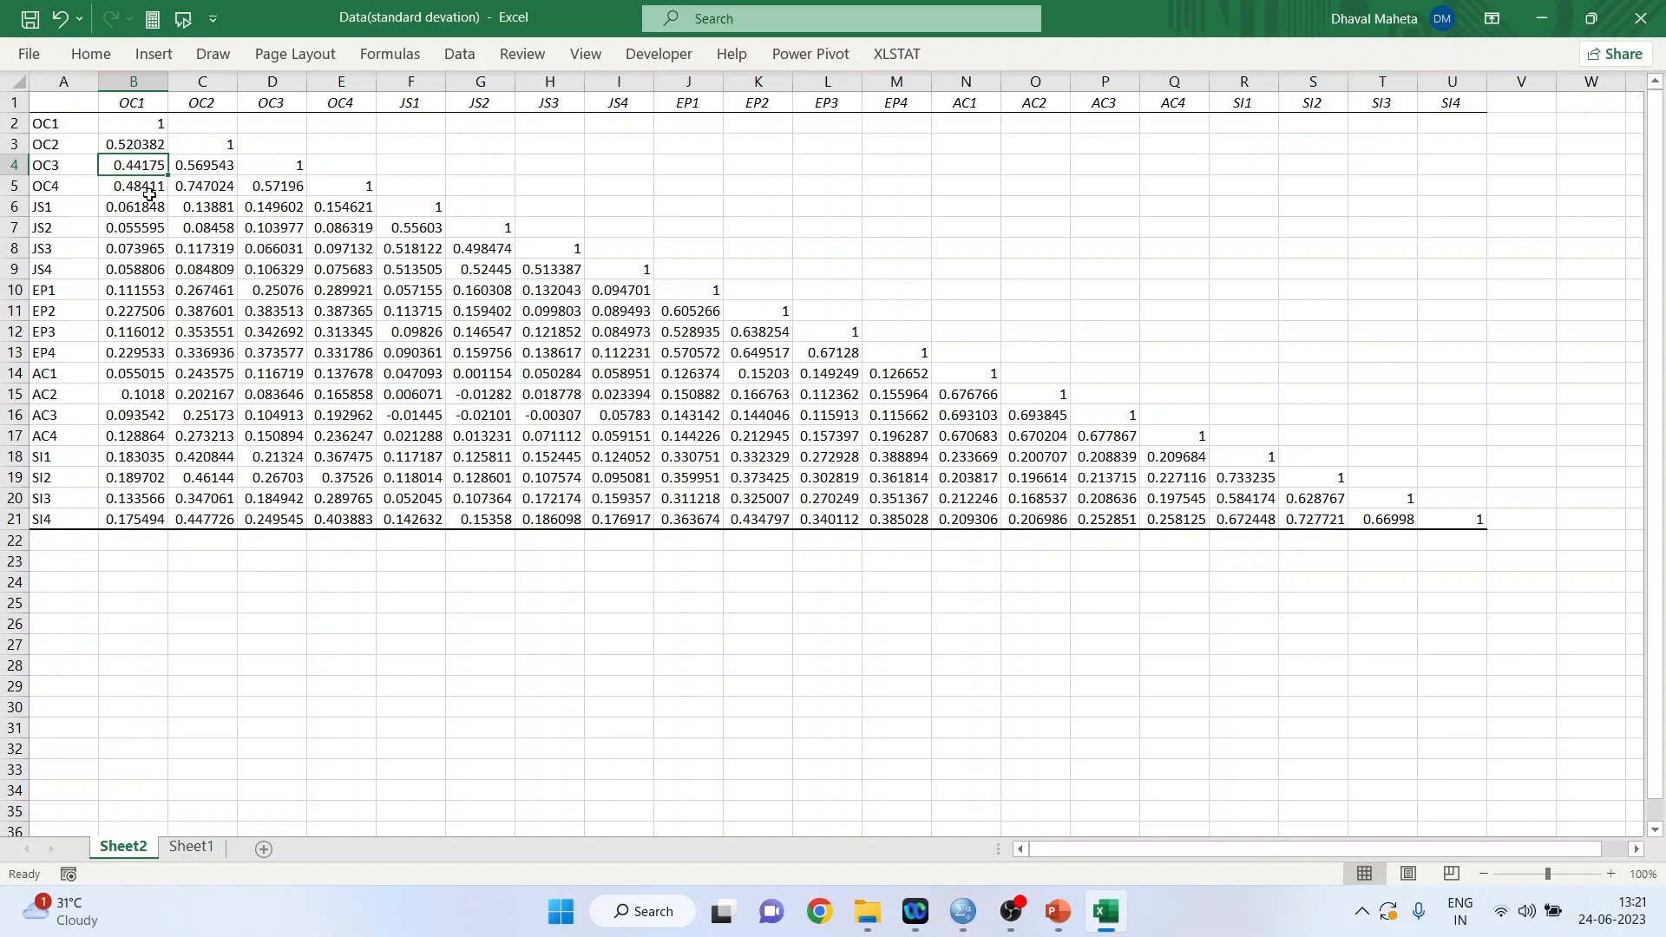
click(150, 191)
Fill the OC1–OC2 and OC2–OC3 correlation cells with yellow.
click(144, 145)
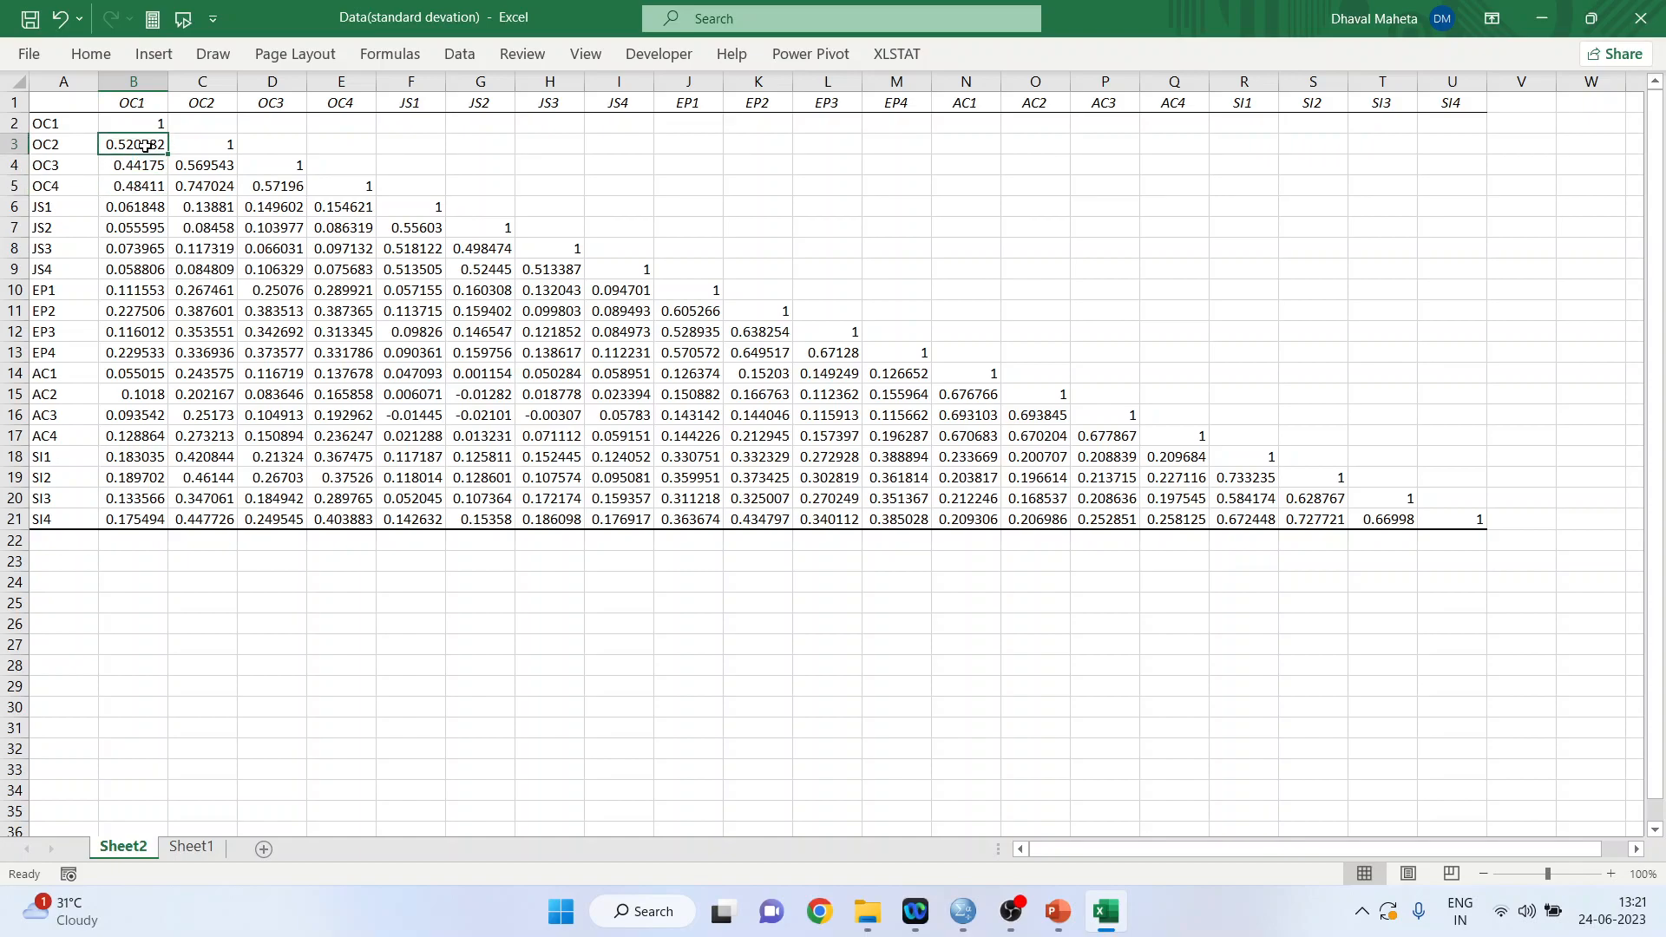
click(106, 59)
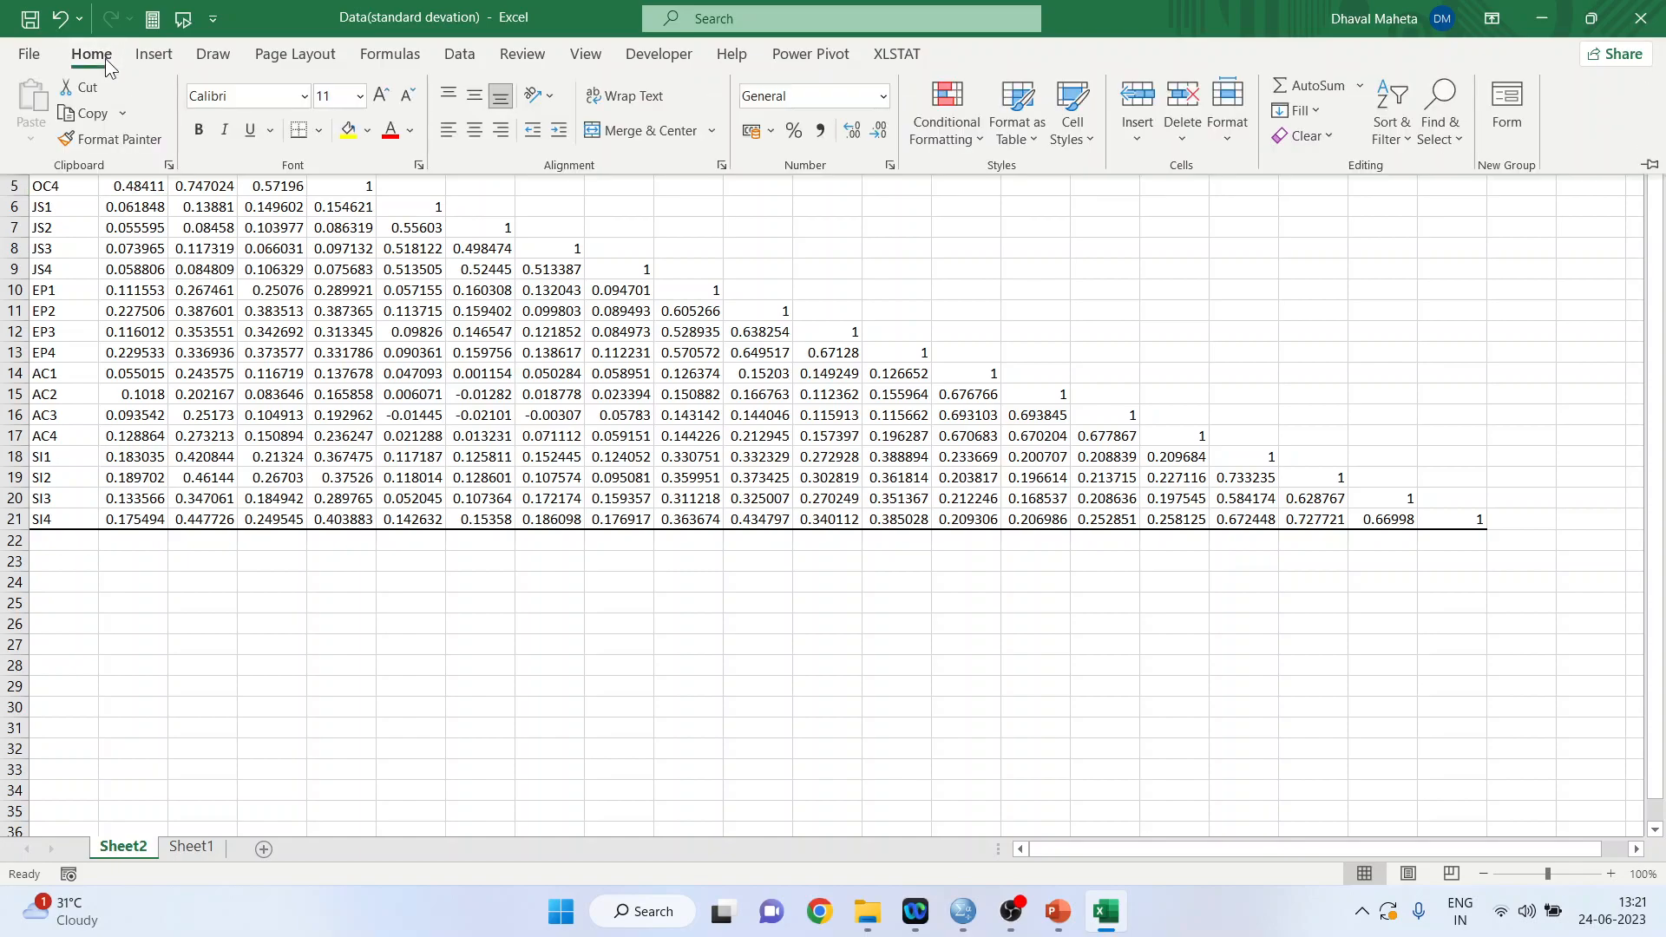
click(347, 132)
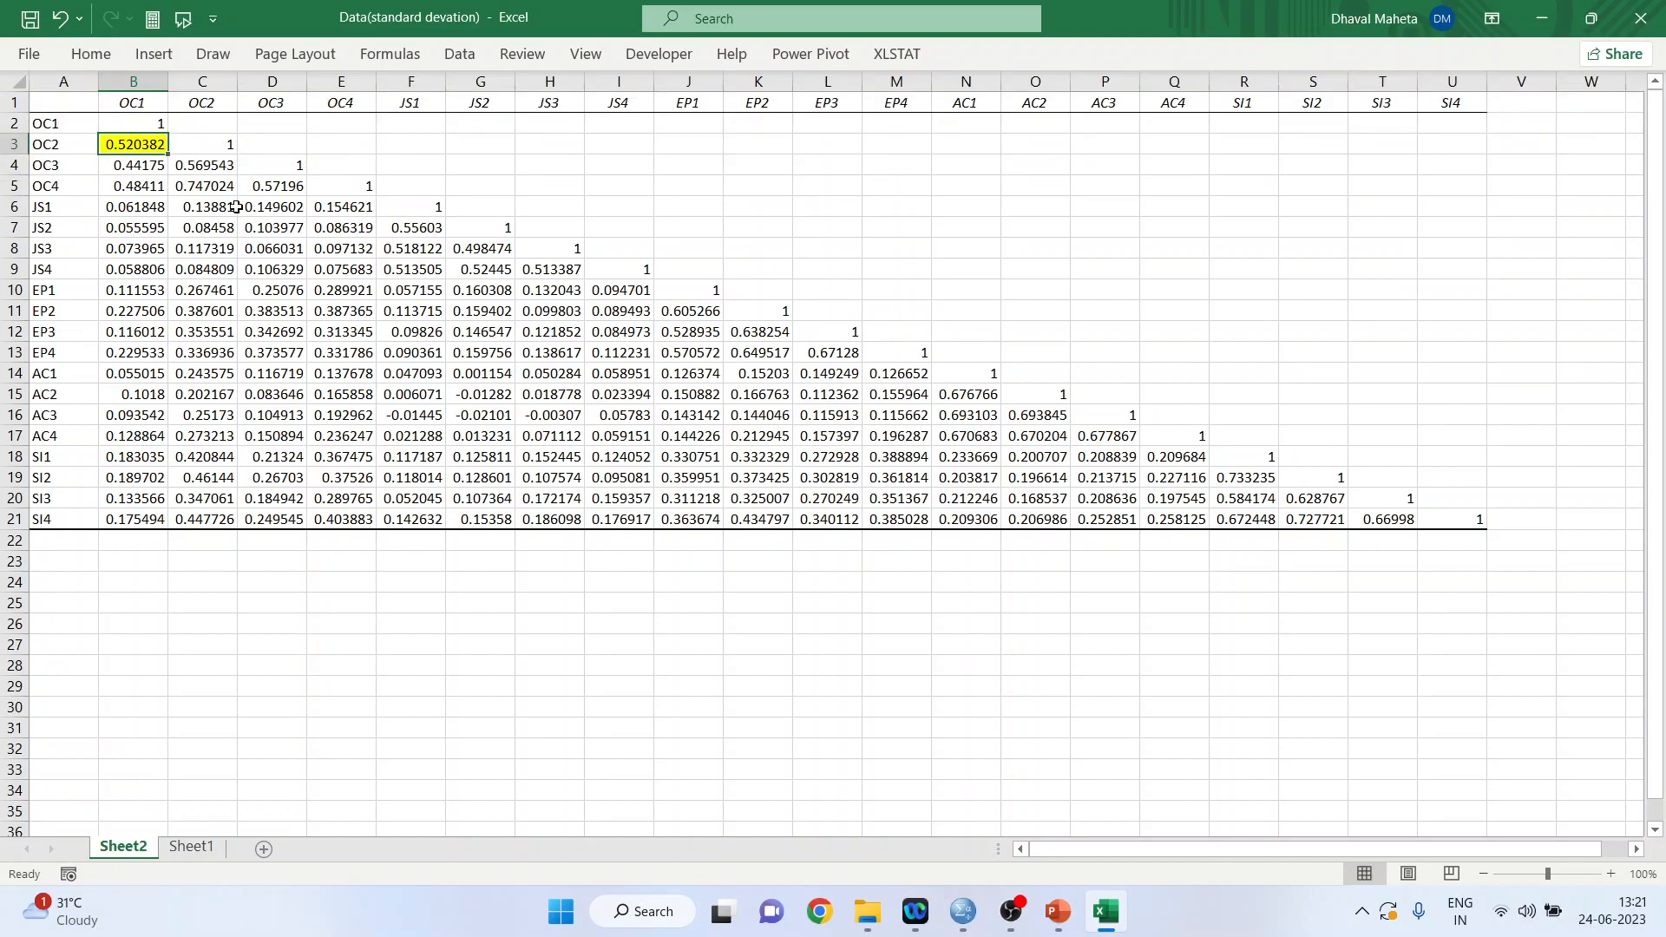
click(201, 167)
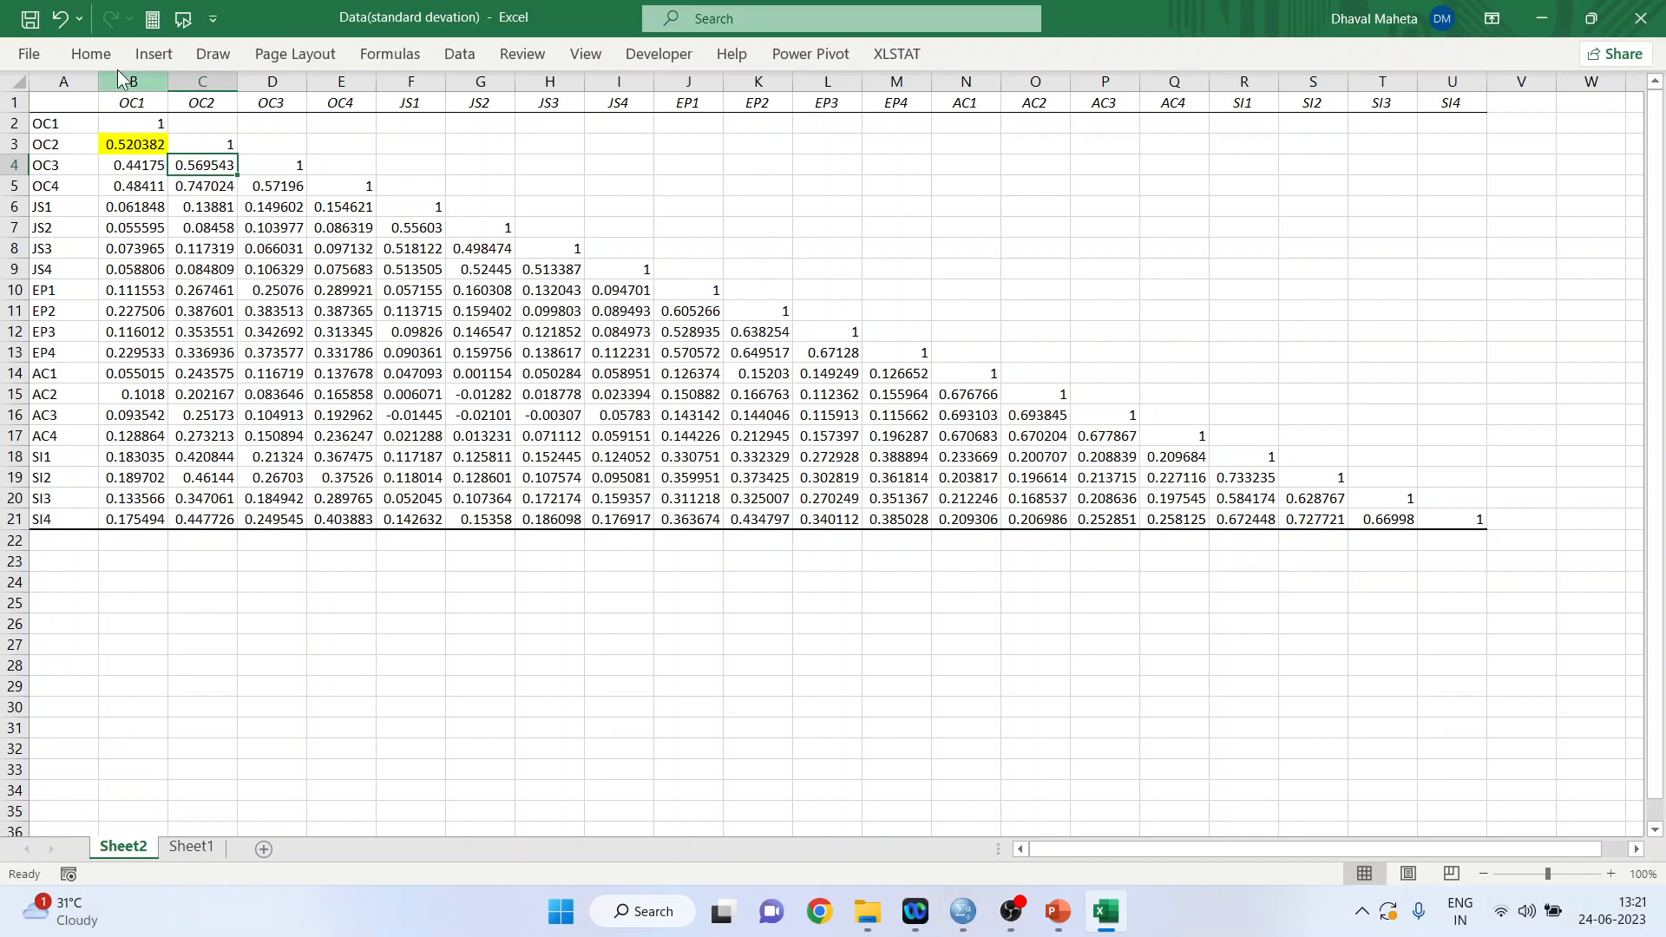
click(91, 54)
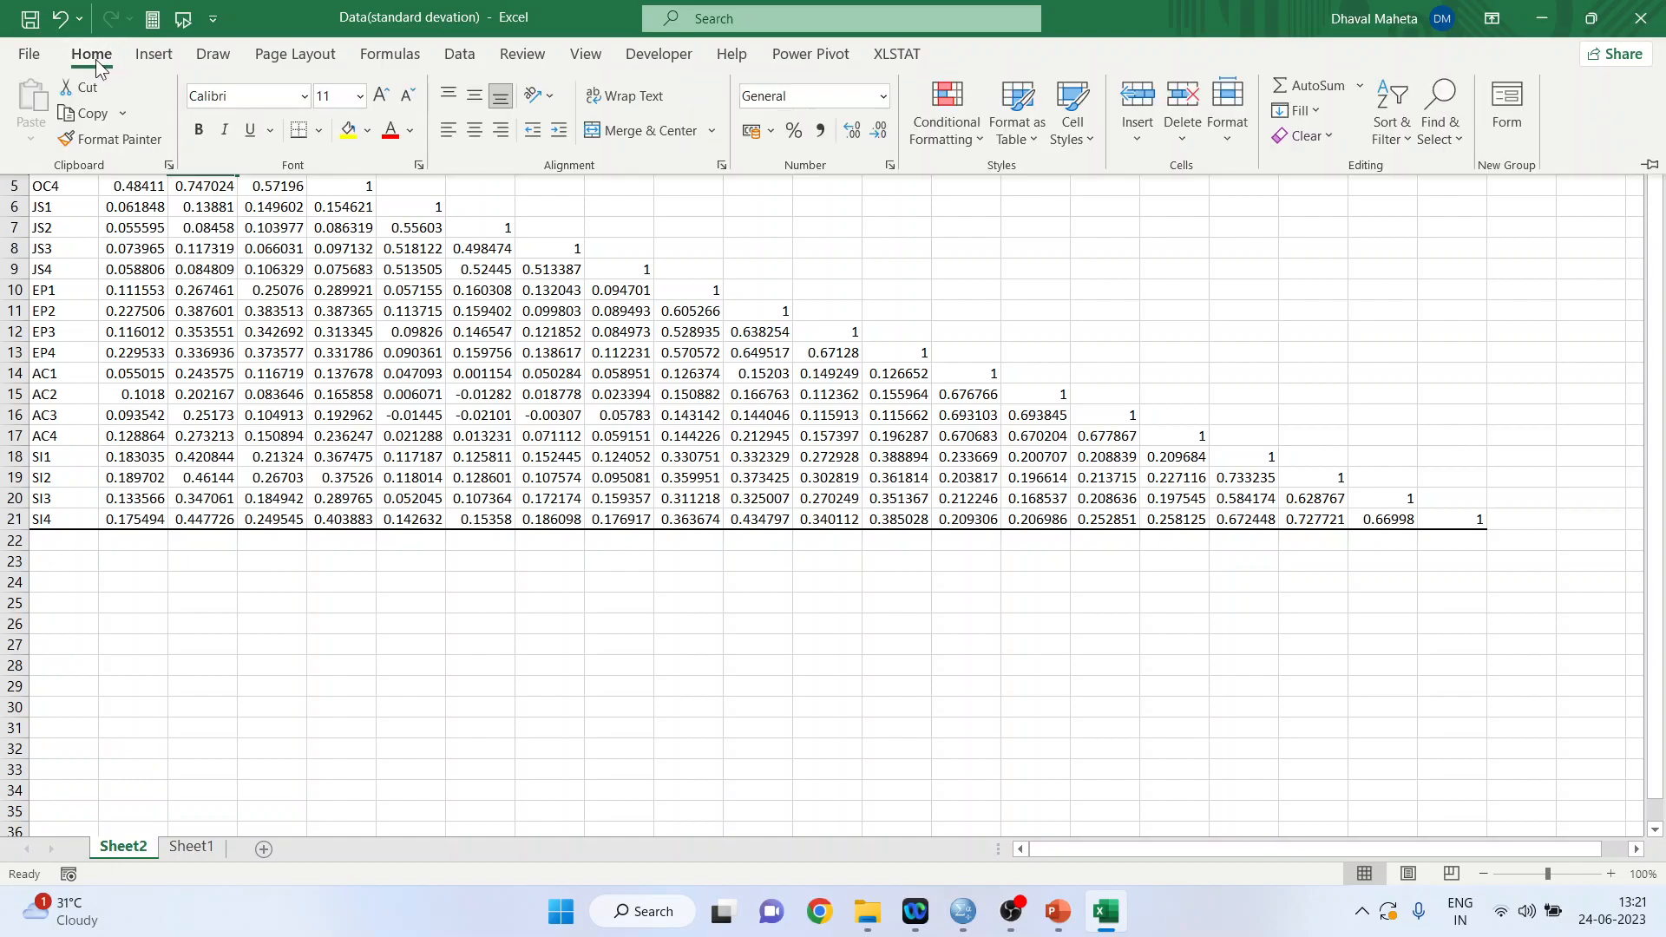
click(349, 130)
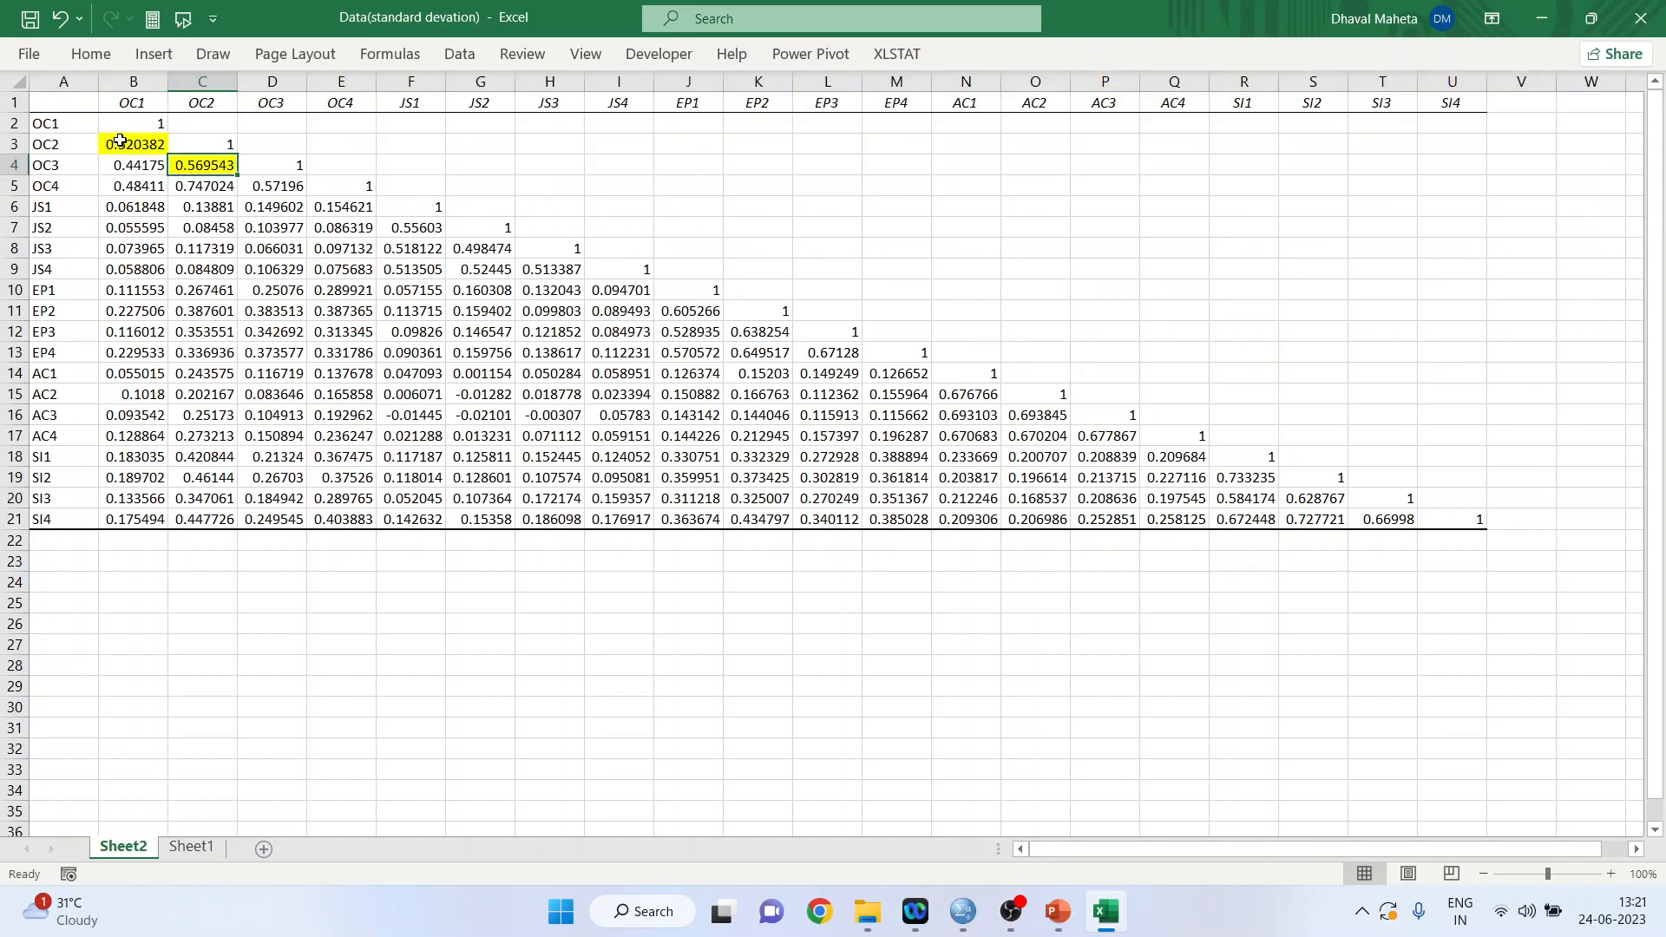
Examine the correlations among the OC items, the JS1 correlation with OC1, and the AC1 row against the JS2 column.
drag(124, 148, 198, 178)
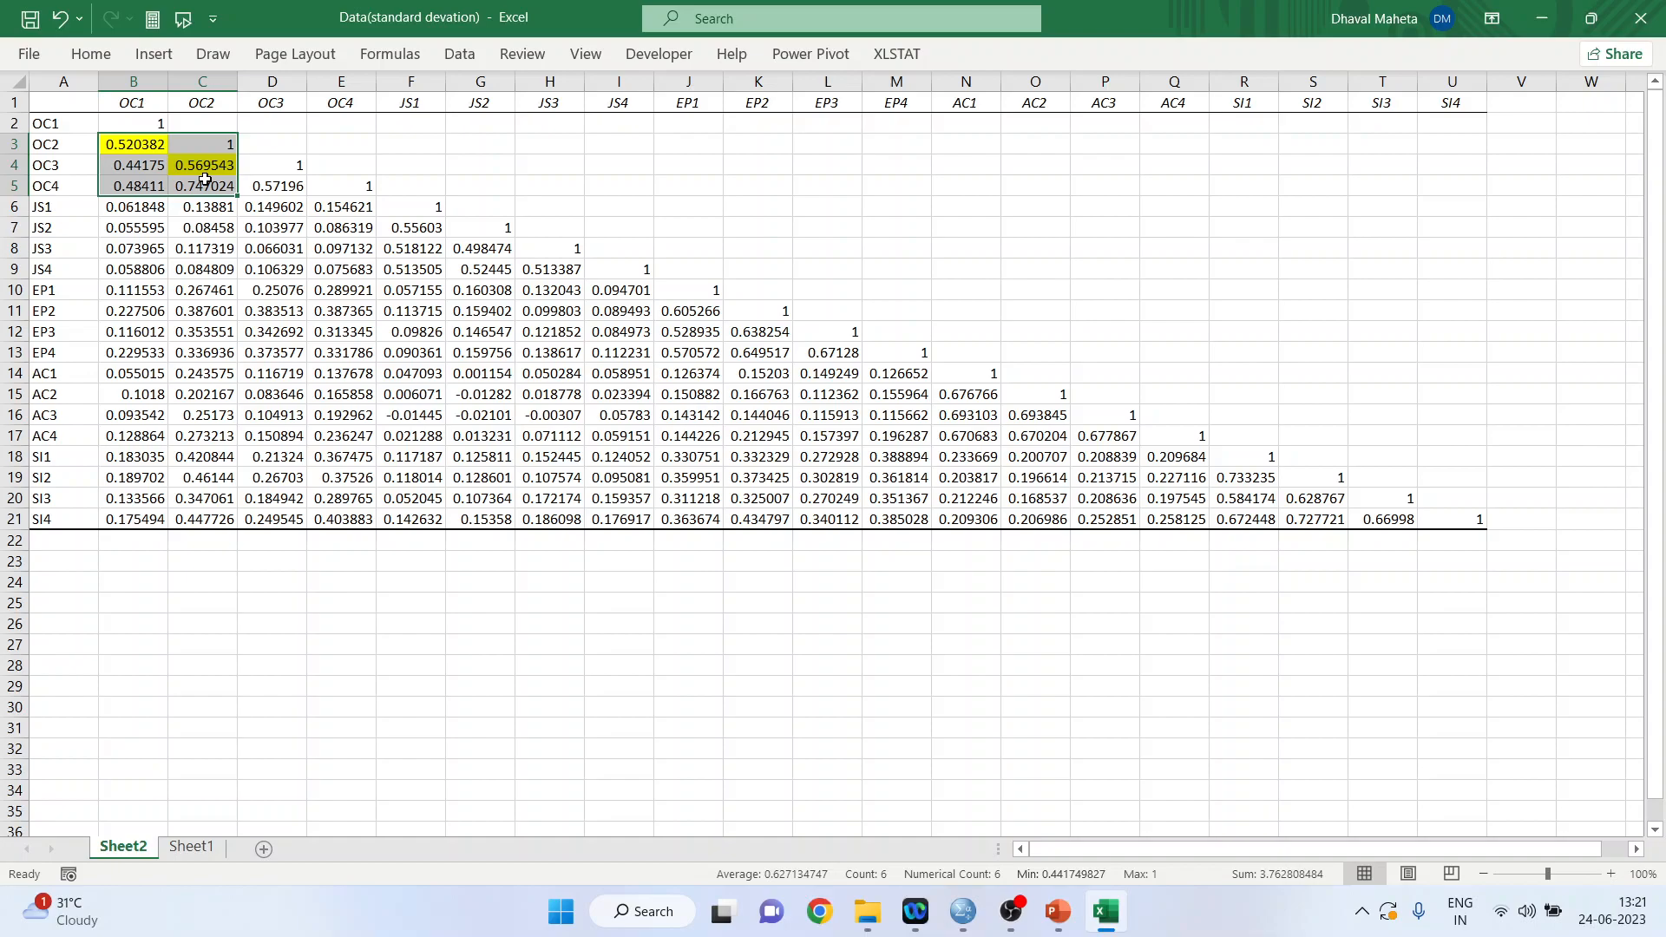
click(310, 293)
drag(311, 293, 147, 204)
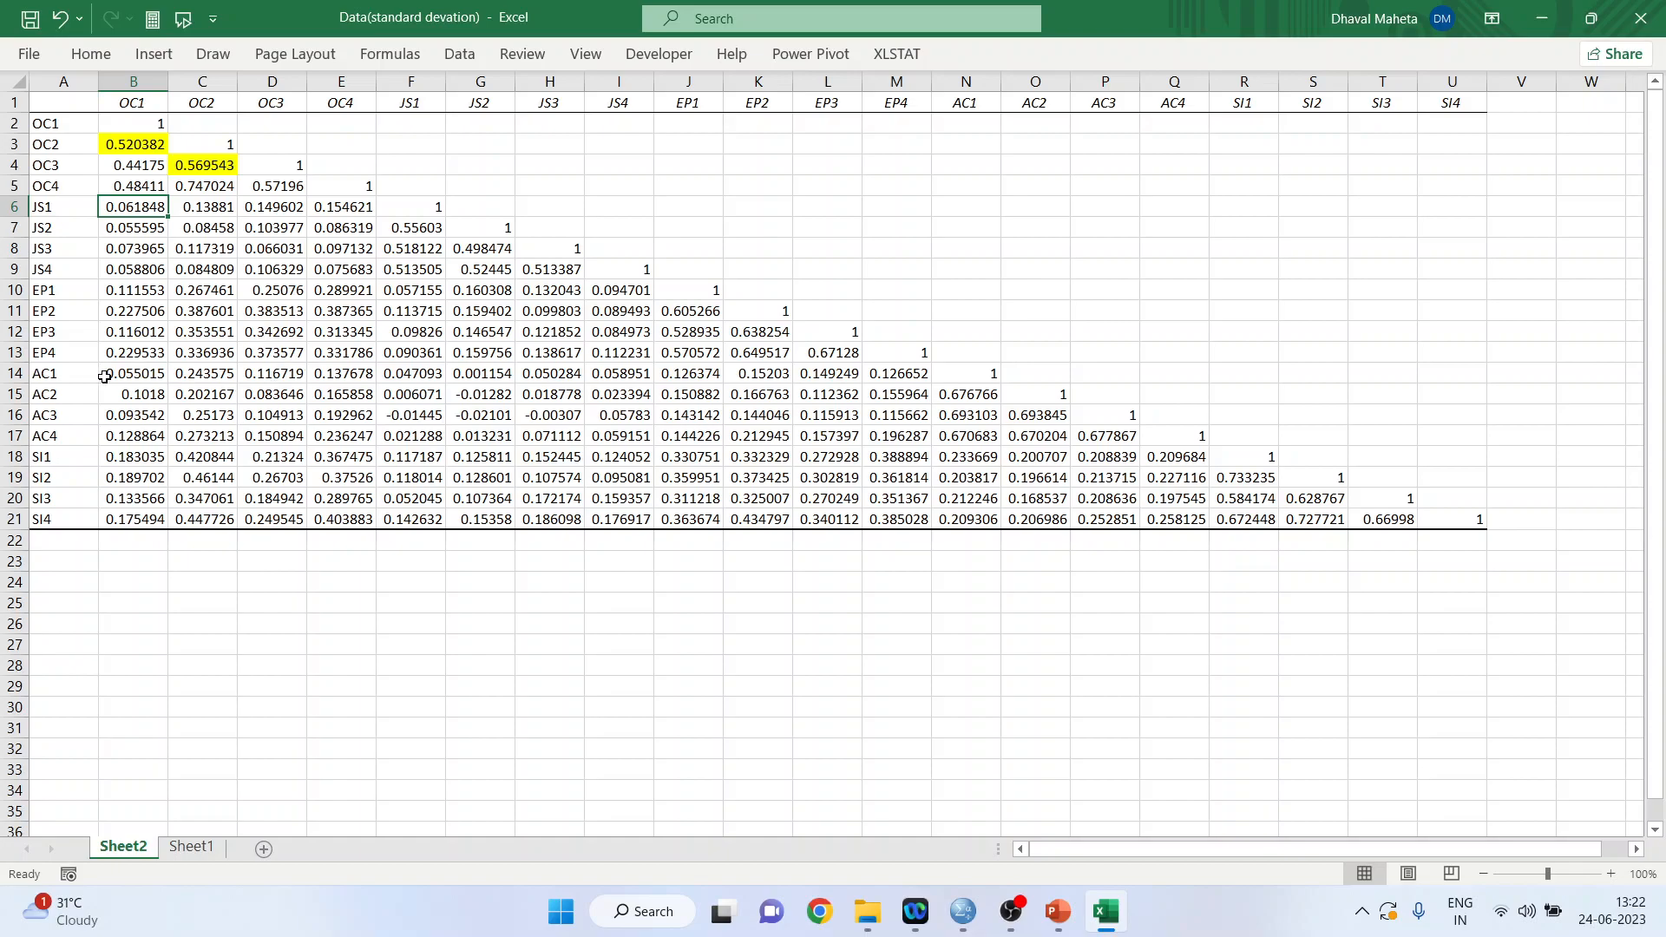
click(21, 373)
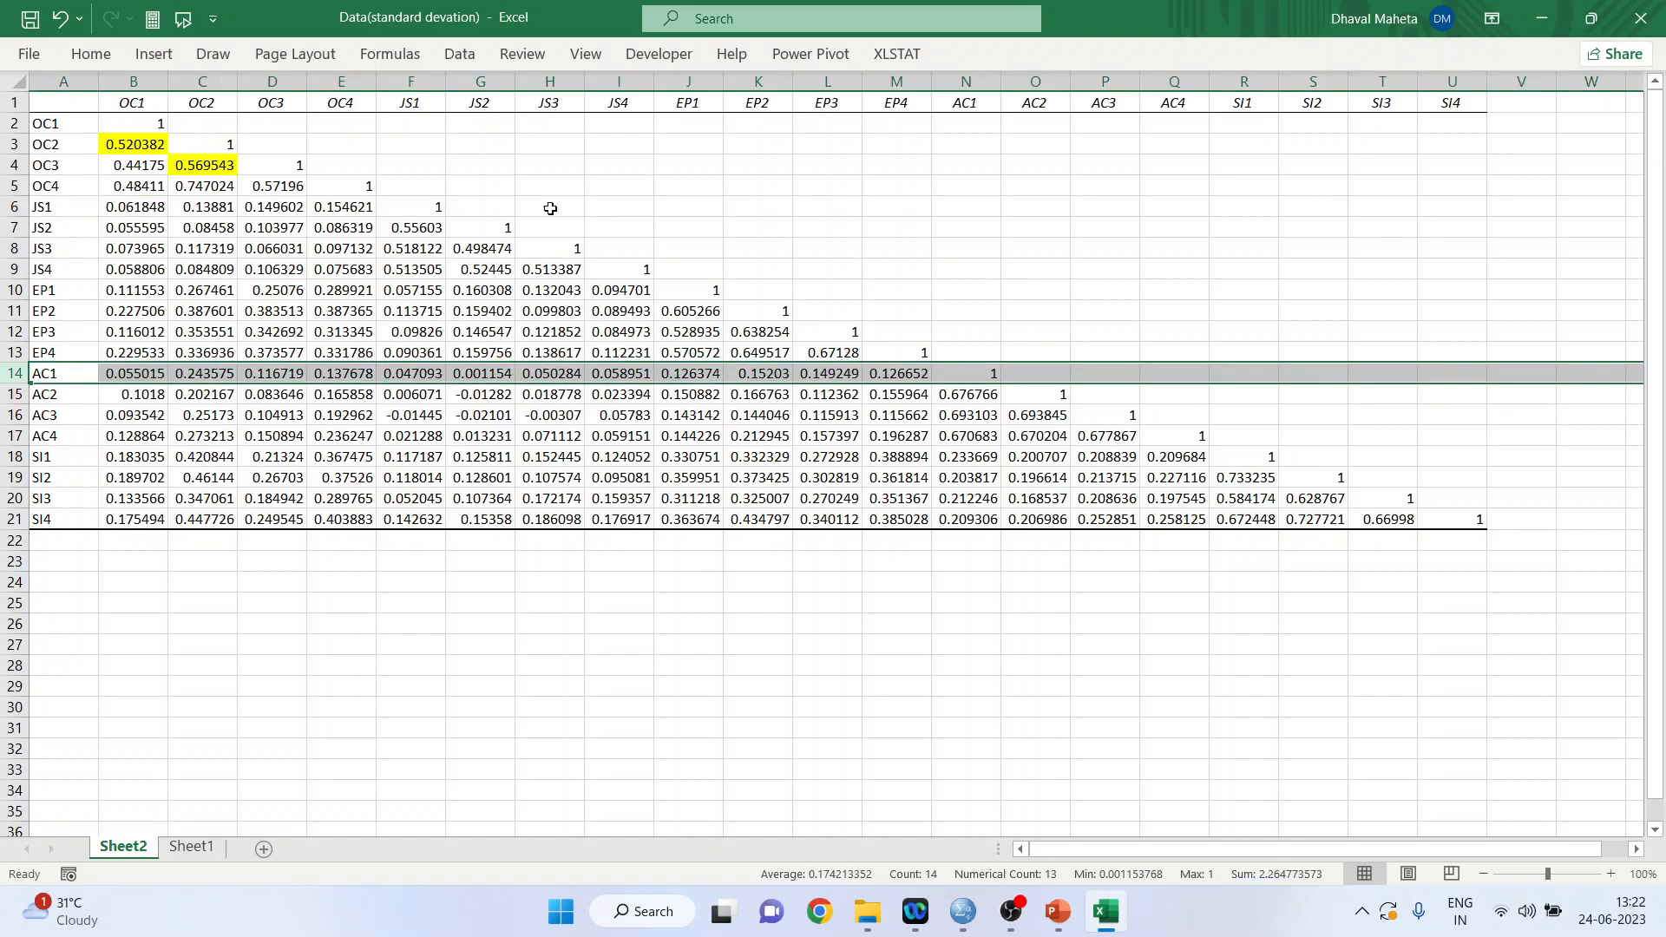
click(498, 82)
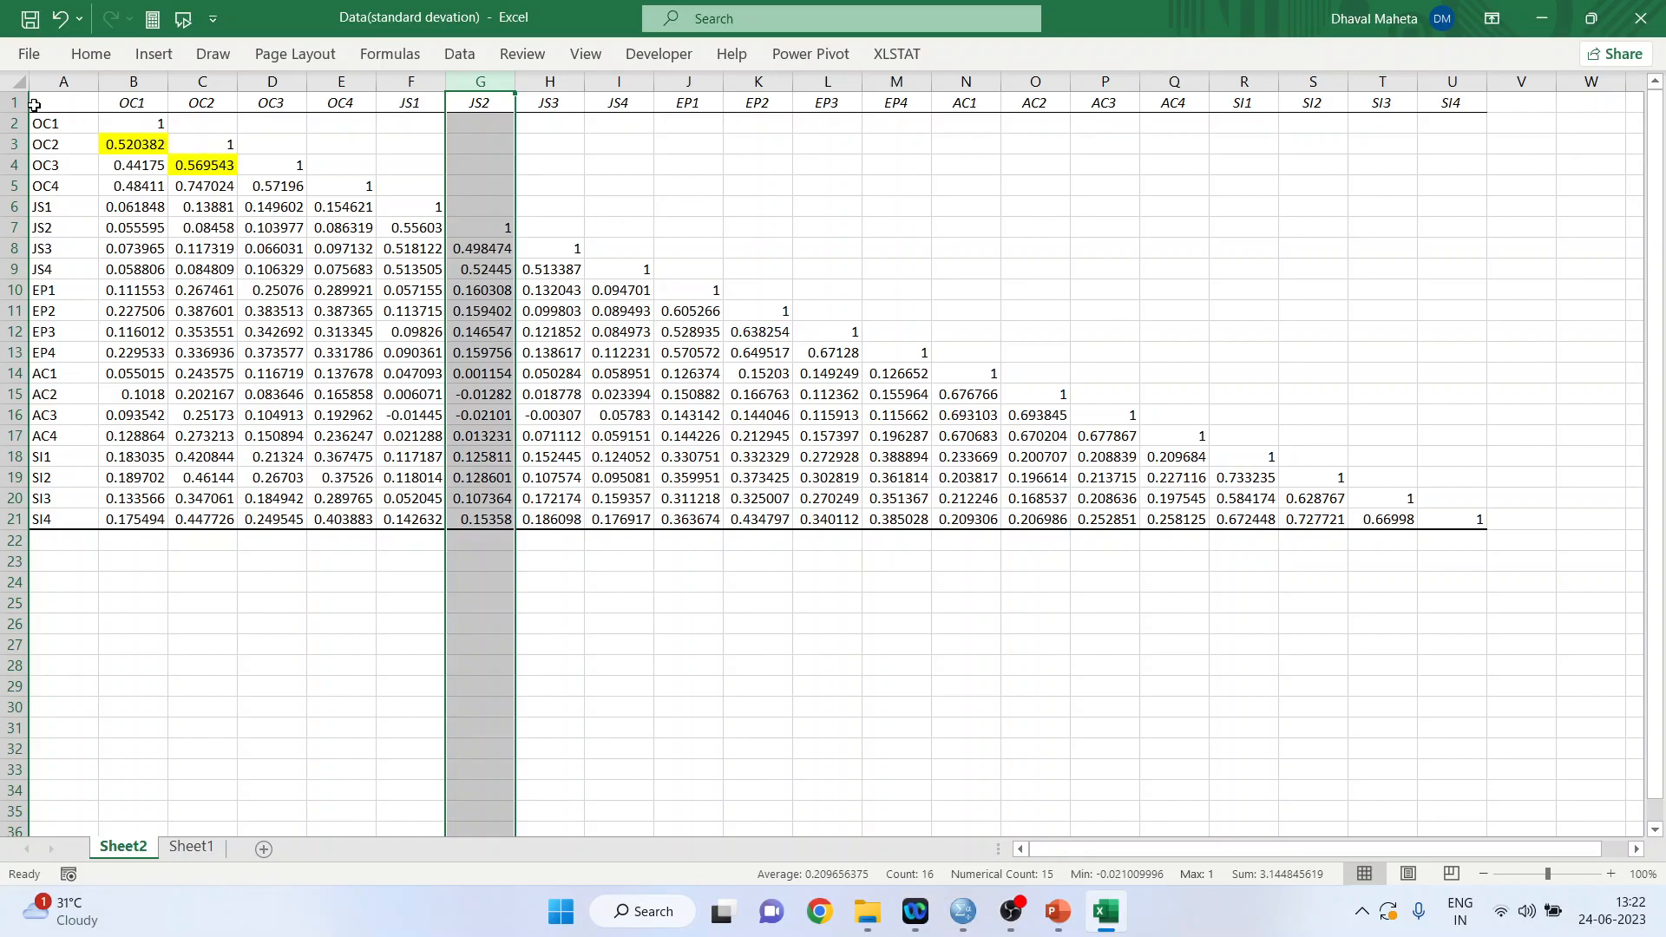
Set up a greater-than highlight rule on the whole sheet with threshold 0.6 and Light Red Fill with Dark Red Text.
click(19, 83)
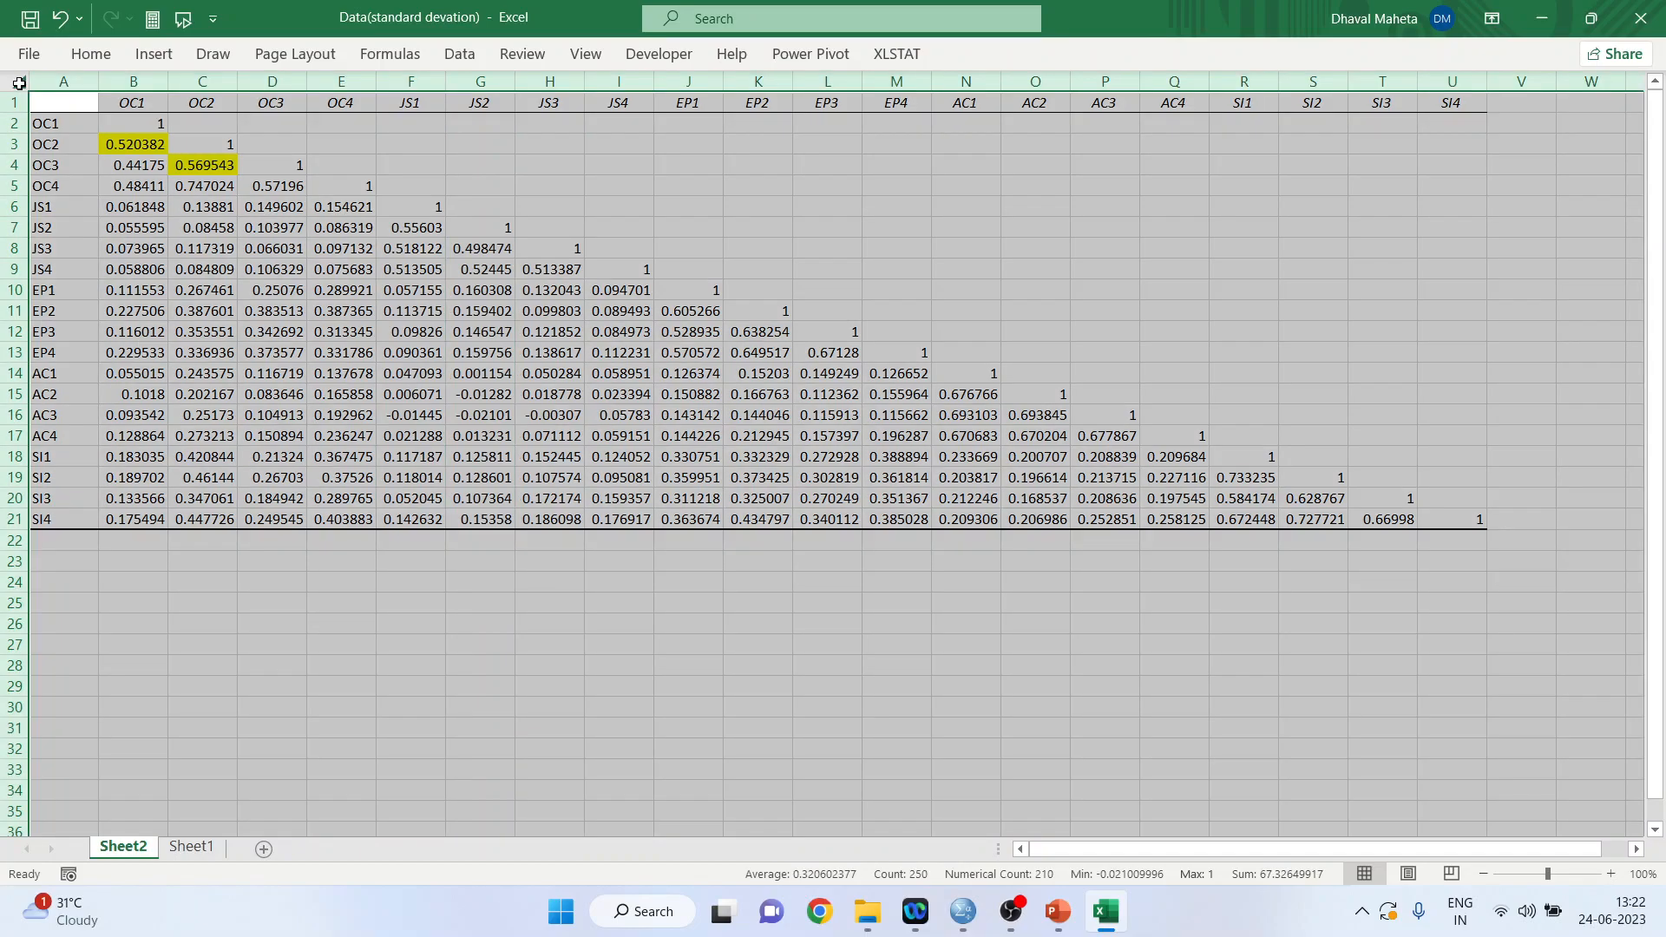
click(103, 57)
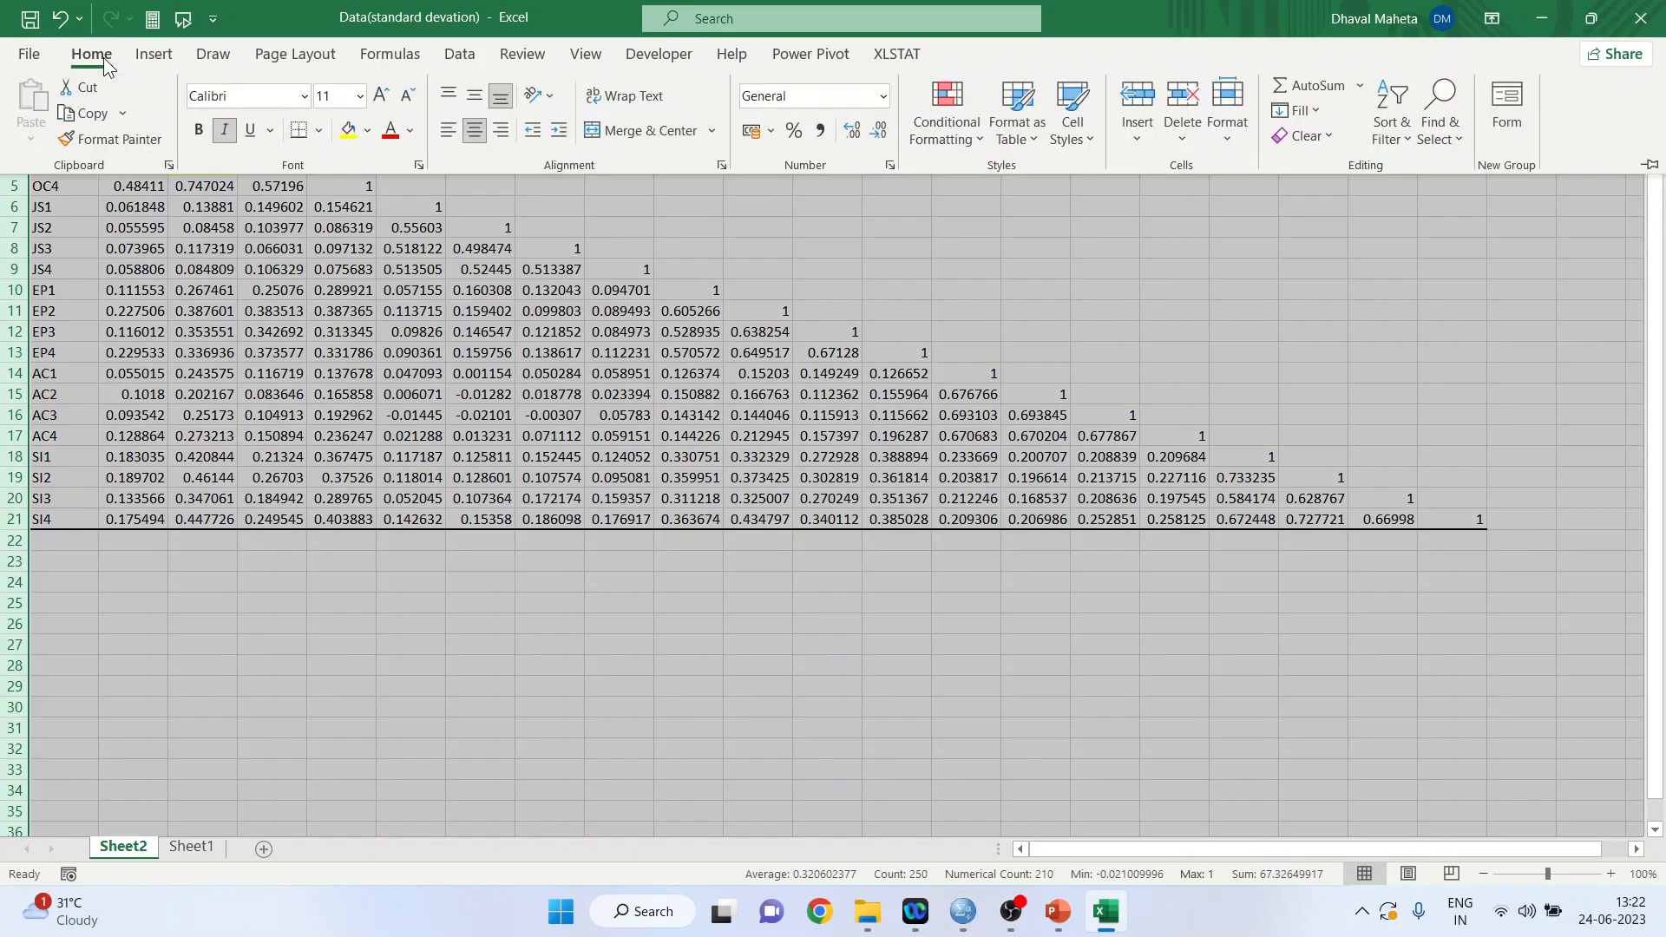
click(976, 135)
mouse_move(1006, 191)
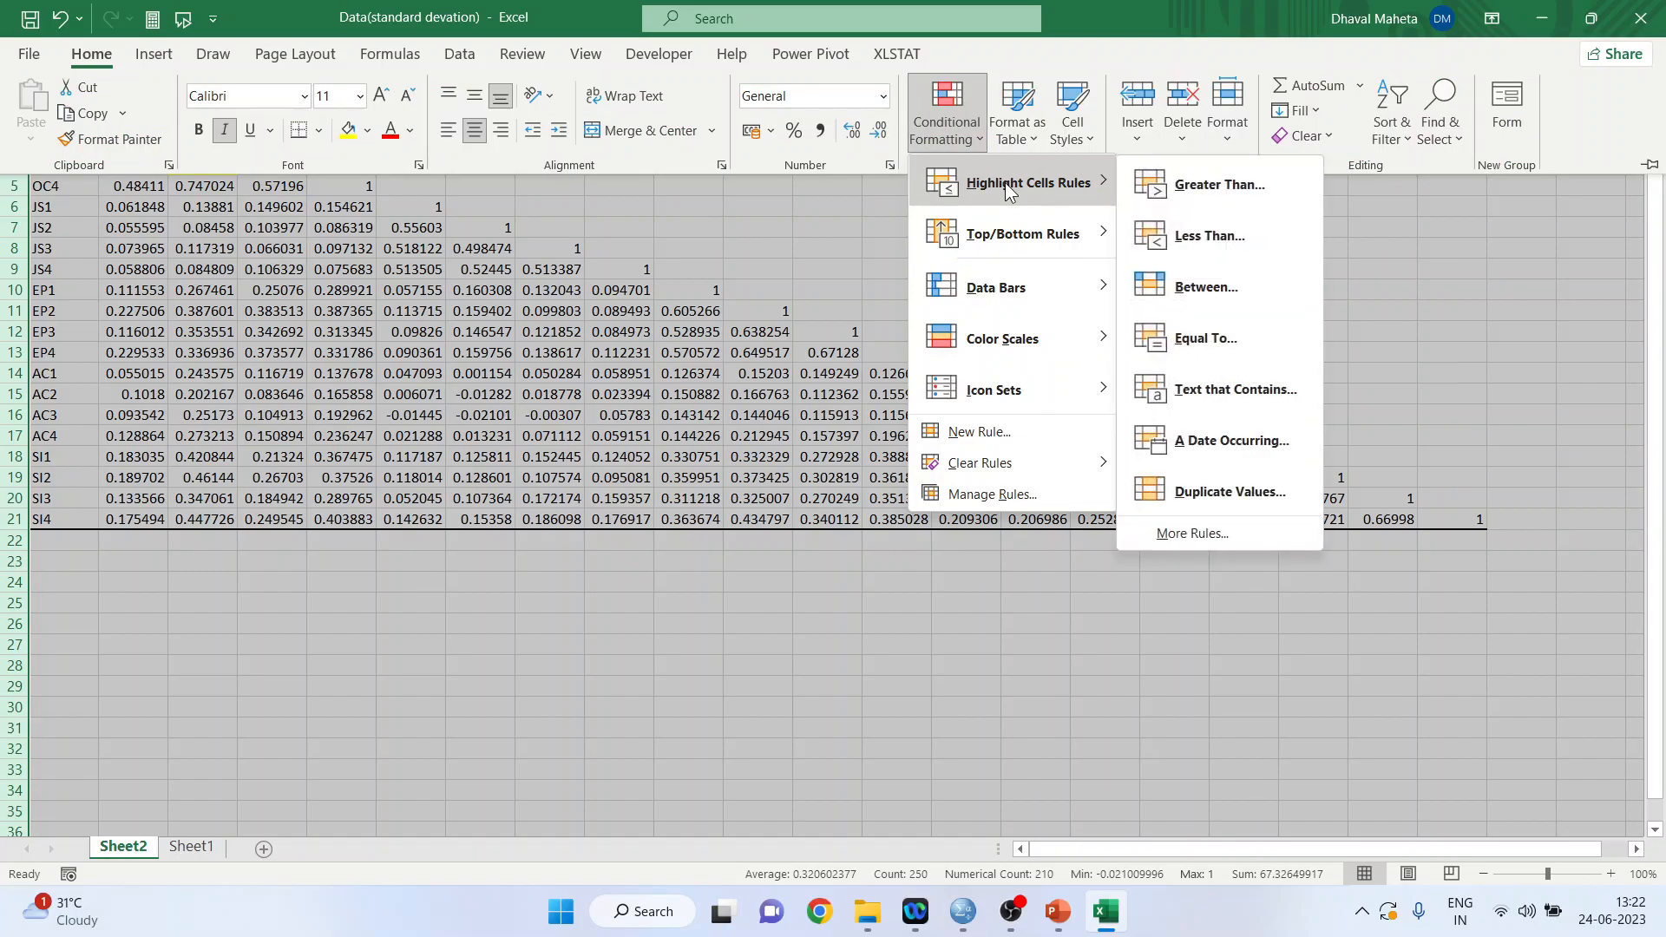
click(1213, 189)
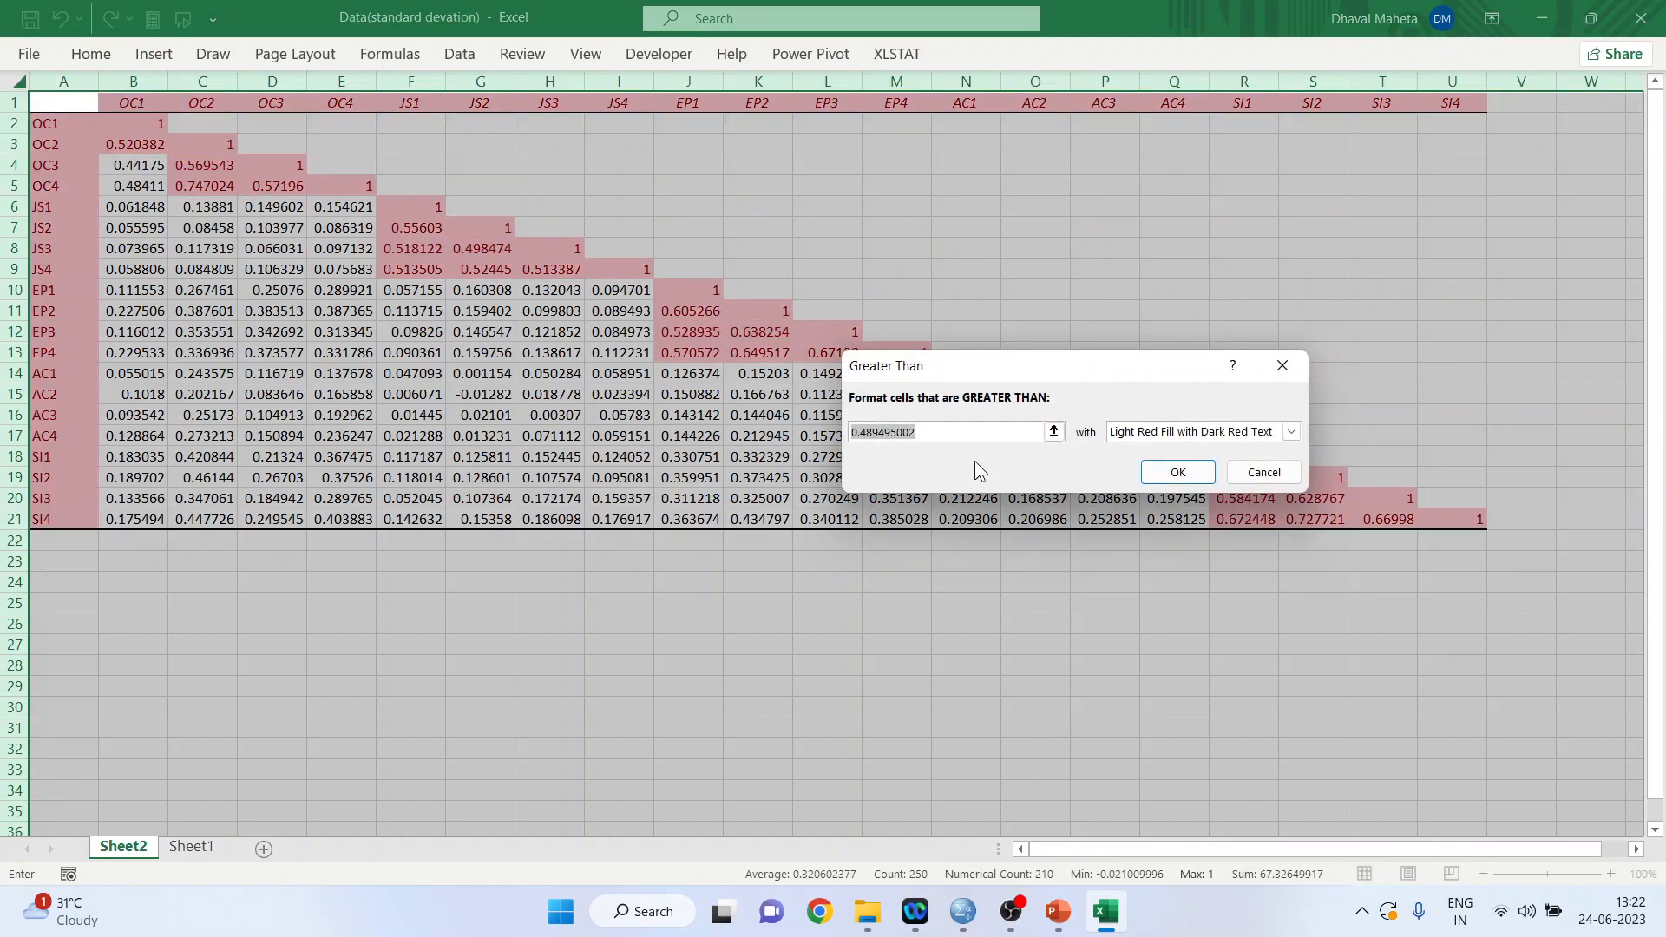
text(0.6)
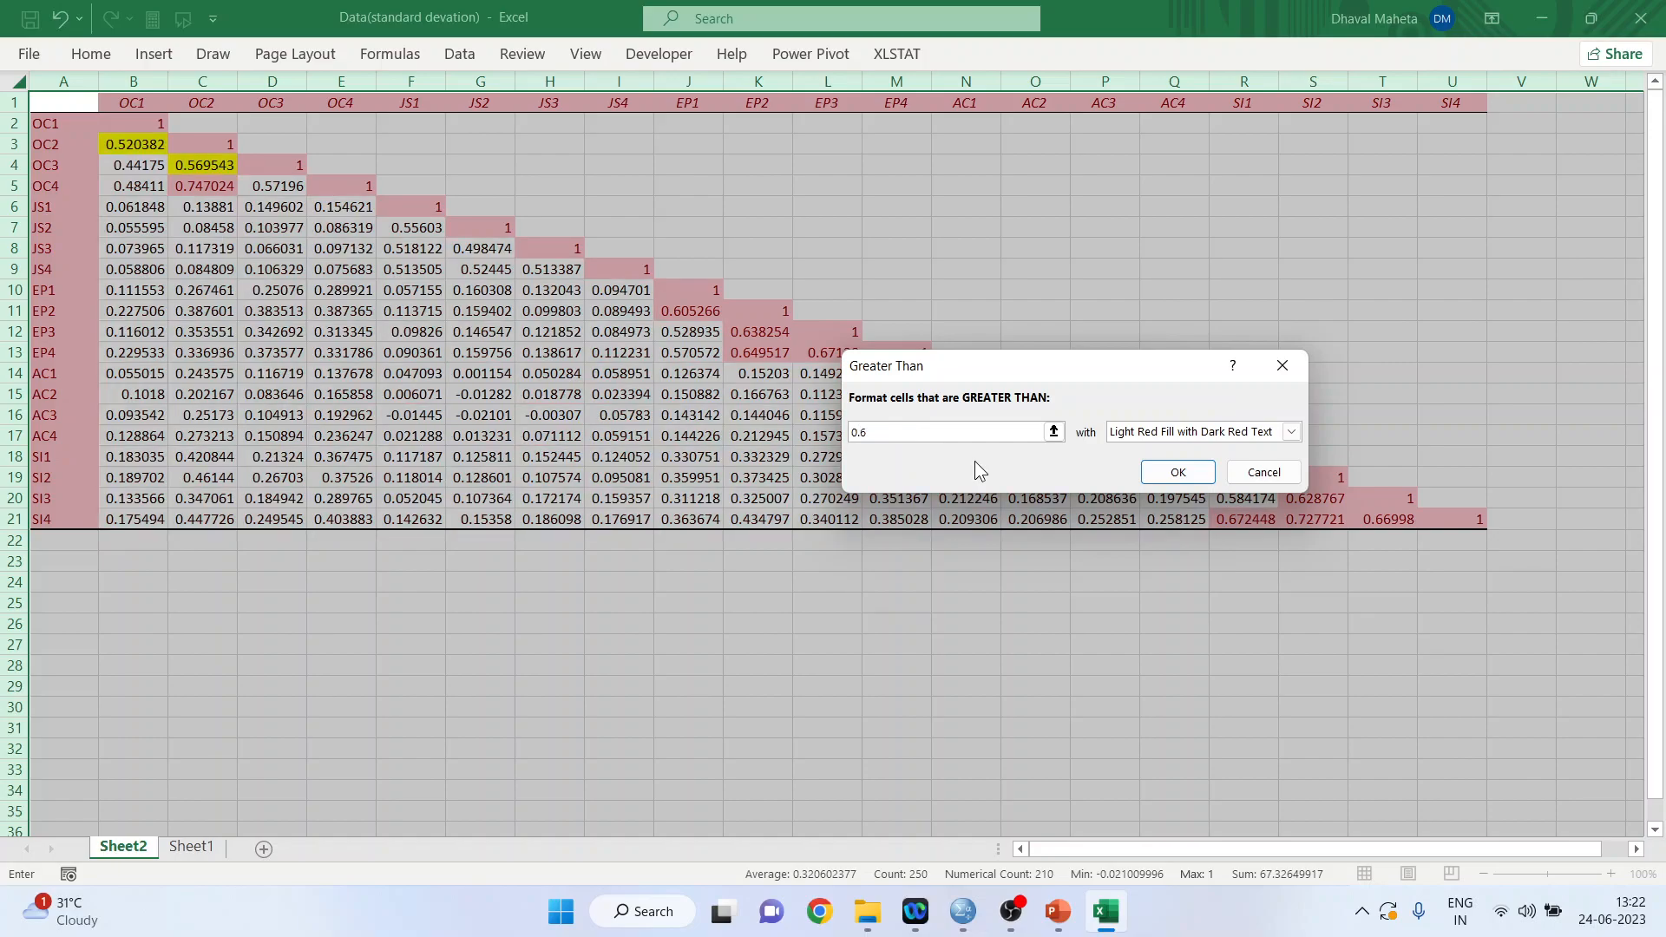
drag(1008, 364, 976, 637)
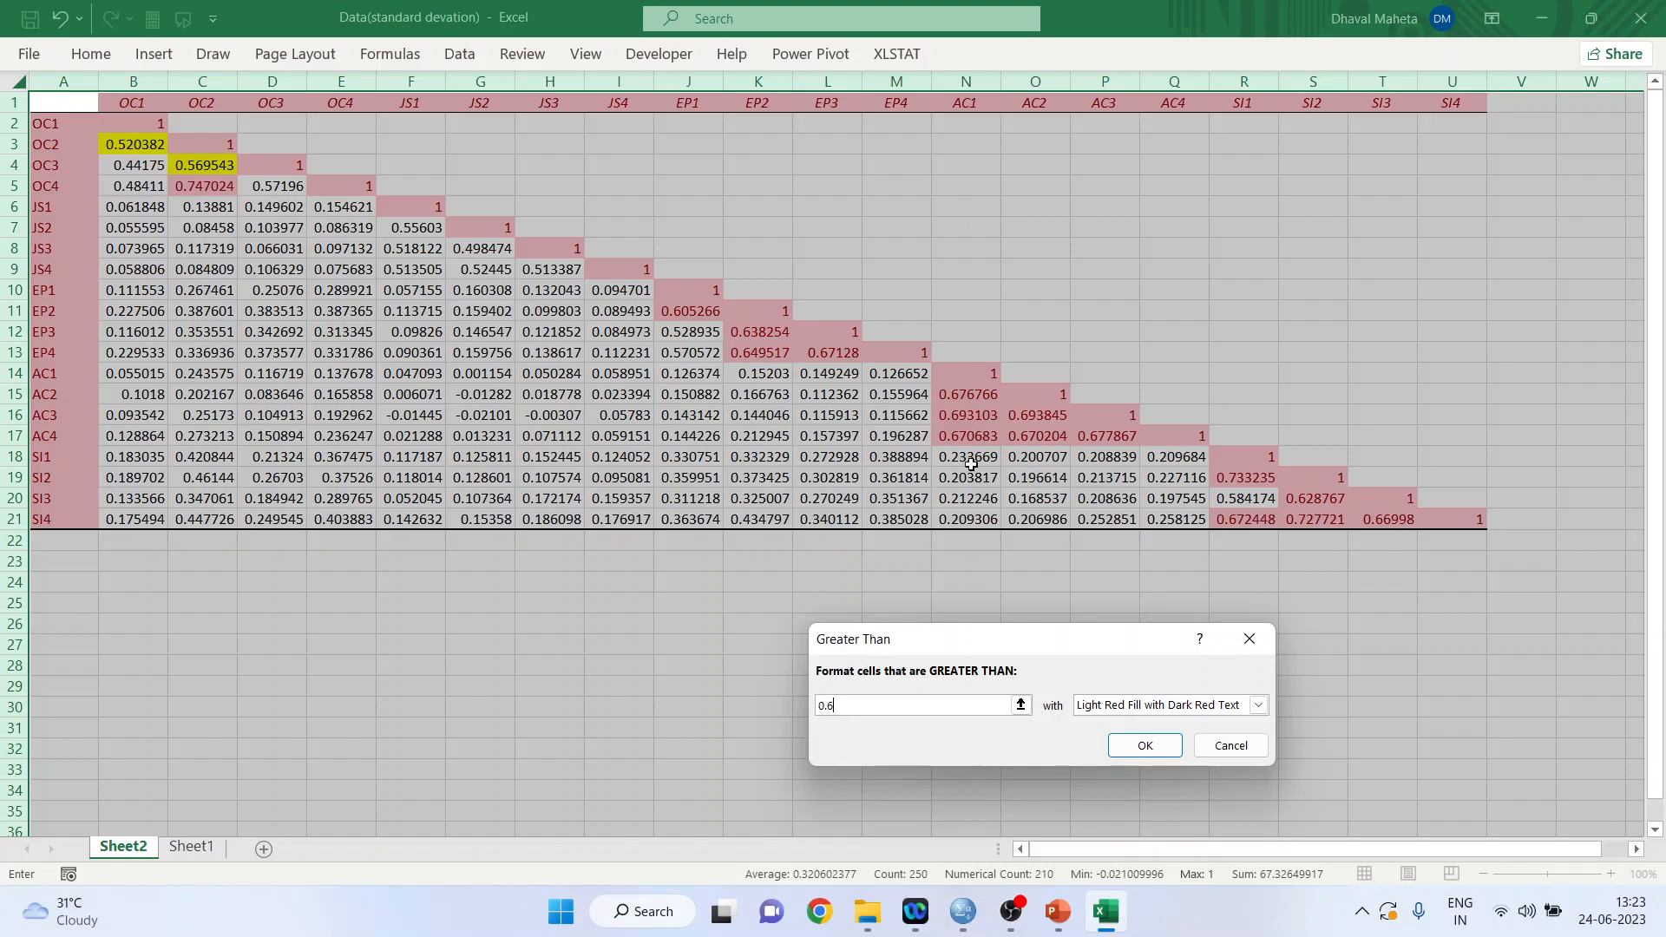
Lower the highlight rule's greater-than threshold to 0.5 and then to 0.4.
key(BackSpace)
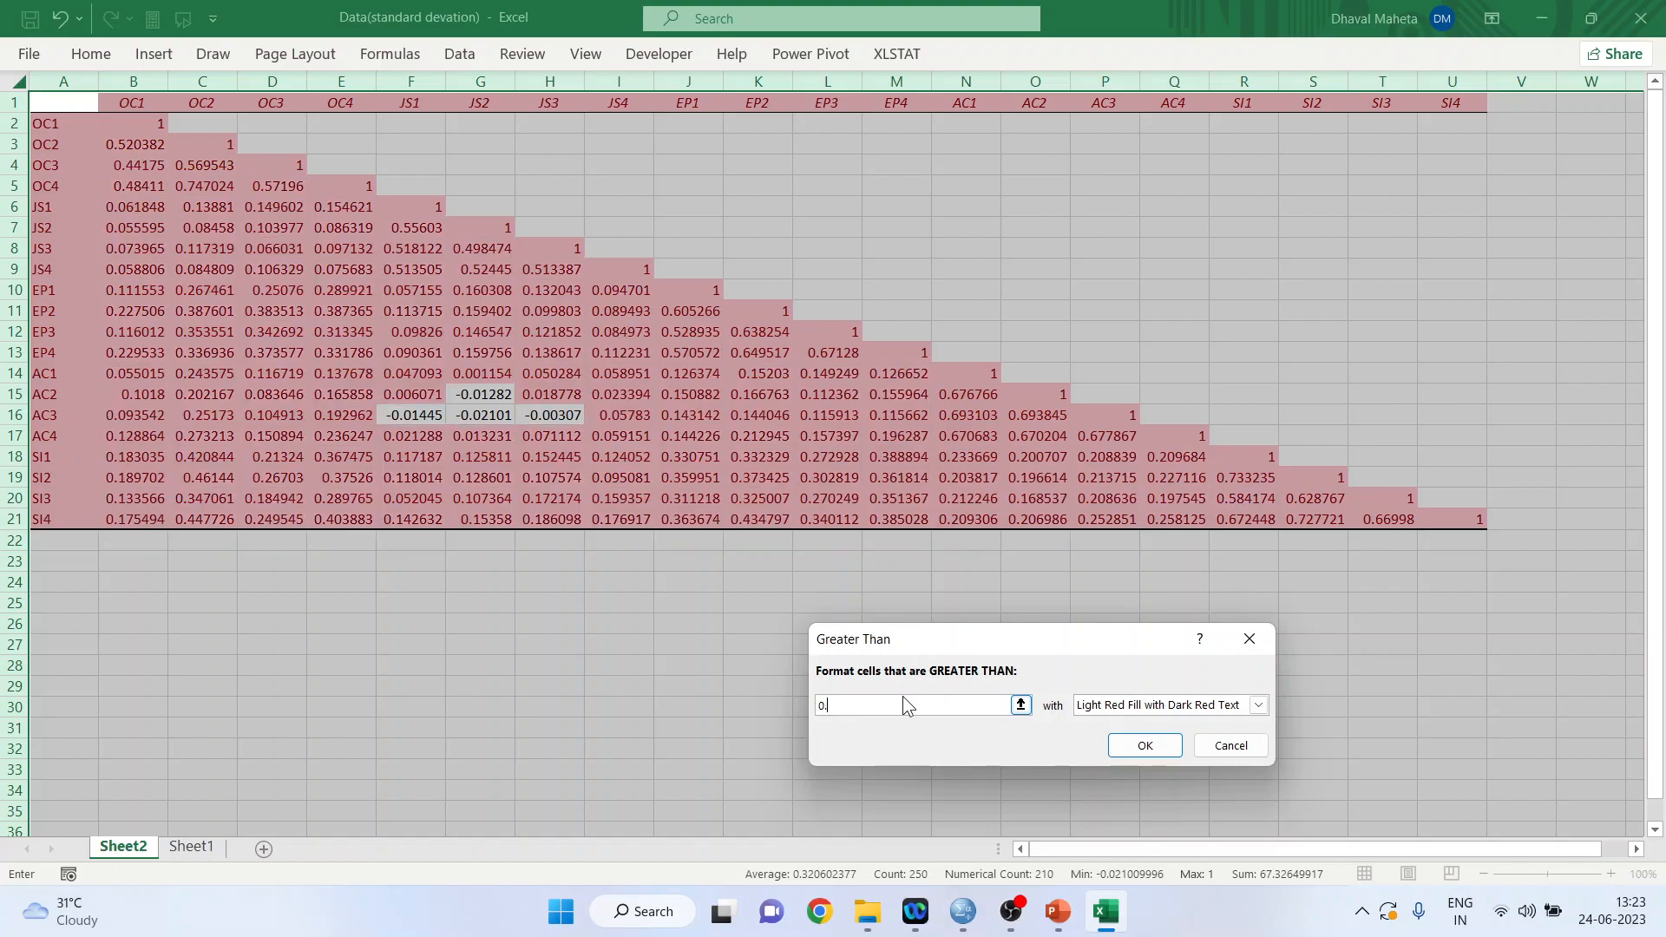
text(5)
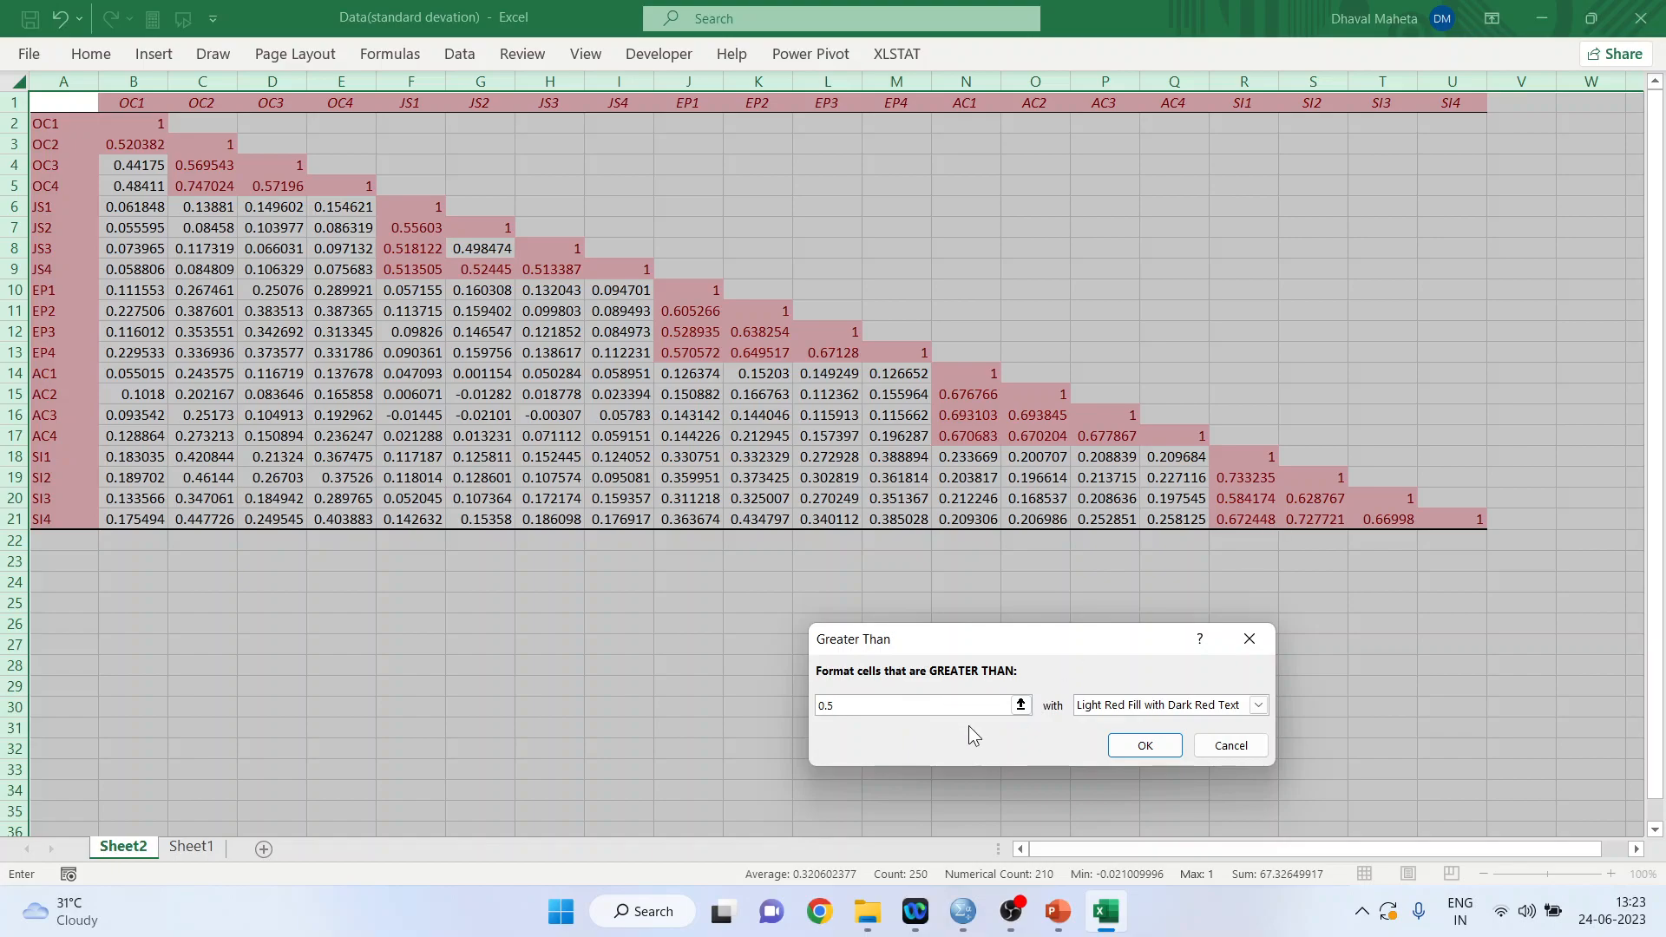
key(BackSpace)
text(4)
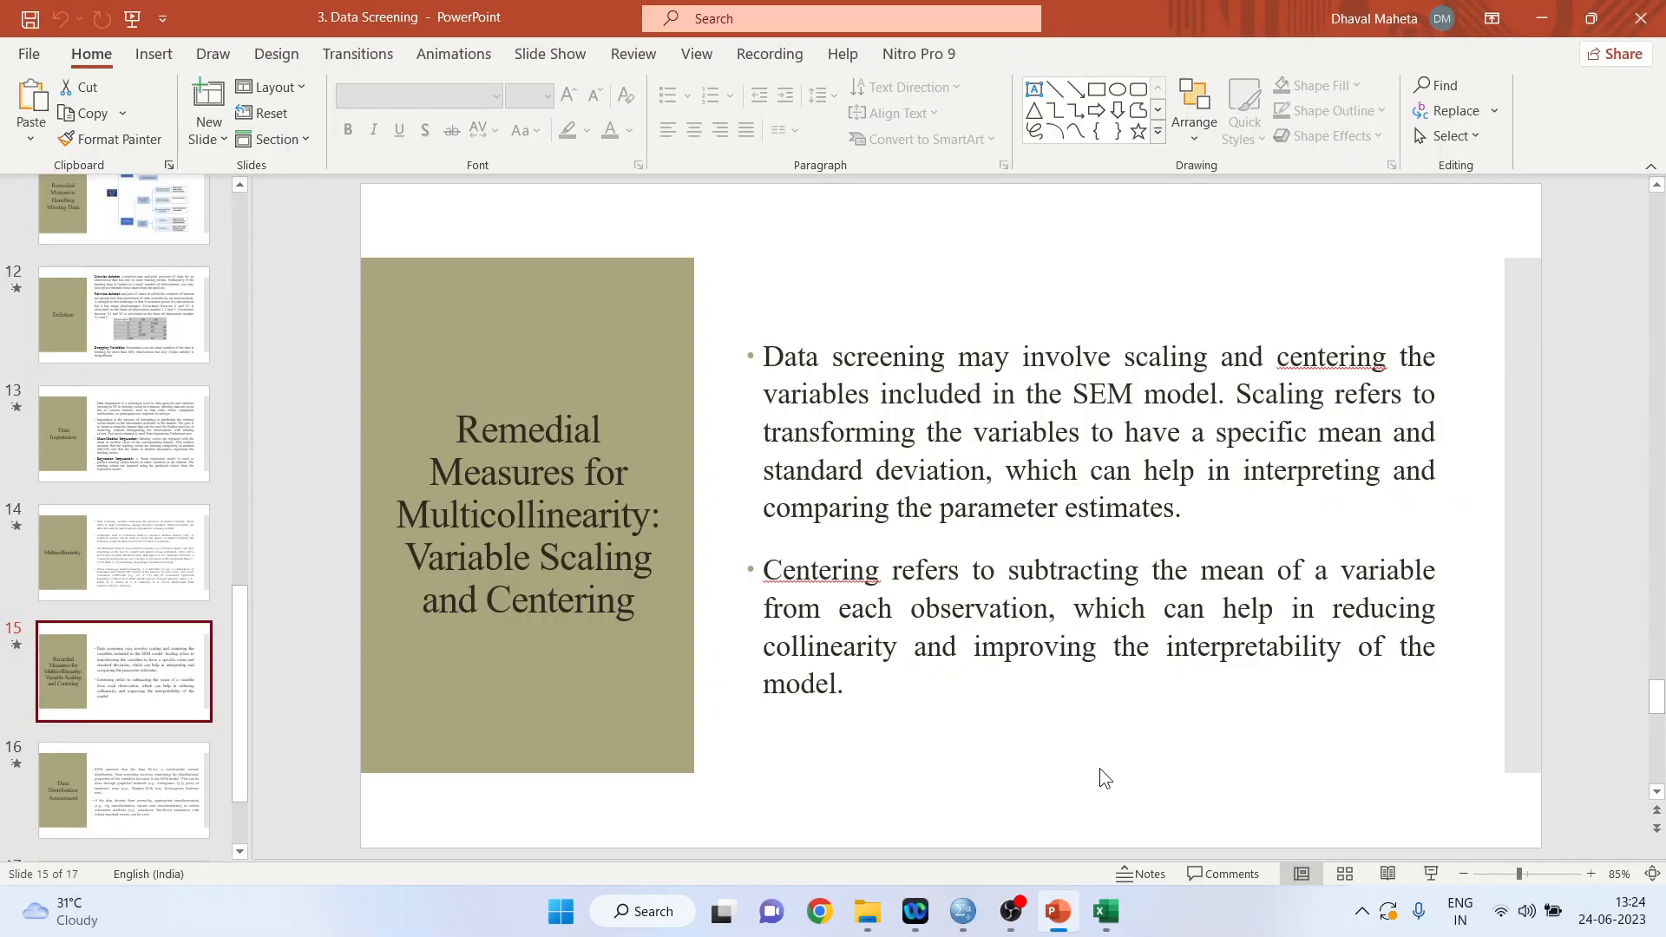
Start the PowerPoint slide show from the "Remedial Measures for Multicollinearity: Variable Scaling and Centering" slide.
click(1433, 872)
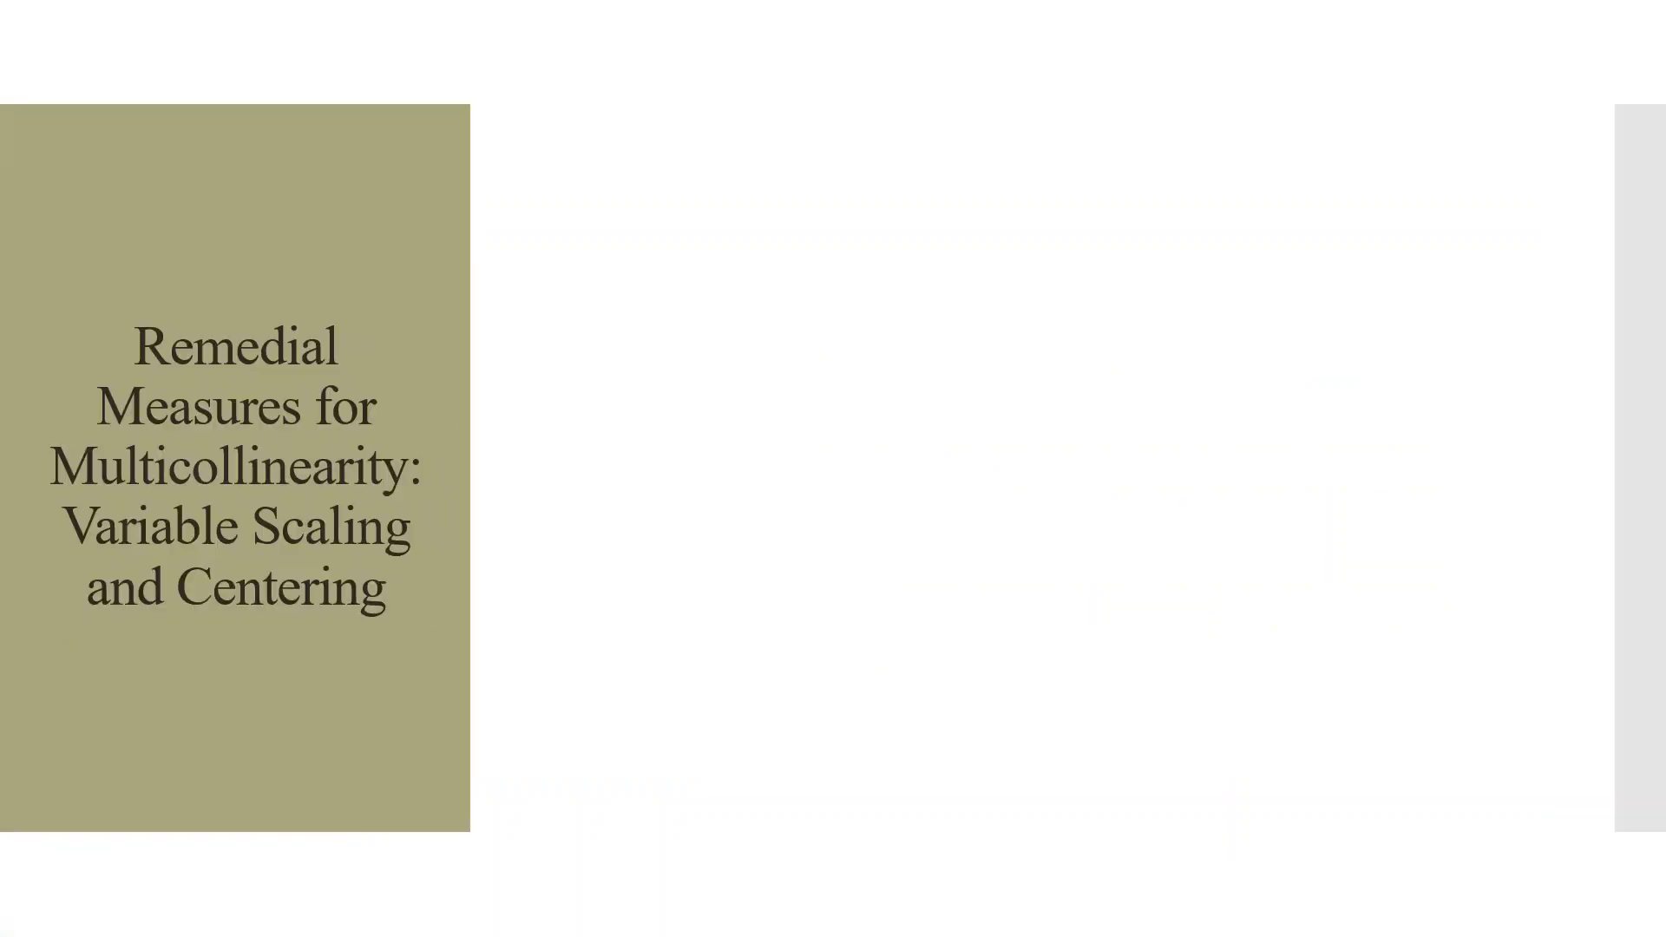